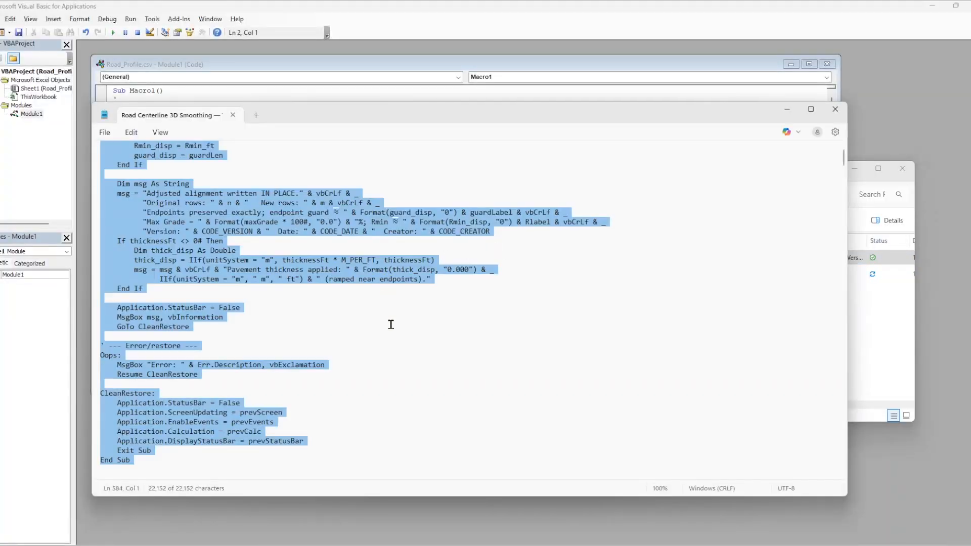
Copy the selected Road Centerline 3D Smoothing macro code from Notepad and select the existing code in the Module1 window.
right_click(182, 248)
left_click(236, 267)
left_click(230, 68)
left_click_drag(184, 210, 89, 61)
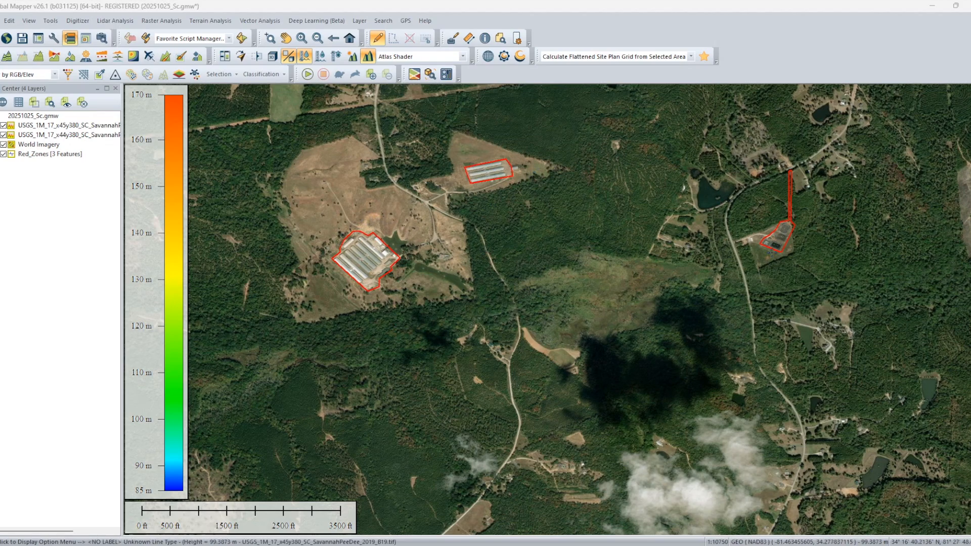
Compare the World Imagery with the terrain beneath it and leave the imagery layer hidden.
left_click(4, 145)
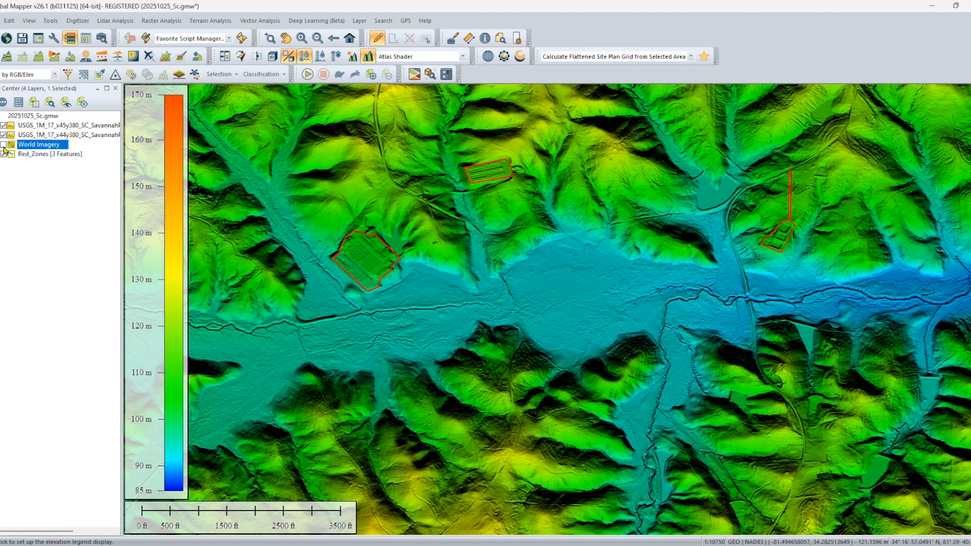
left_click(4, 145)
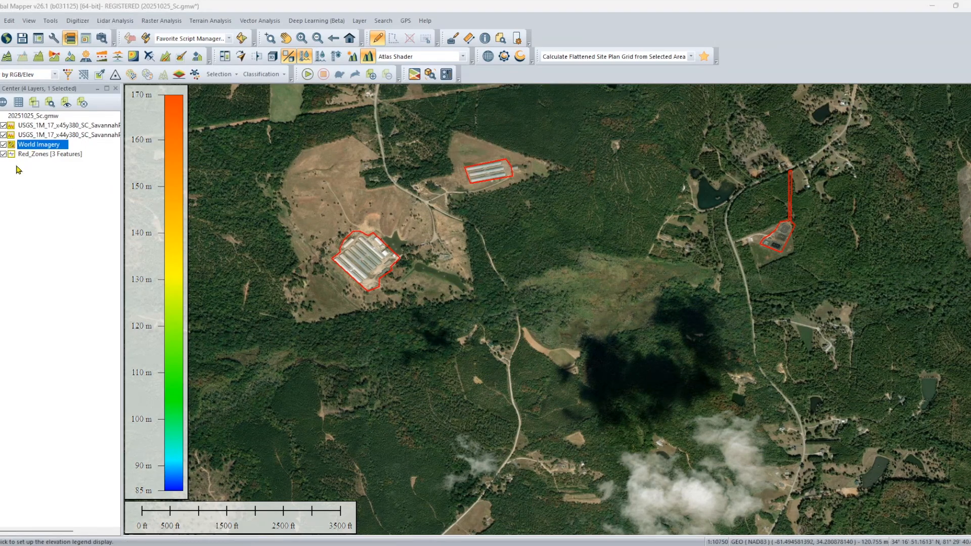
left_click(4, 145)
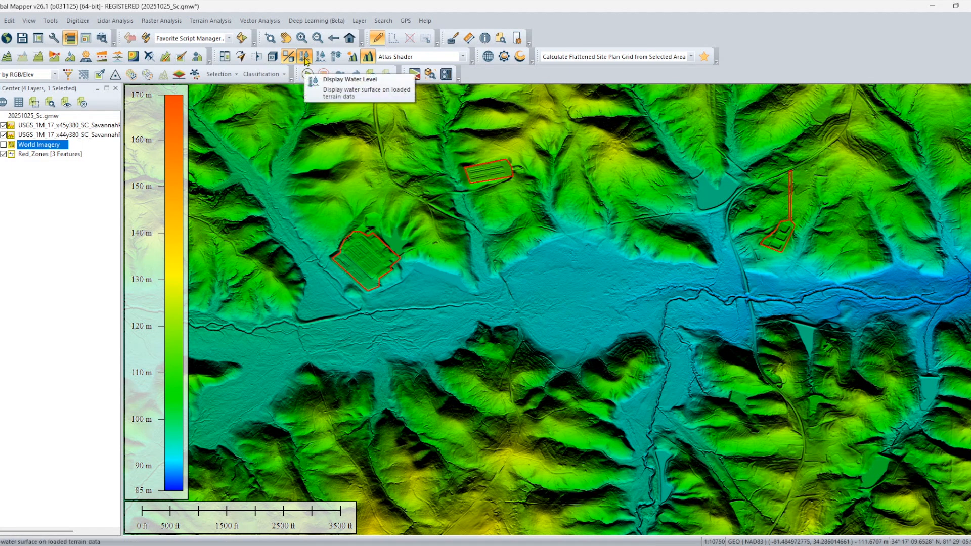
Open a 3D view of the loaded terrain and orient it obliquely to look along the river valley.
left_click(277, 61)
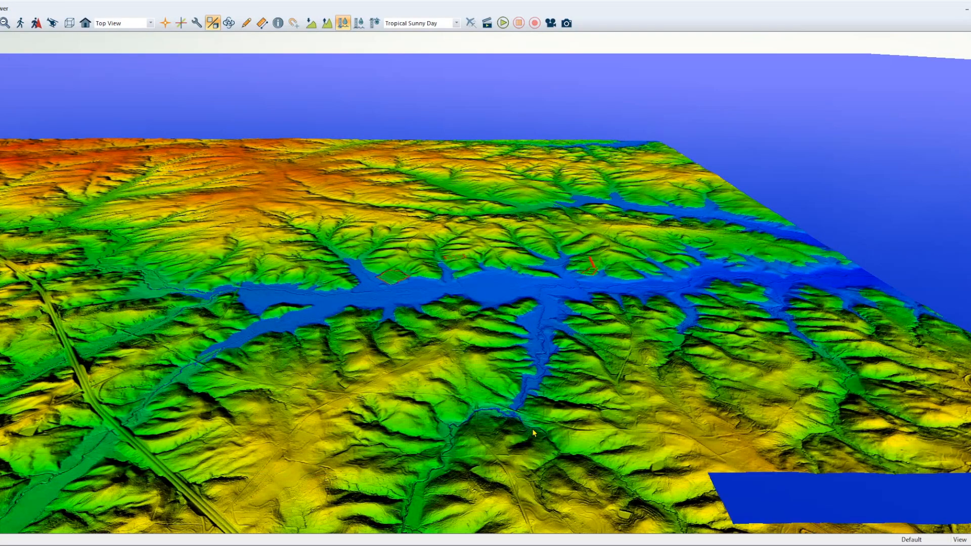
left_click_drag(620, 306, 471, 397)
scroll(581, 392, "up", 4)
scroll(588, 392, "up", 1)
left_click_drag(411, 369, 443, 367)
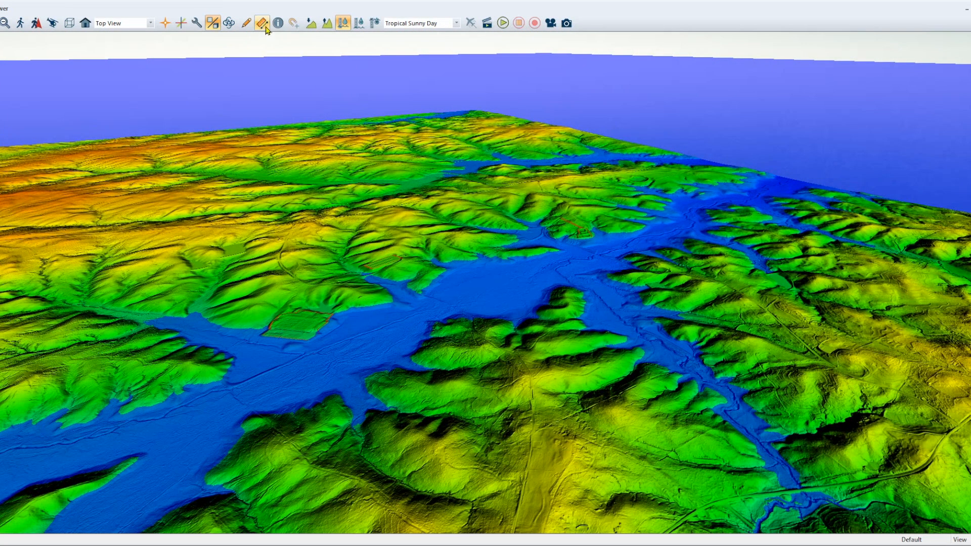
Switch the water surface off and on in the 3D view and step its level to preview flooding.
left_click(341, 23)
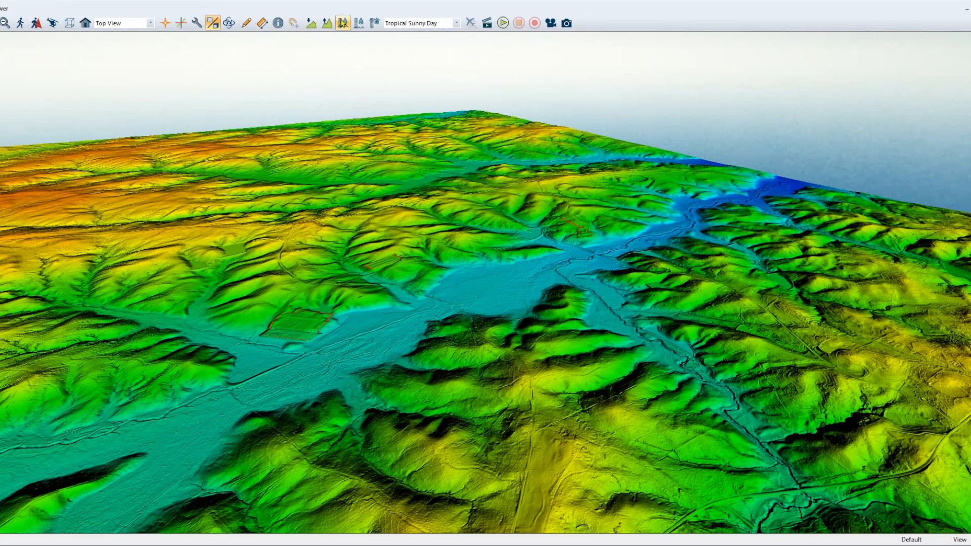
left_click(342, 23)
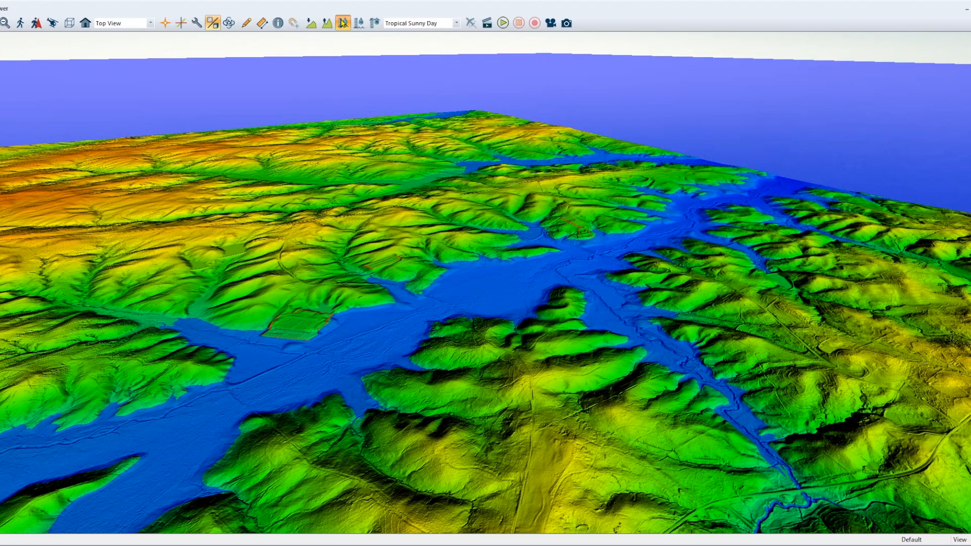
left_click(358, 23)
left_click(358, 23)
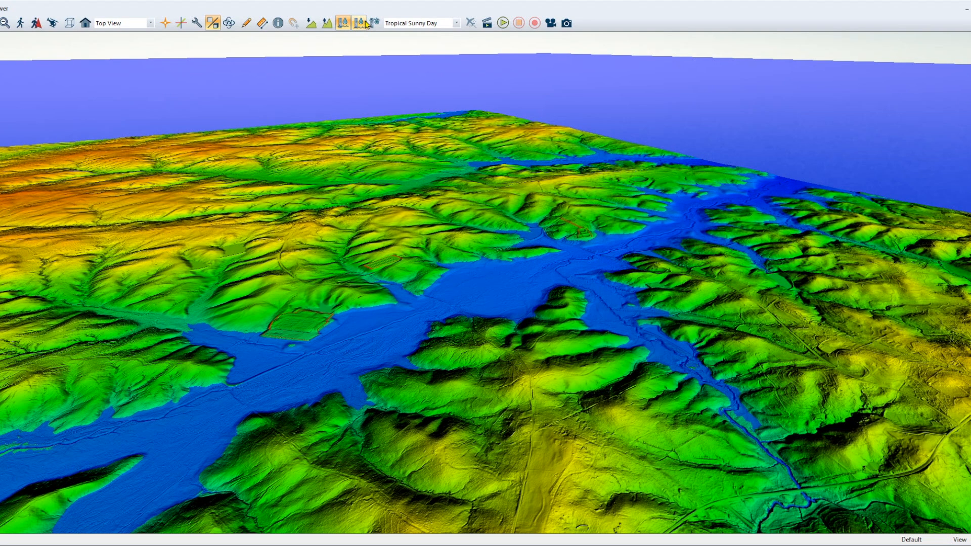
left_click(375, 23)
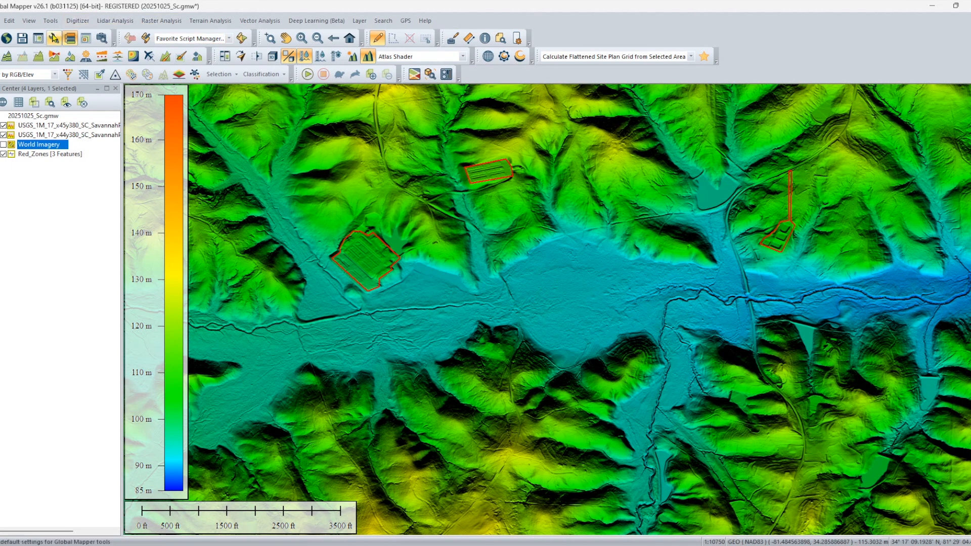
Set the displayed water level to 320 feet in the vertical options of the configuration.
left_click(53, 38)
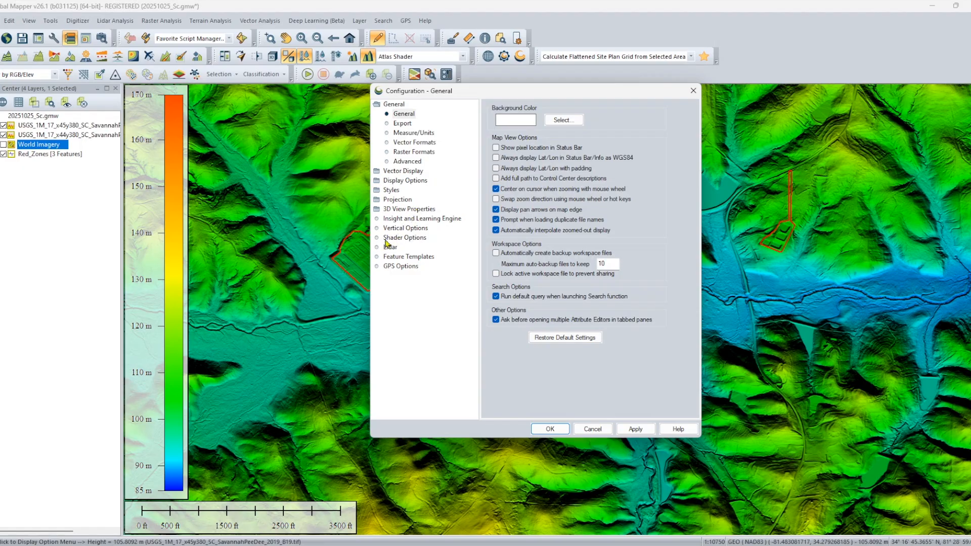
left_click(417, 228)
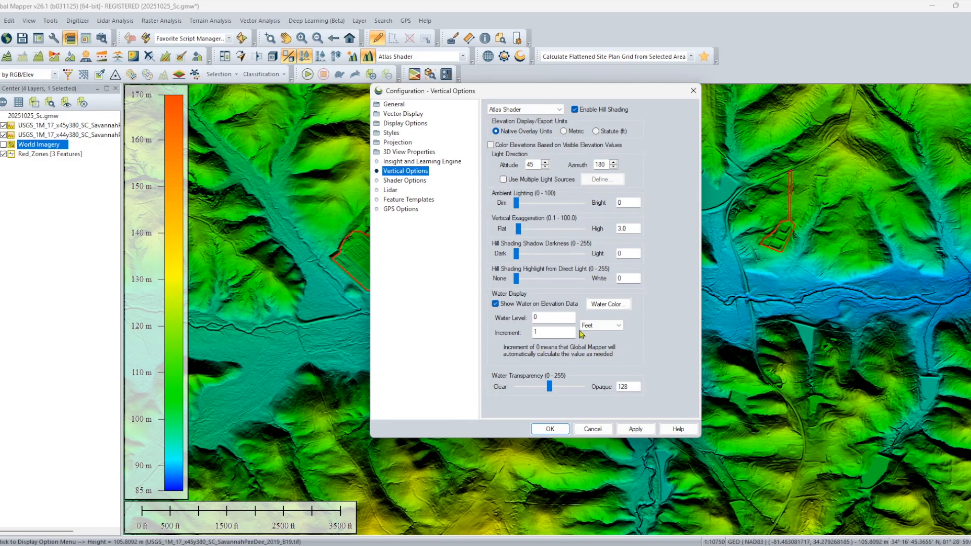
left_click(546, 318)
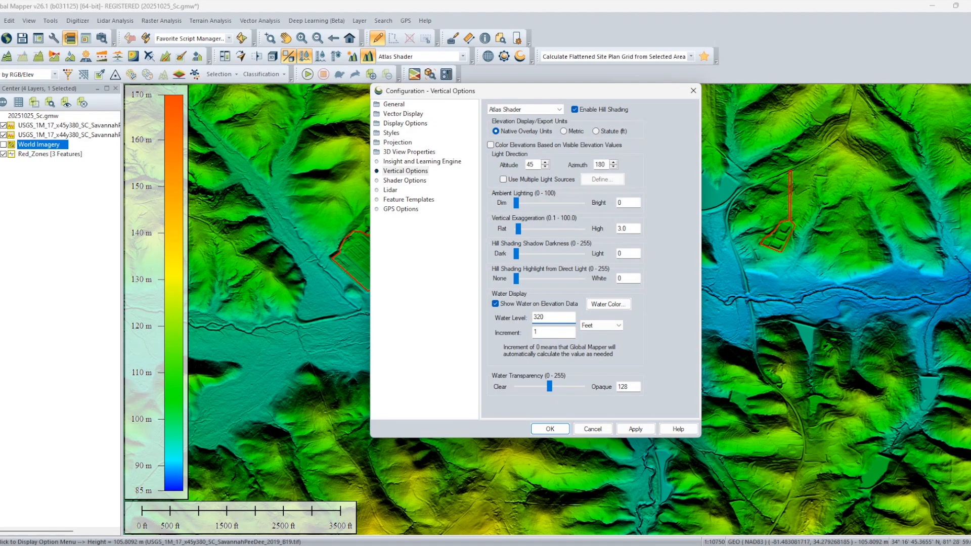
left_click(634, 429)
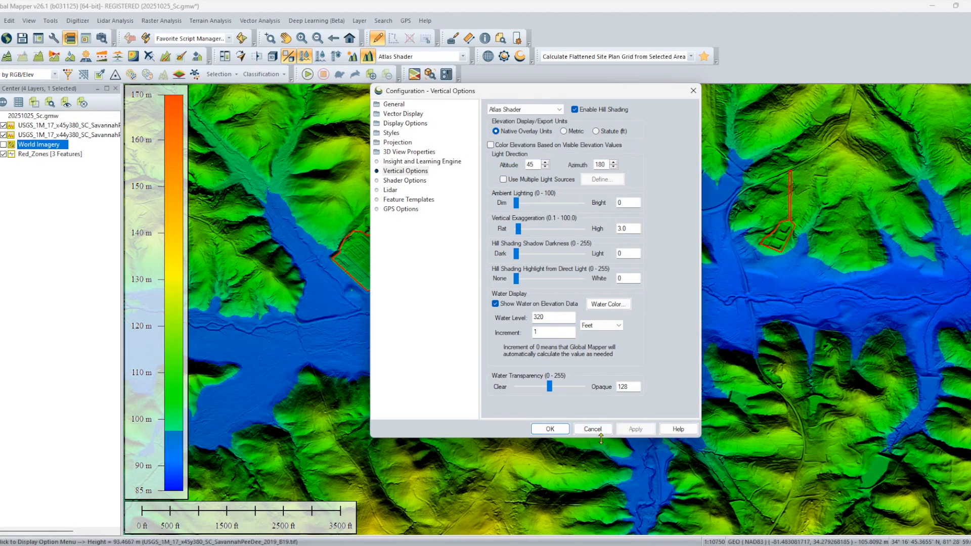
left_click(551, 429)
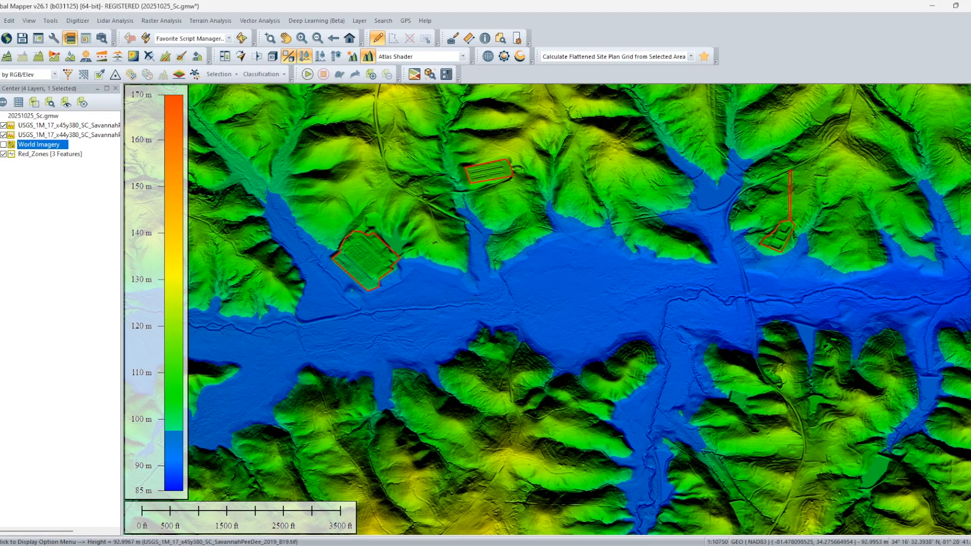
Measure the width of the flooded valley at a narrow crossing east of the red zones.
scroll(496, 318, "down", 1)
left_click_drag(693, 334, 565, 325)
scroll(565, 323, "down", 1)
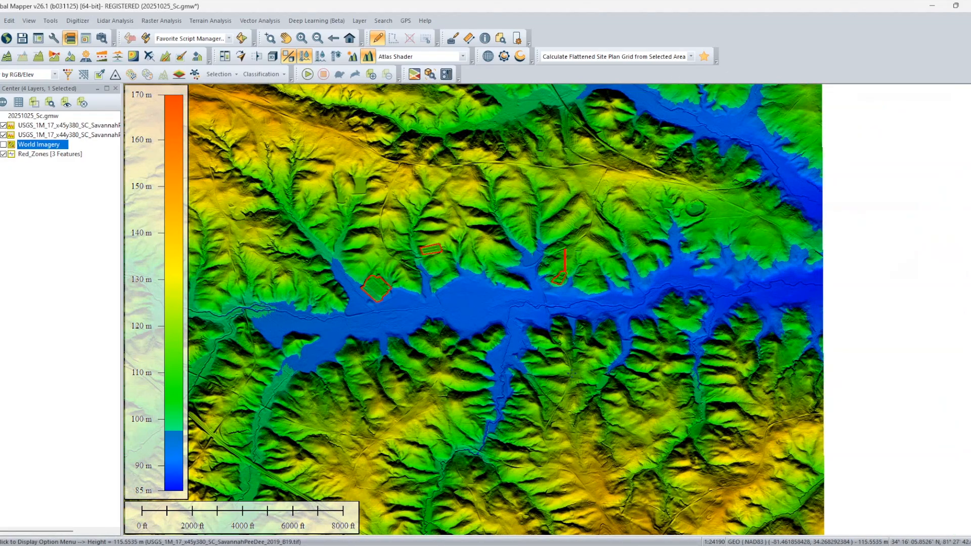
left_click_drag(544, 328, 635, 320)
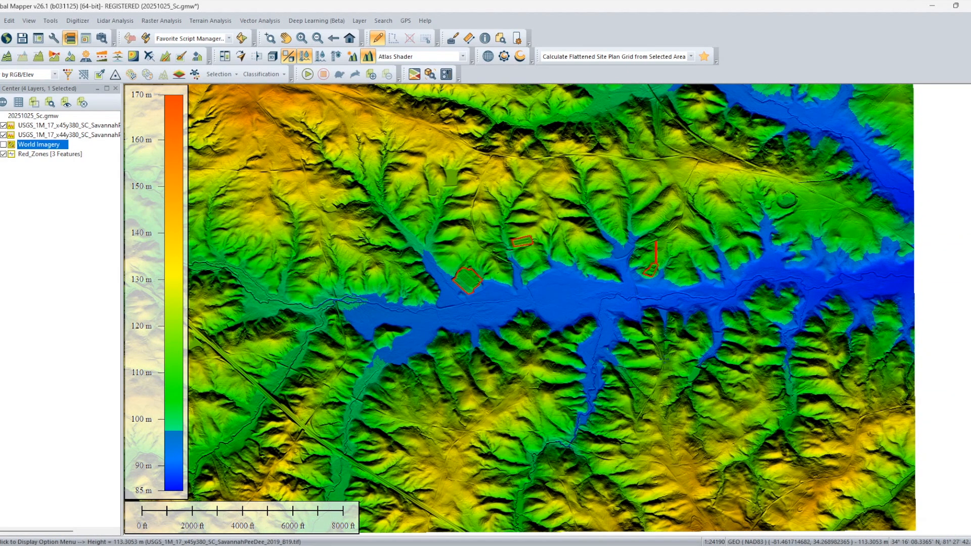
scroll(663, 360, "up", 1)
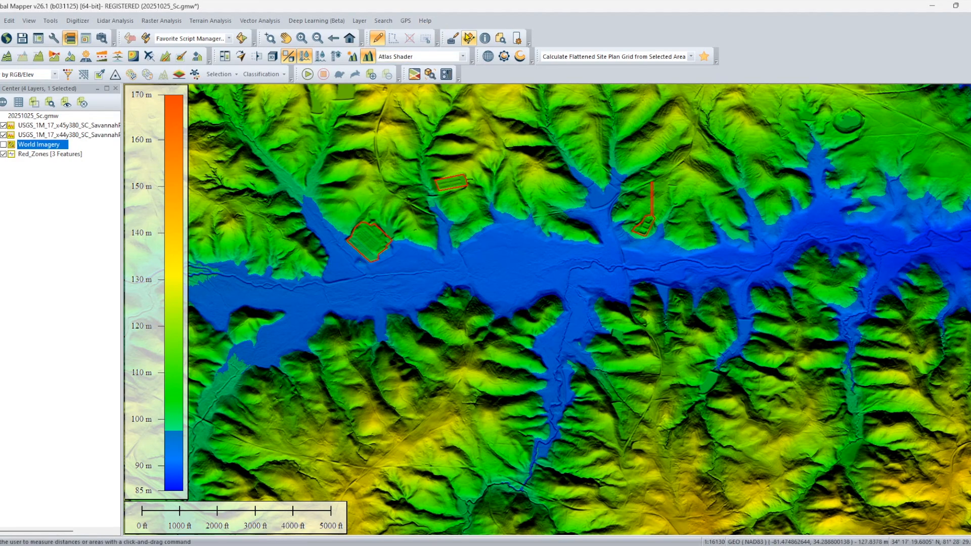
left_click(469, 38)
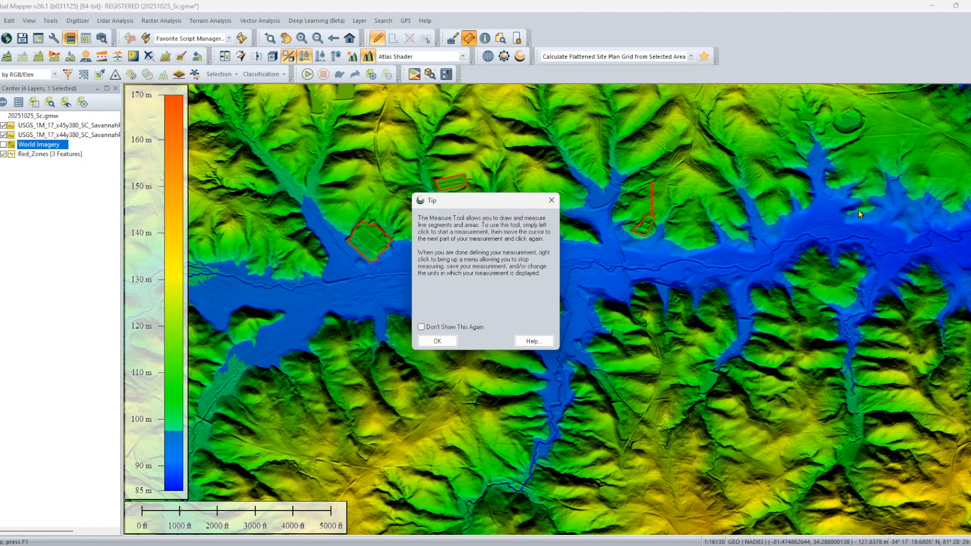
left_click(434, 329)
left_click(429, 340)
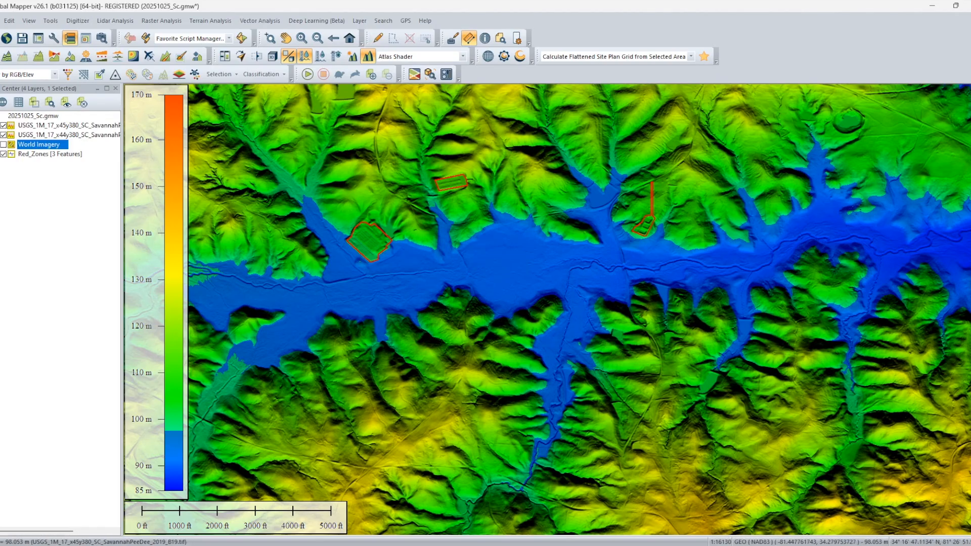
left_click(858, 210)
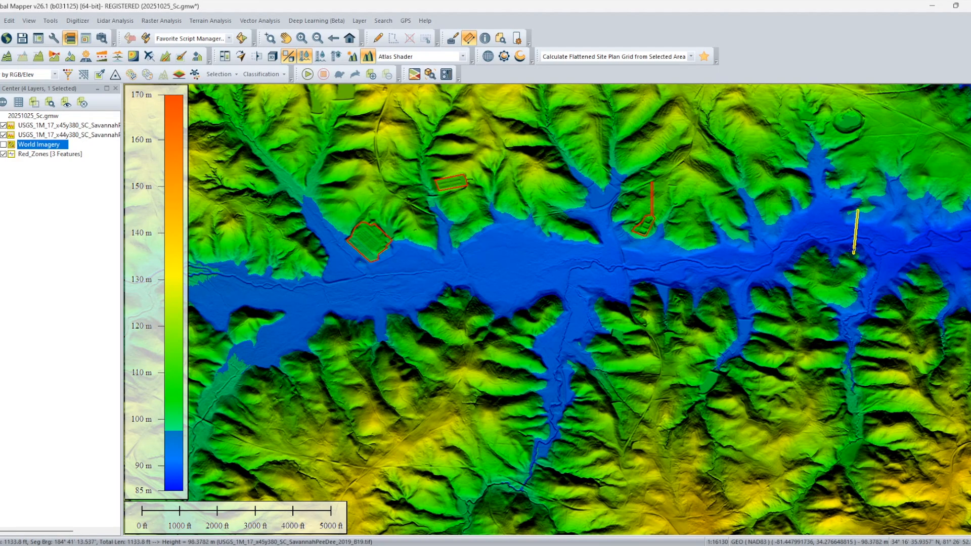
key("Escape")
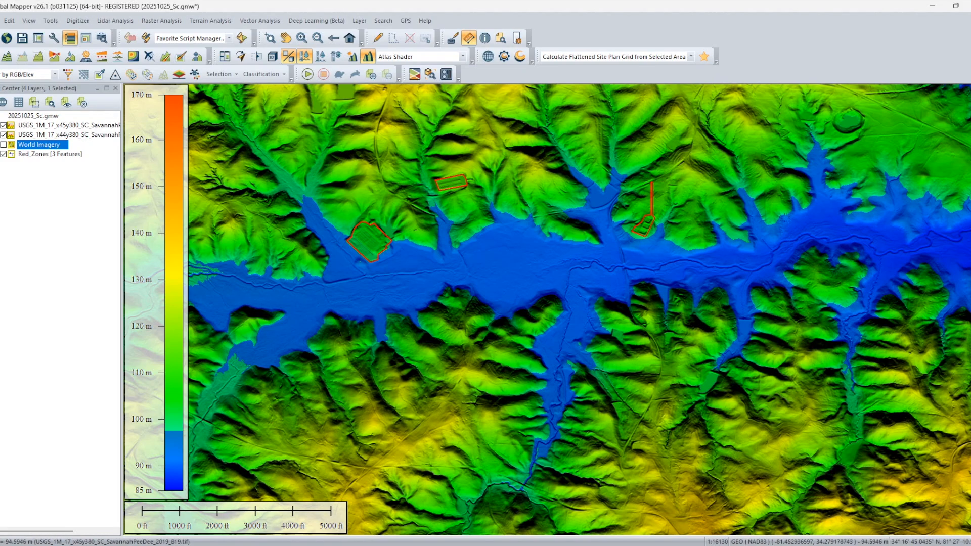
Measure two alternative valley crossings, one farther west and one farther east of the first.
left_click(786, 212)
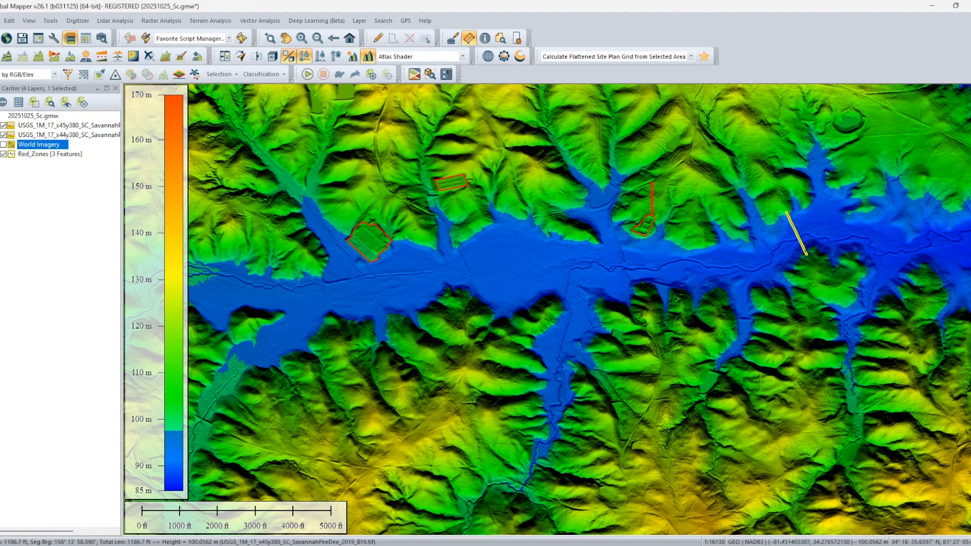
key("Escape")
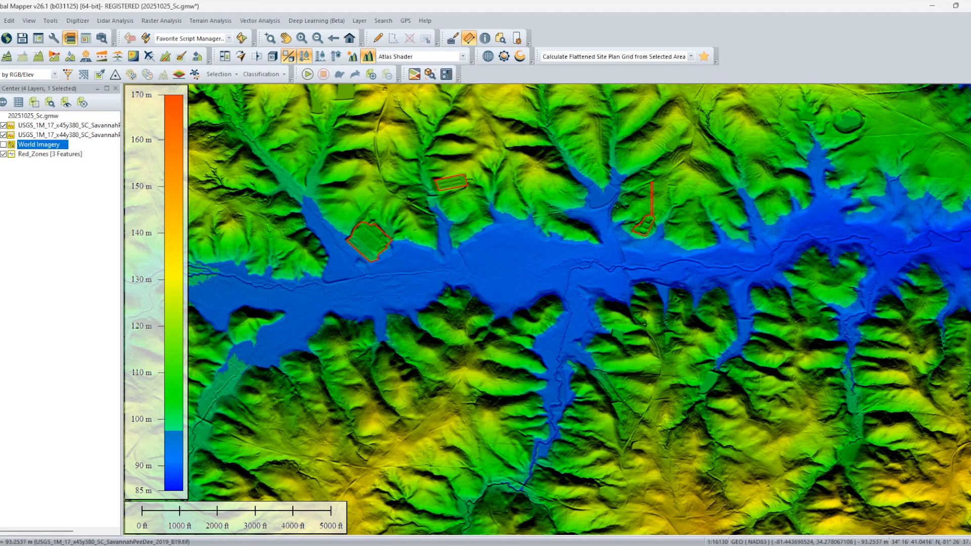
left_click(912, 233)
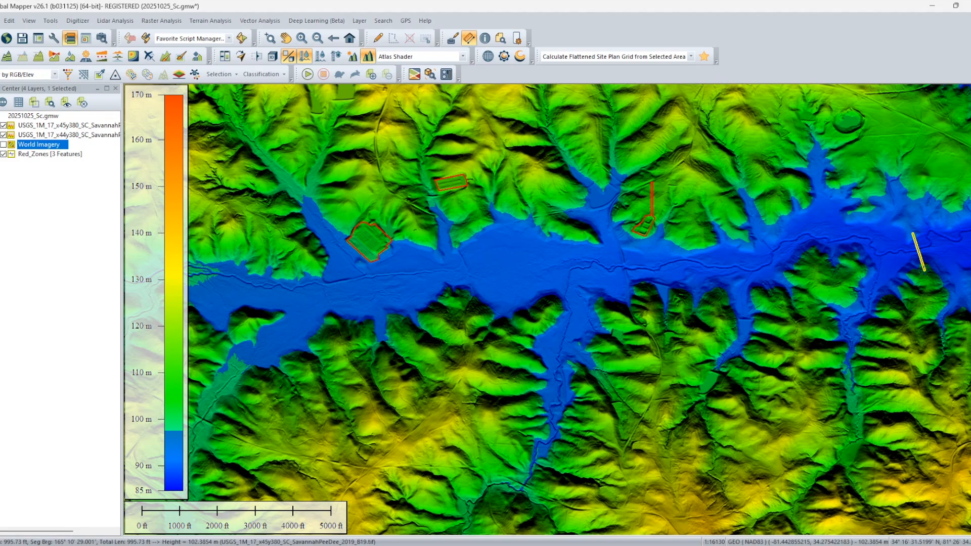
key("Escape")
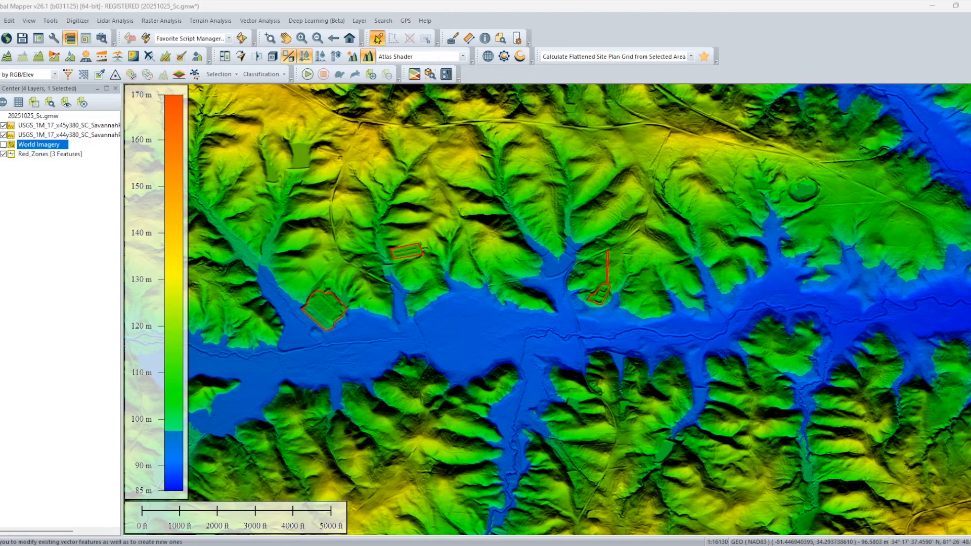
Start digitizing a line at the northeastern road and run it south across the narrow flooded crossing for about 3977 ft.
left_click(378, 38)
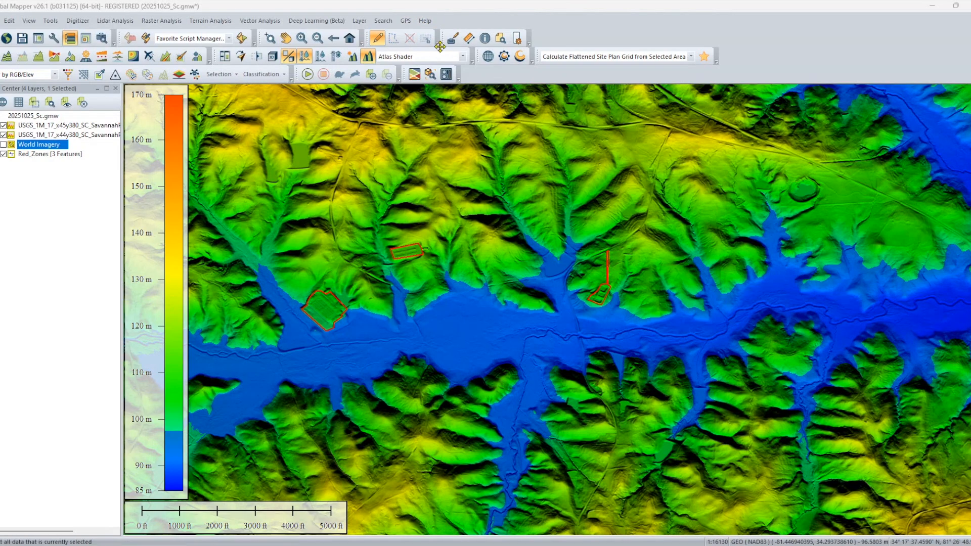
left_click(364, 129)
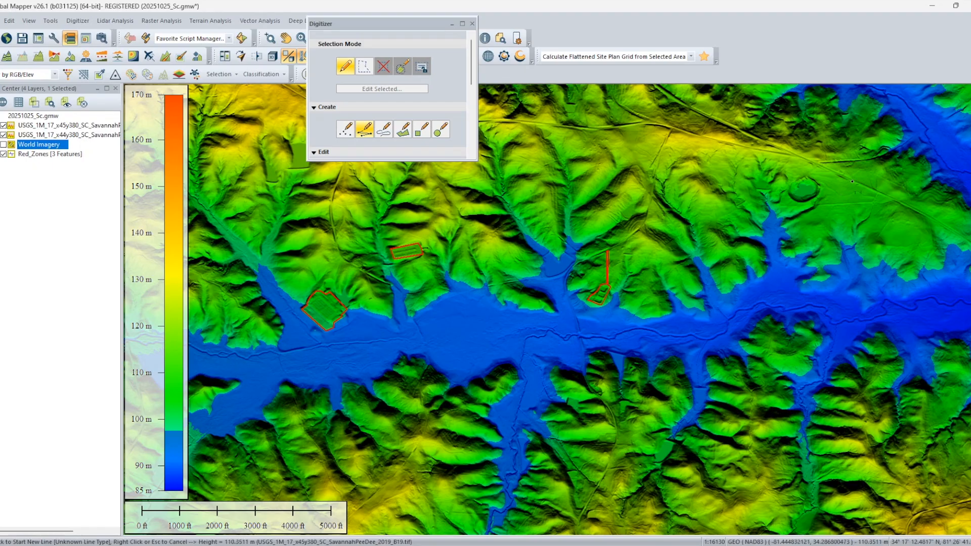
left_click(852, 181)
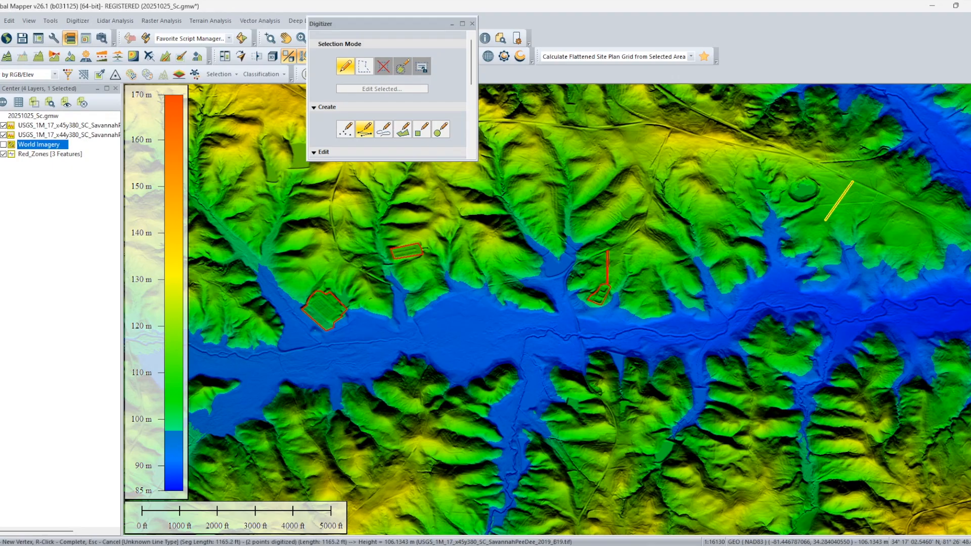
left_click(825, 220)
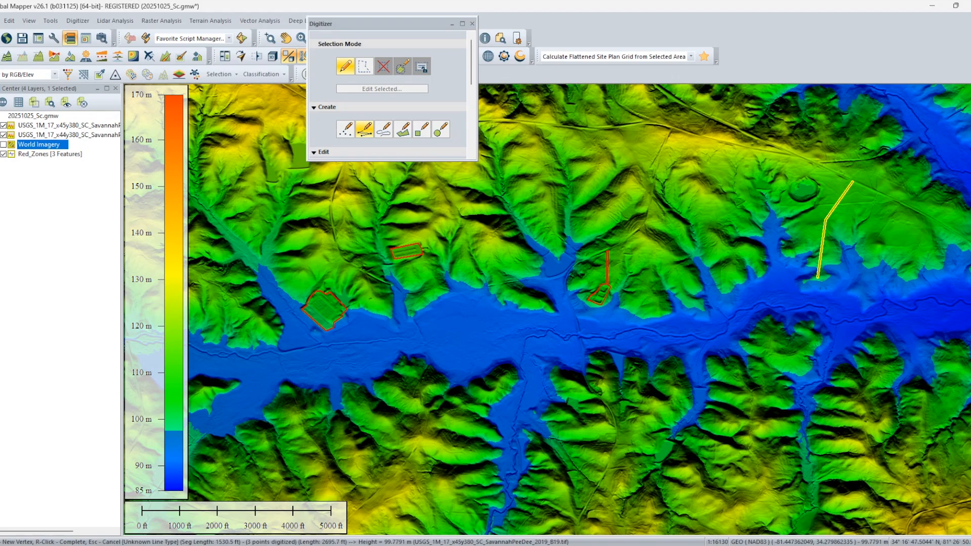
left_click(817, 276)
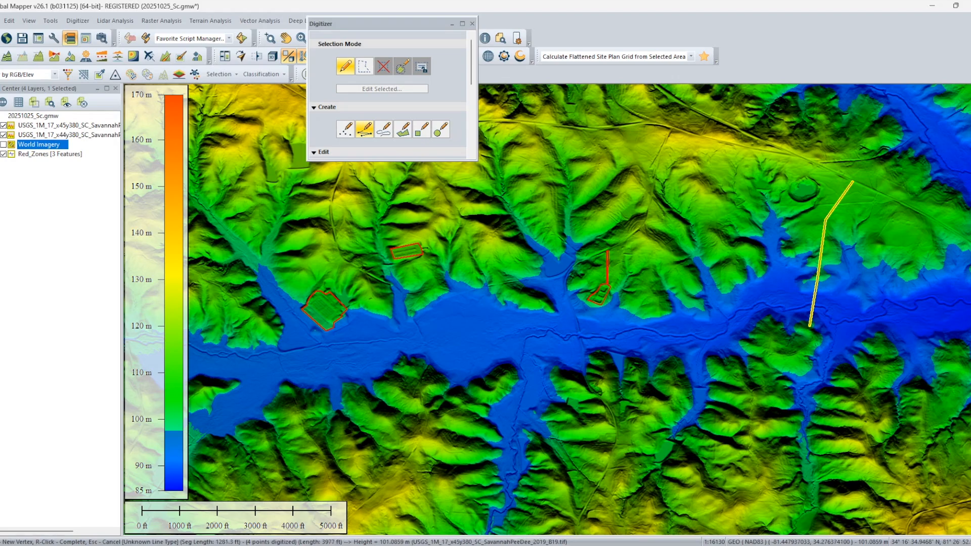
left_click(810, 326)
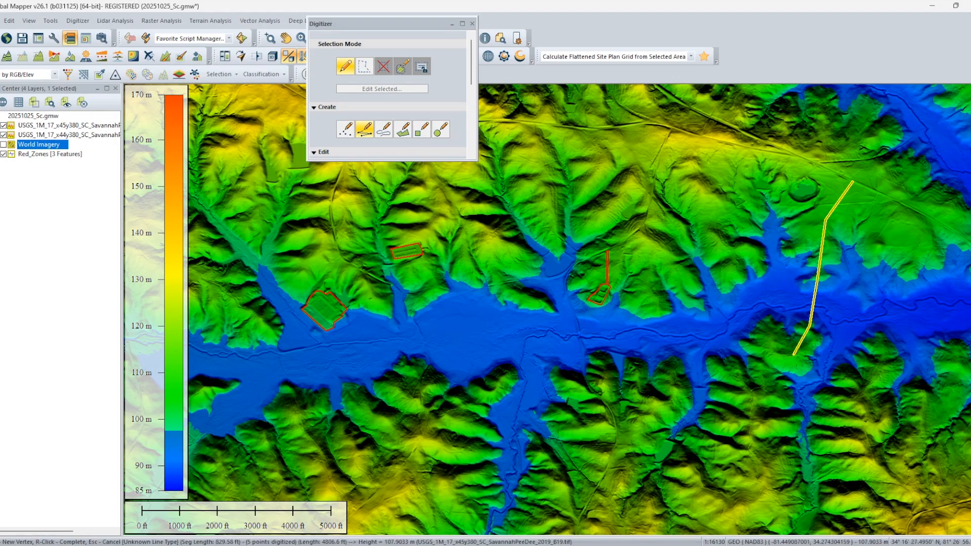
Extend the line southwest over the southern hills to the high ground and finish it at about 2.468 mi long.
left_click(795, 354)
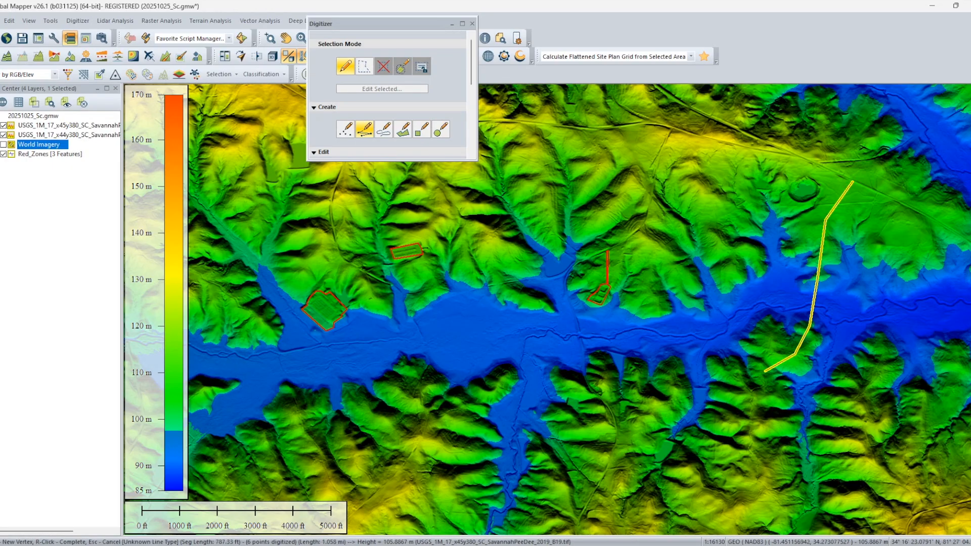
left_click(751, 406)
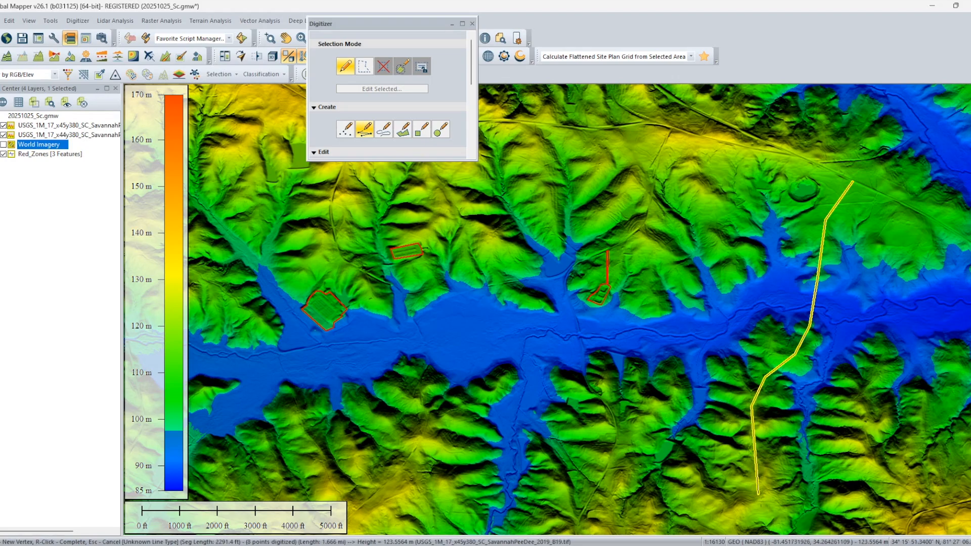
left_click(759, 495)
left_click_drag(759, 512, 761, 324)
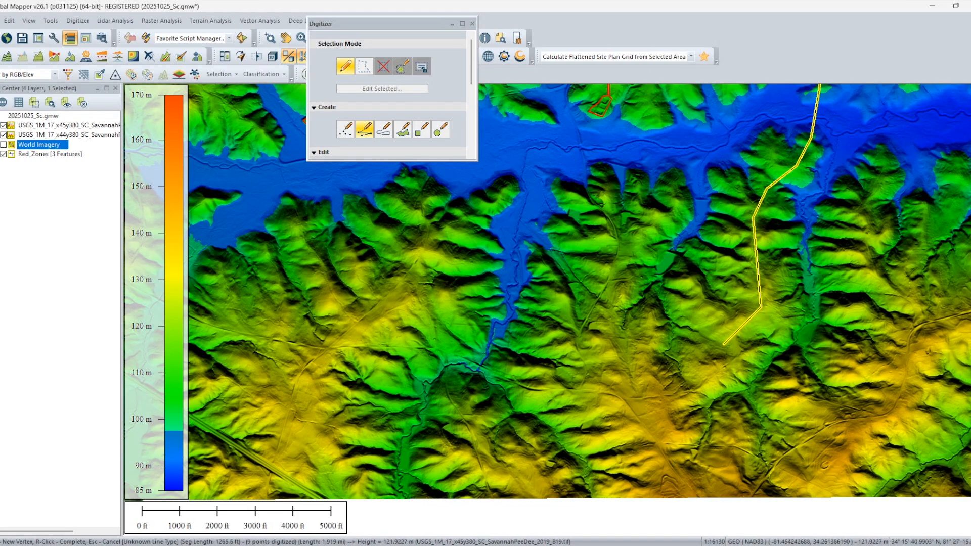
left_click(718, 341)
left_click(705, 363)
left_click(700, 389)
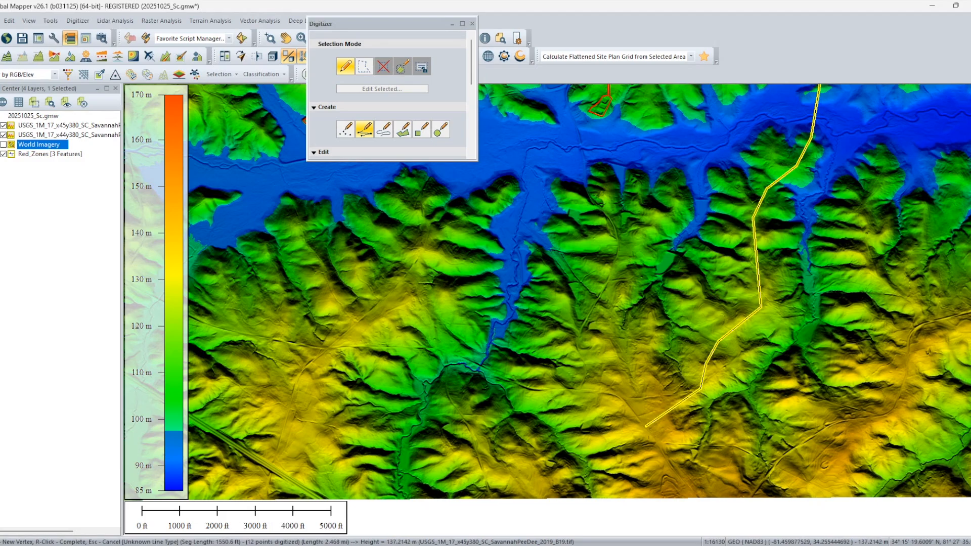
right_click(646, 426)
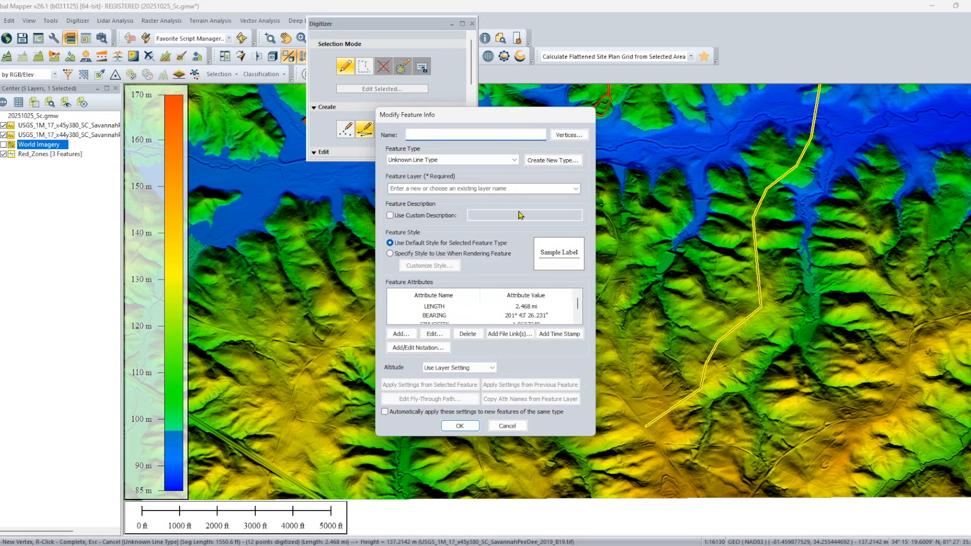
Assign the line to a new layer Road Alignment and give it a custom yellow style 2 pixels wide.
left_click(487, 188)
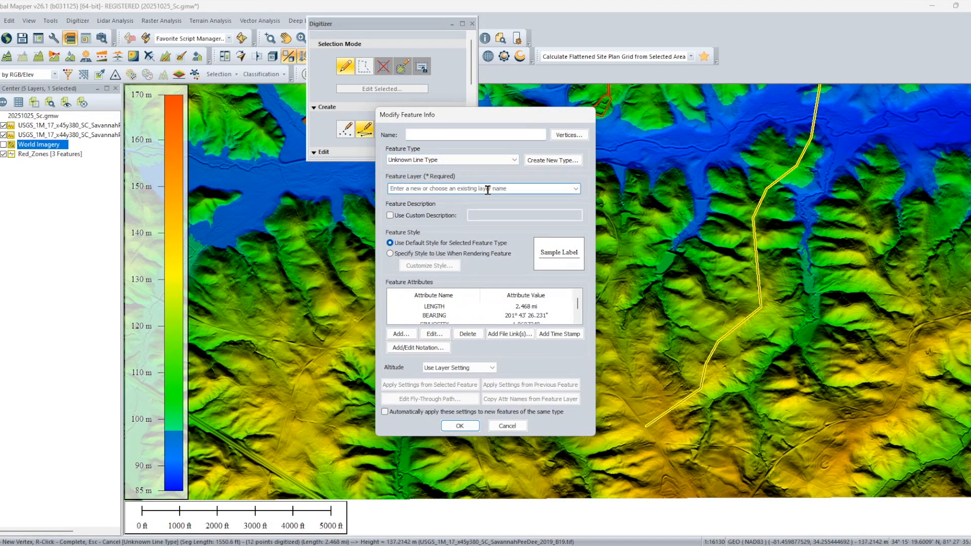
type("Road Alignment")
left_click(413, 254)
left_click(555, 229)
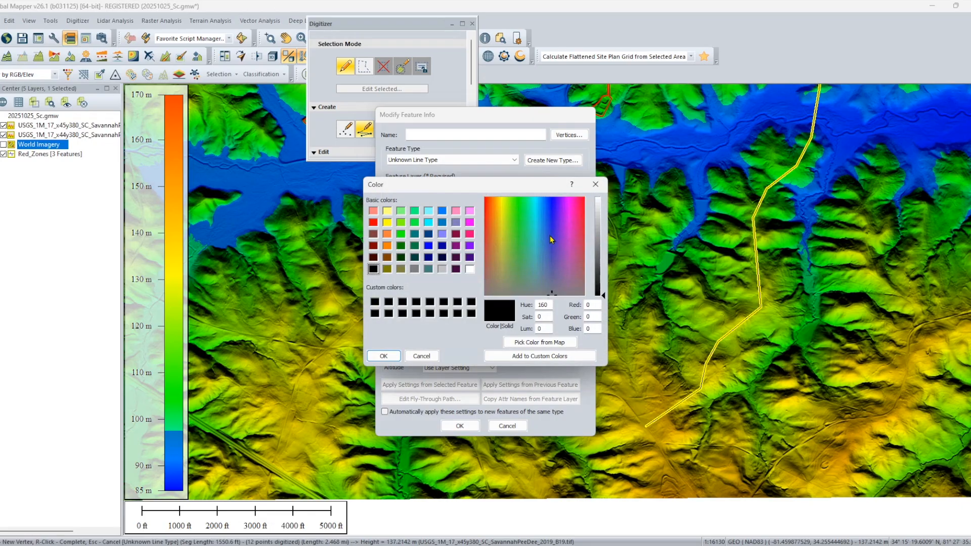
left_click(387, 224)
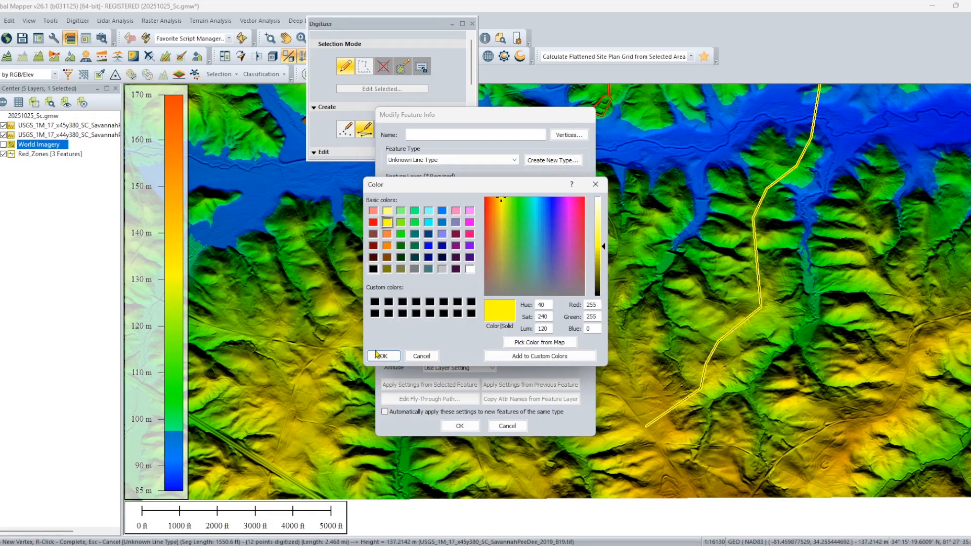
left_click(389, 355)
double_click(430, 228)
type("2")
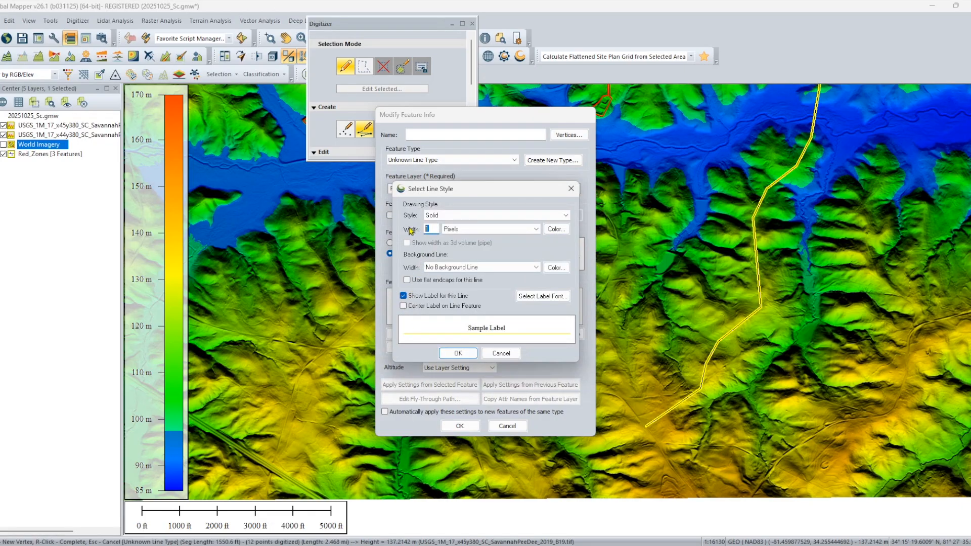
left_click(457, 353)
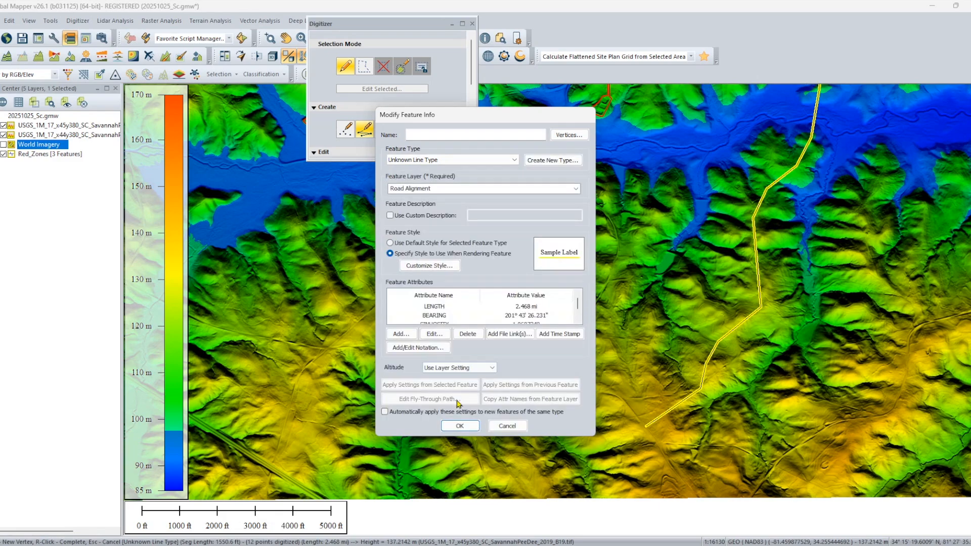
left_click(459, 426)
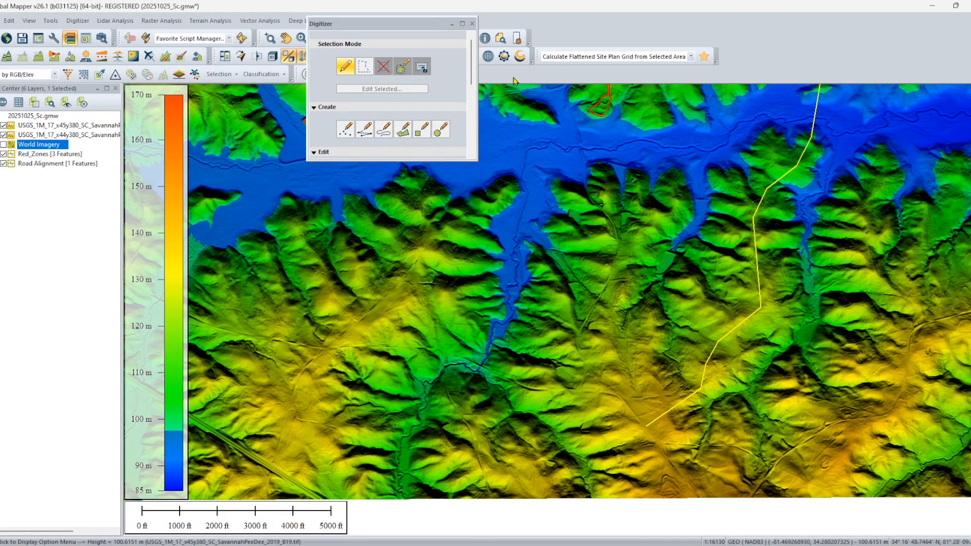
left_click(472, 23)
Check the water level setting in the vertical options of the configuration.
left_click_drag(882, 240, 734, 342)
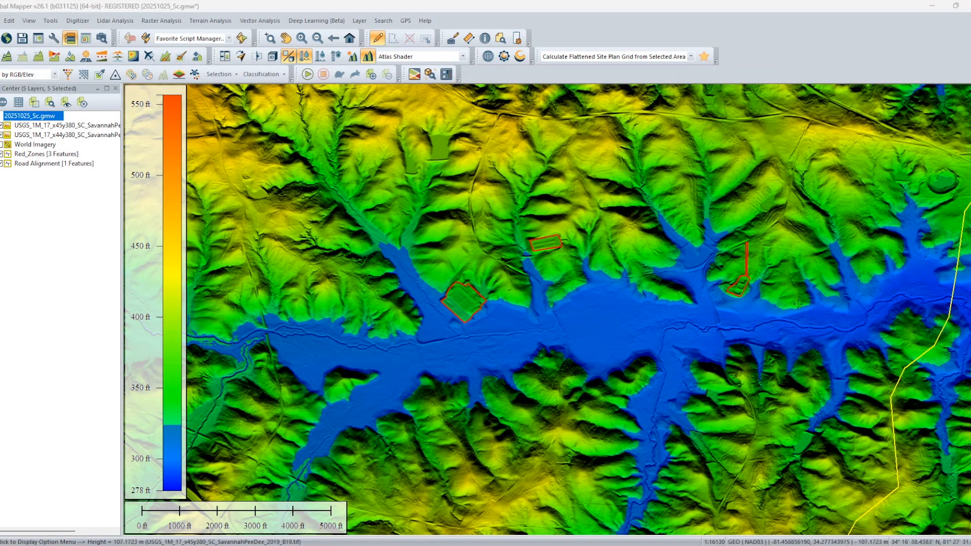
left_click(54, 40)
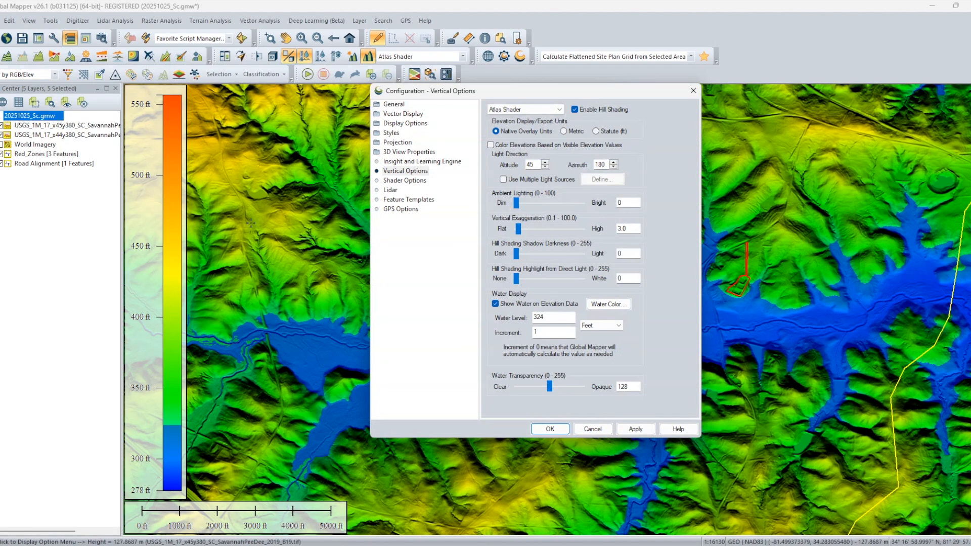
left_click(403, 172)
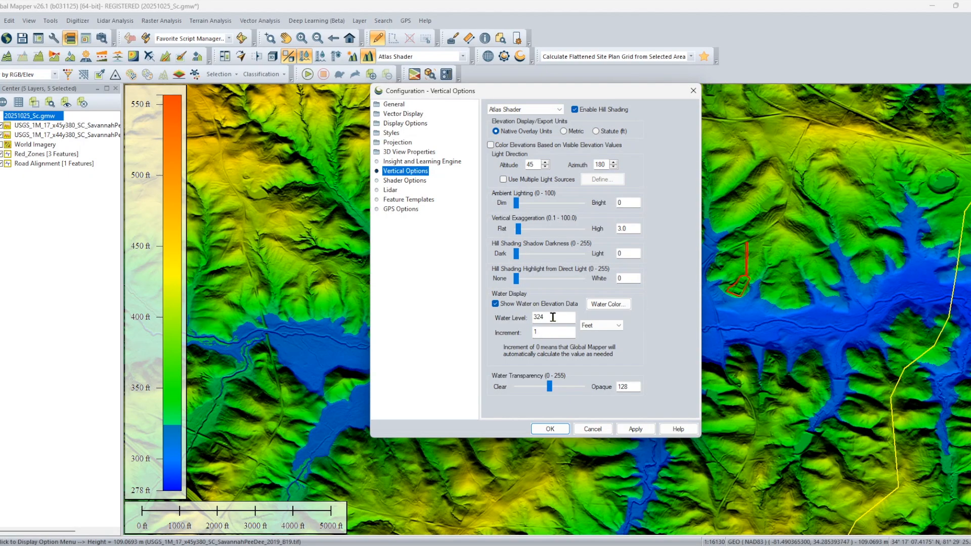
left_click(549, 429)
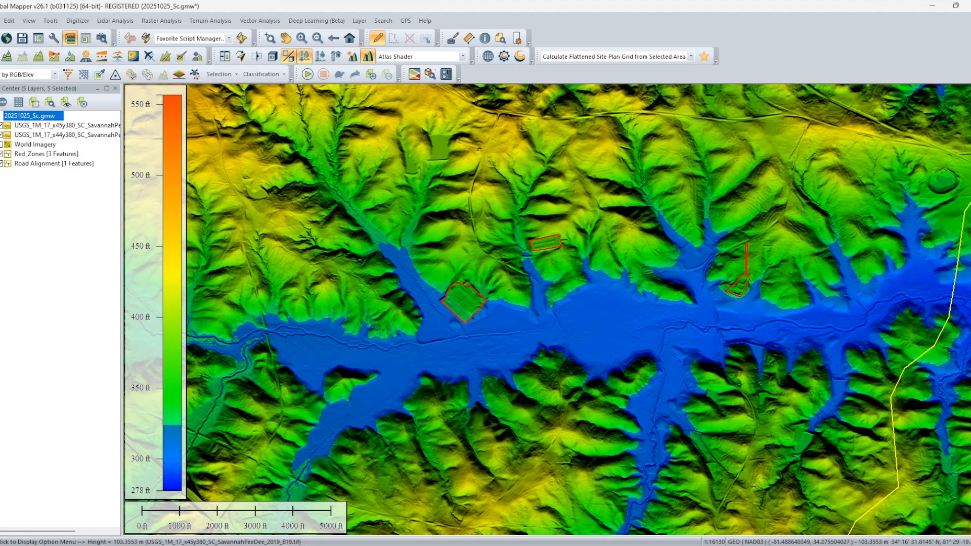
Set up contour generation from both USGS terrain layers.
scroll(582, 384, "down", 1)
left_click_drag(583, 384, 594, 402)
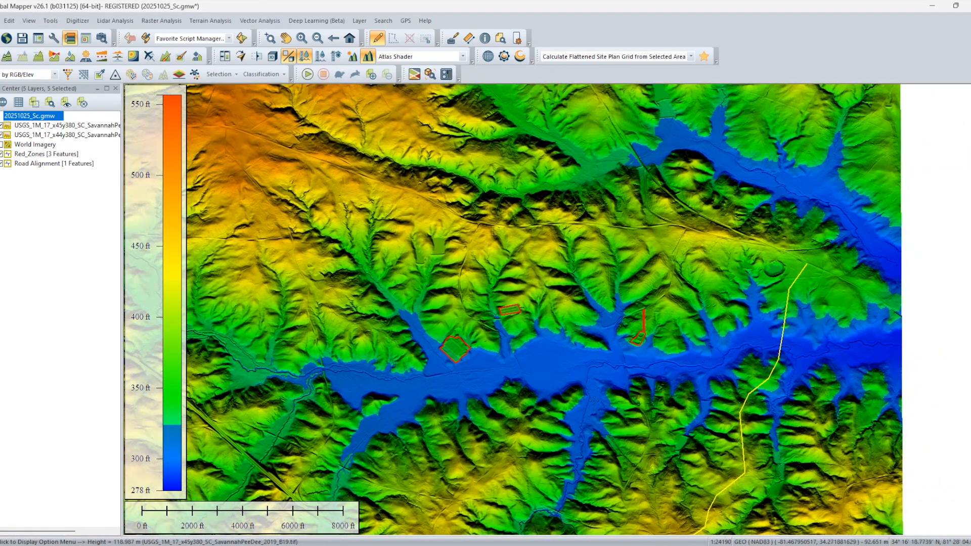
left_click(211, 21)
mouse_move(162, 20)
mouse_move(210, 20)
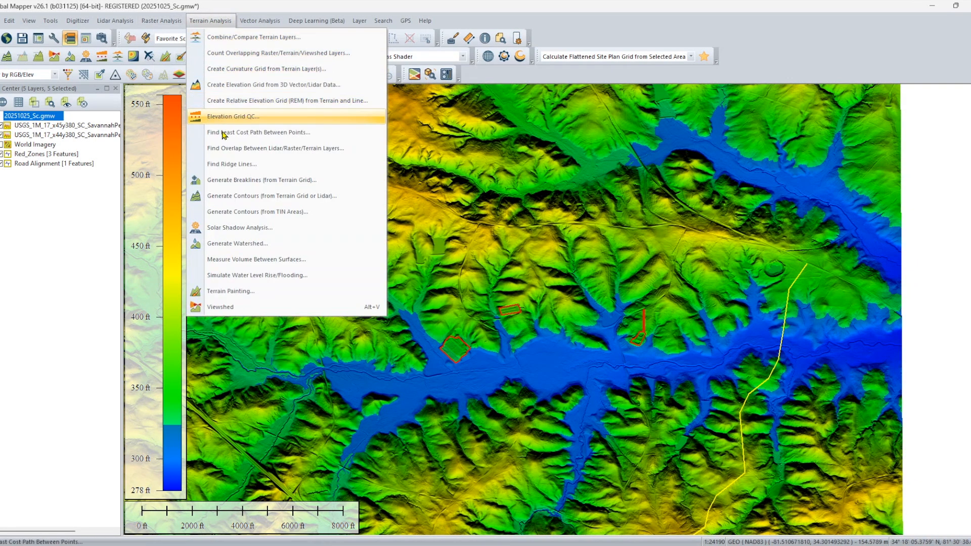
left_click(230, 195)
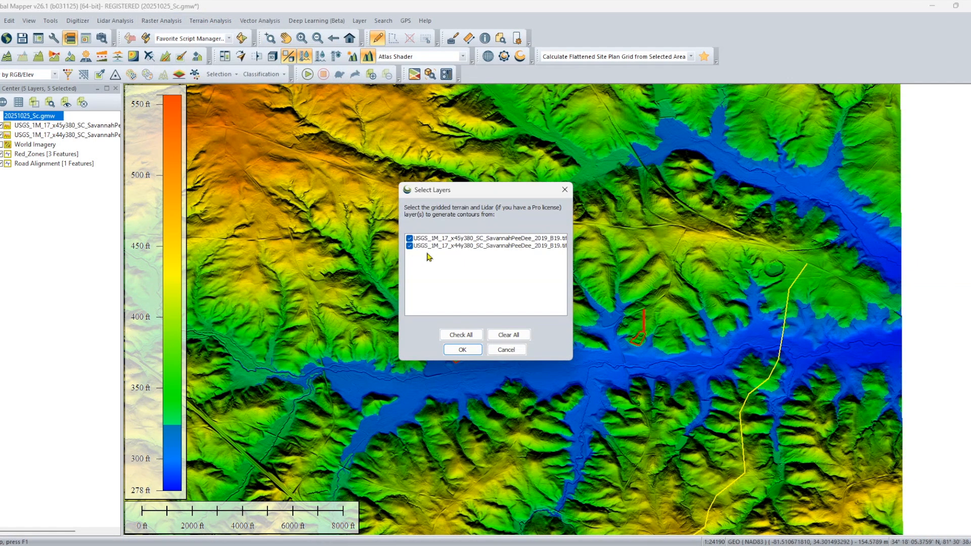
left_click(461, 348)
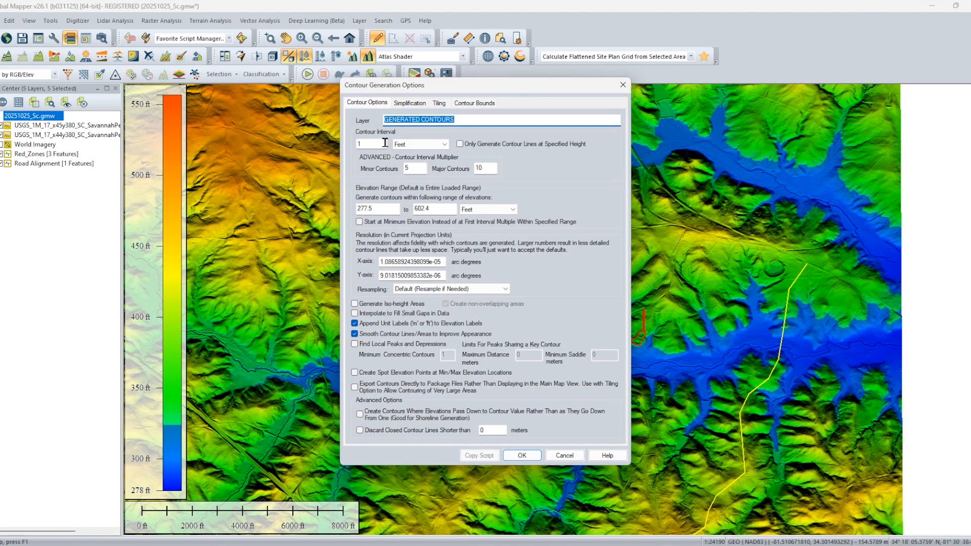
Generate contour lines only at the specified height of 324 feet in a layer named Max_Flood_Zone.
left_click(484, 103)
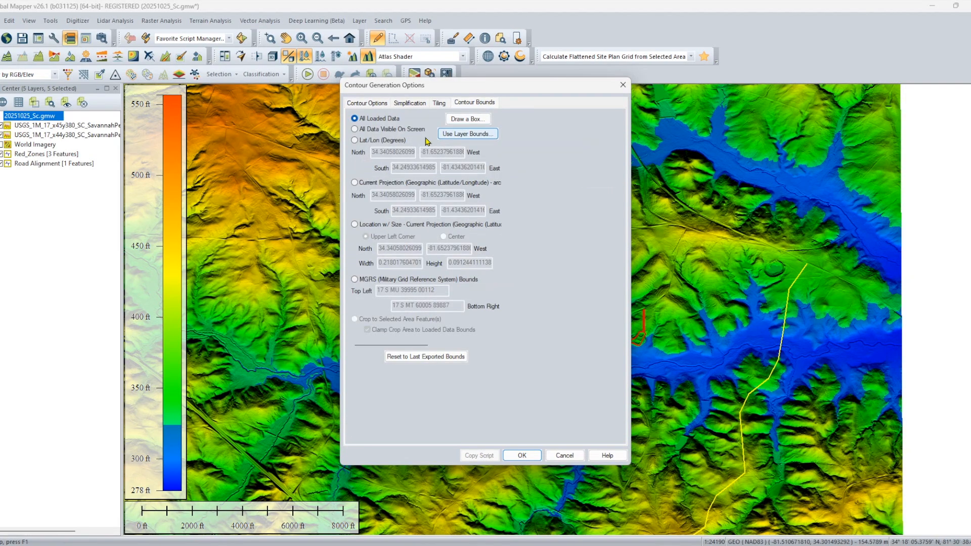
left_click(363, 106)
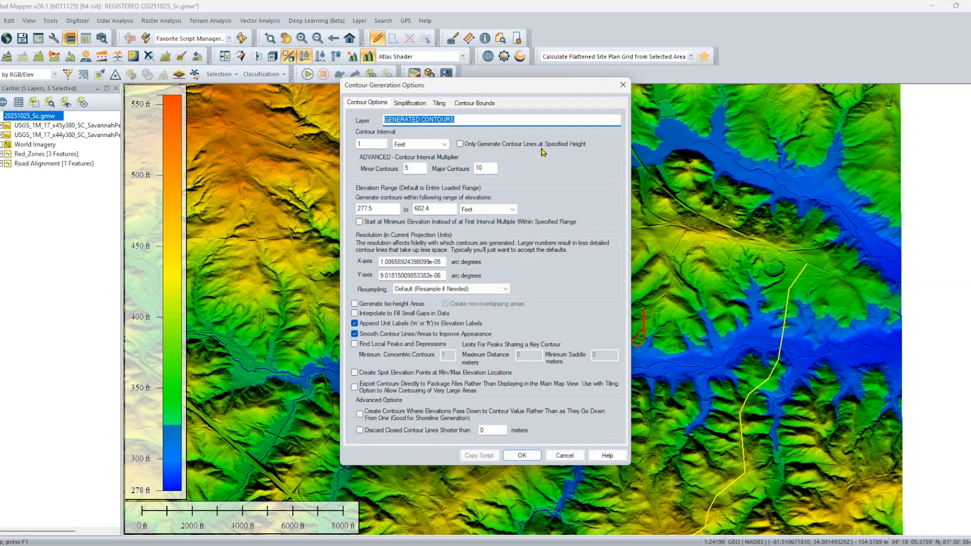
left_click(459, 144)
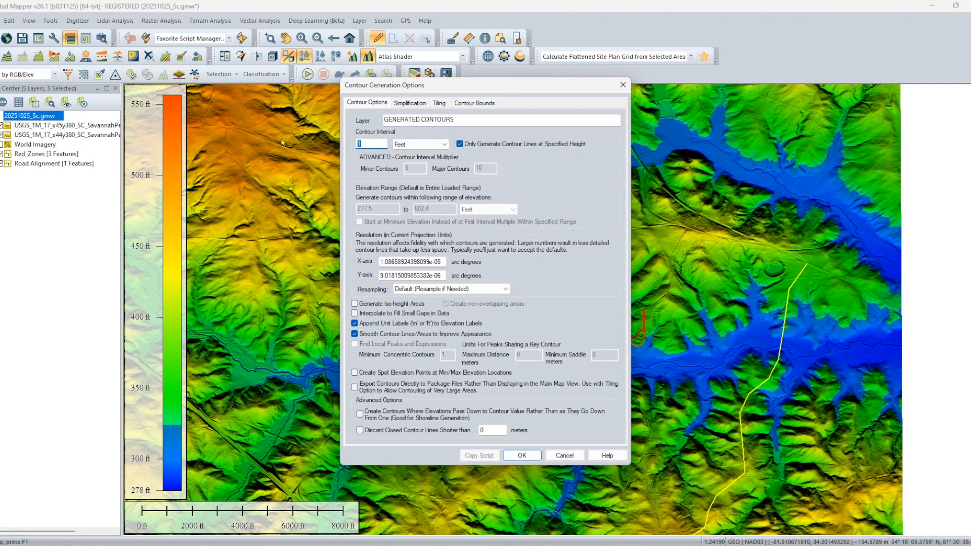
type("324")
left_click_drag(475, 120, 365, 113)
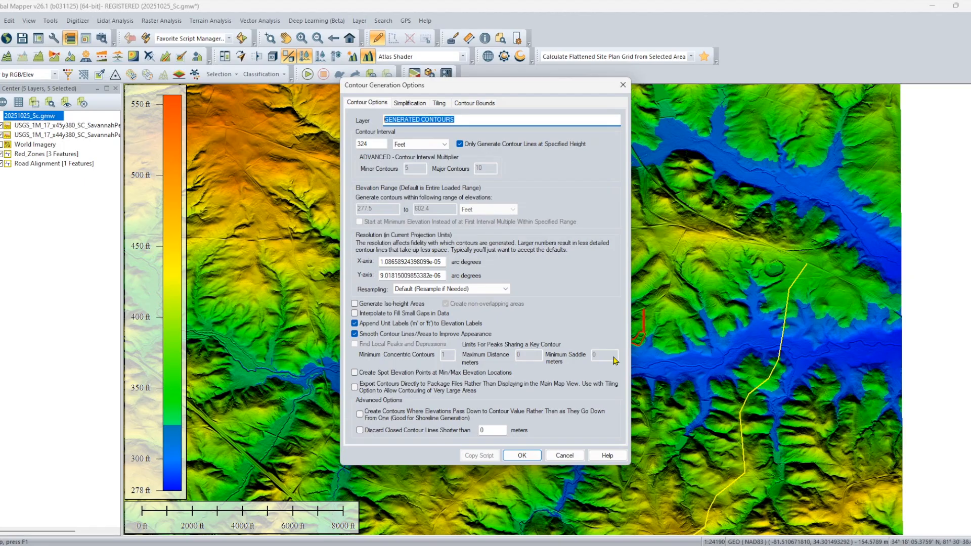
type("Max_Flood_Zone")
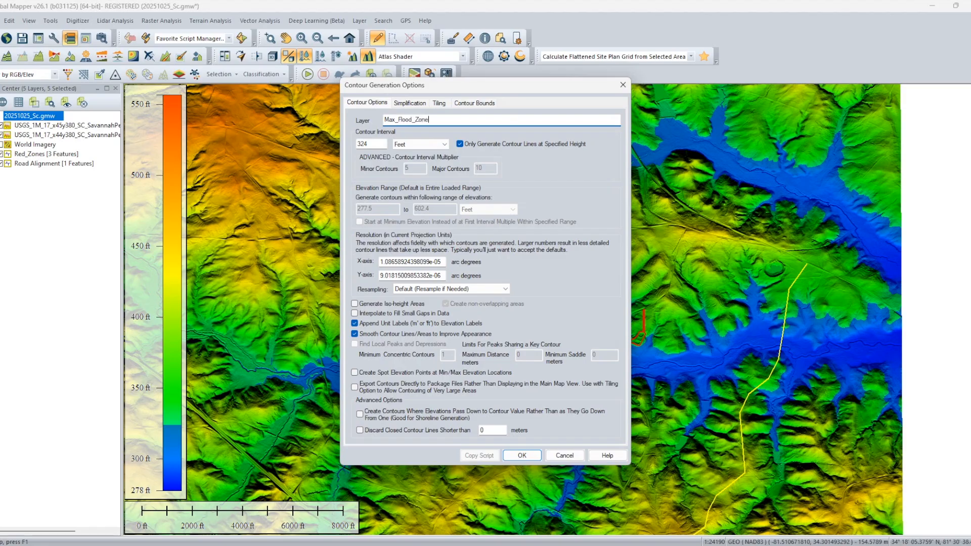
left_click(523, 456)
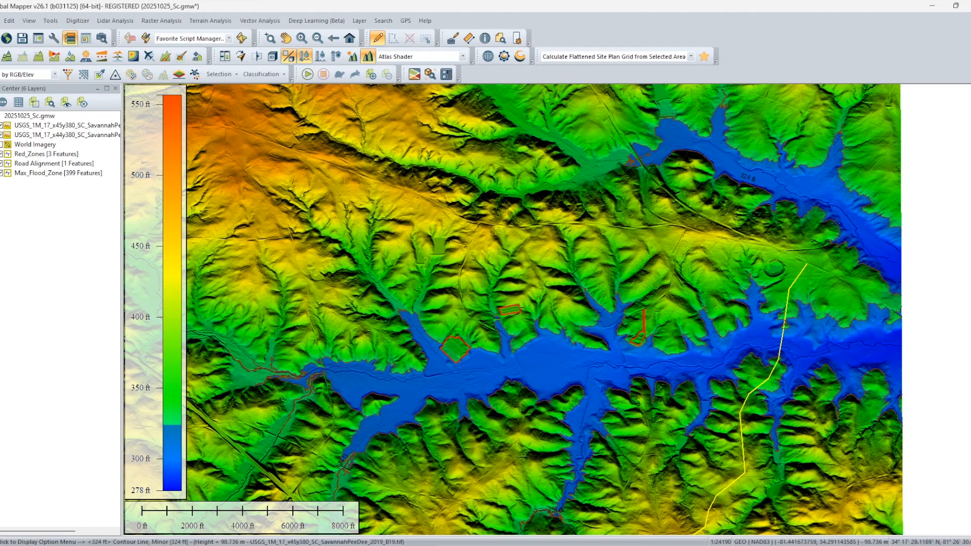
Delete the flood contour line around the separate northeastern valley.
left_click(839, 218)
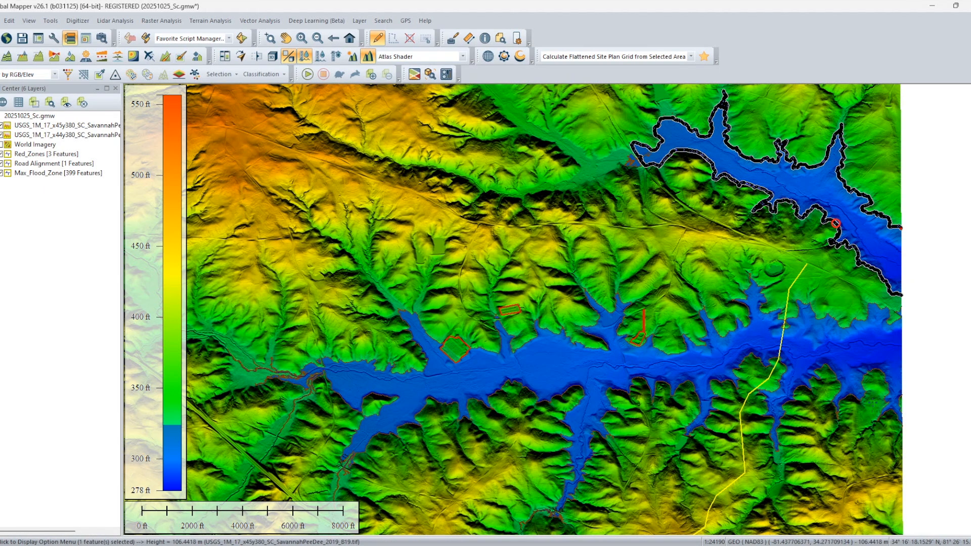
key("Delete")
left_click(438, 341)
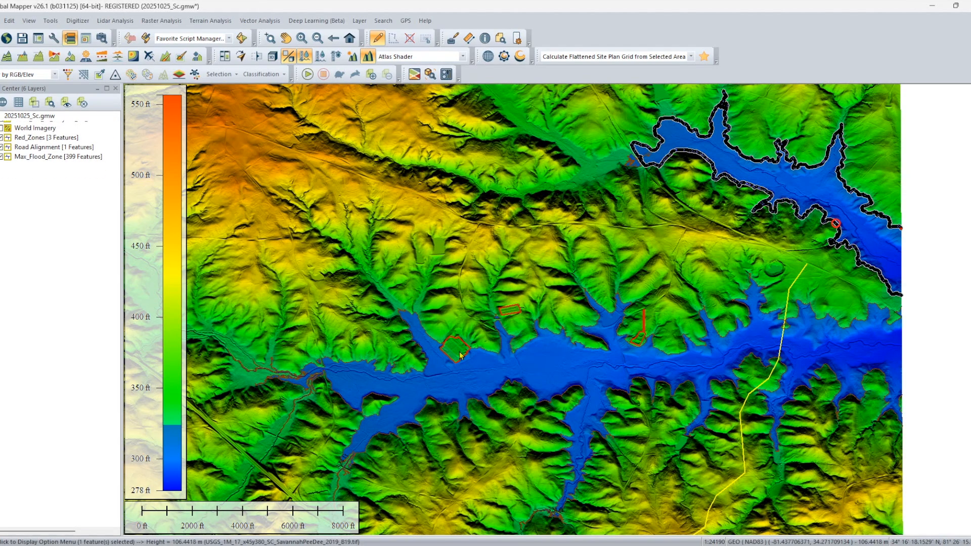
Inspect the flood contour along the northern shore of the main valley, west of the easternmost red zone.
scroll(822, 395, "up", 1)
left_click_drag(601, 429, 735, 389)
left_click_drag(703, 322, 700, 418)
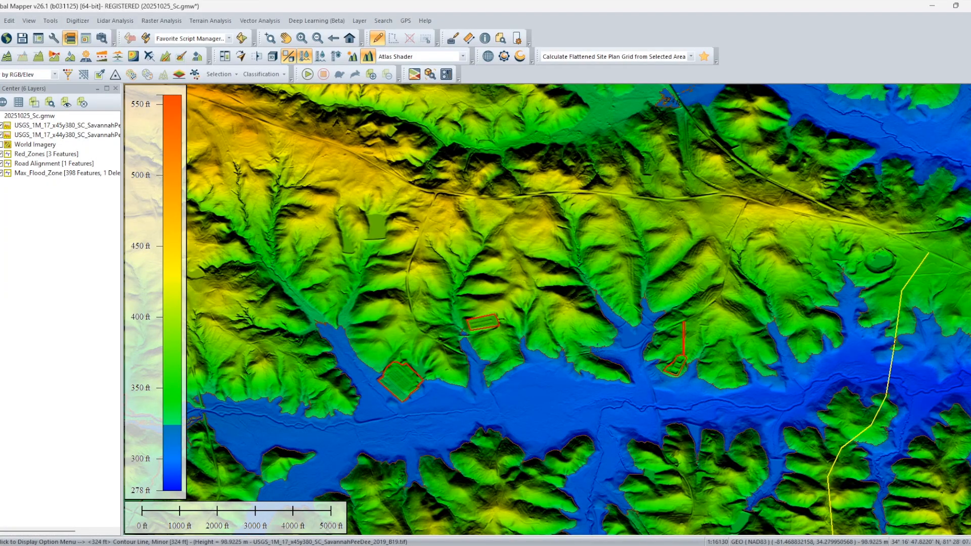
left_click(597, 347)
key("Escape")
scroll(614, 388, "up", 3)
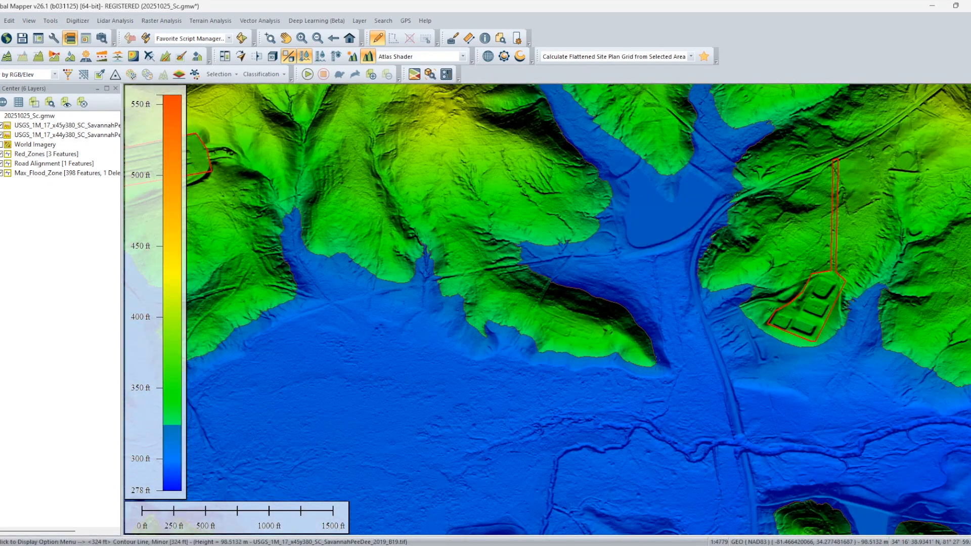
Highlight the northern shore's flood contour and examine its course past the red zones to the western pad site.
left_click(655, 360)
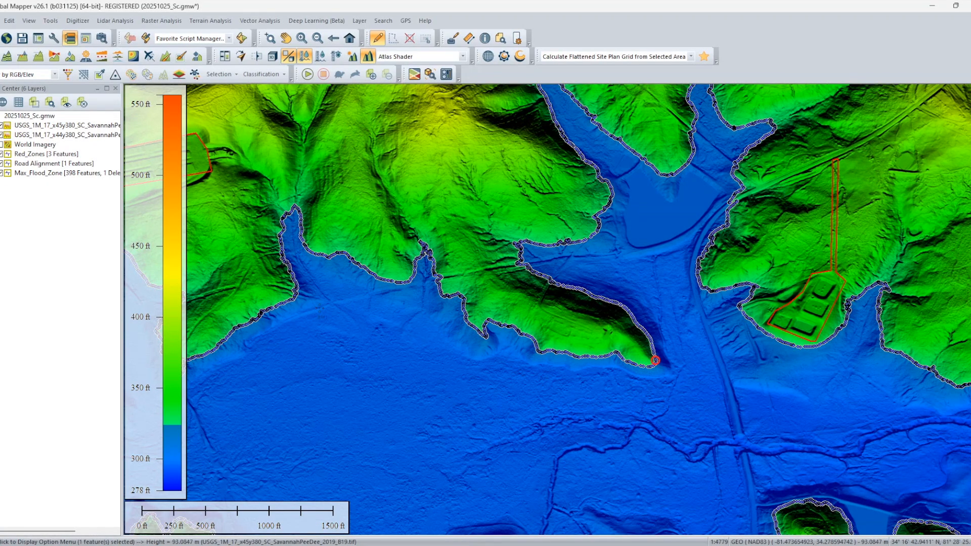
left_click_drag(297, 307, 691, 276)
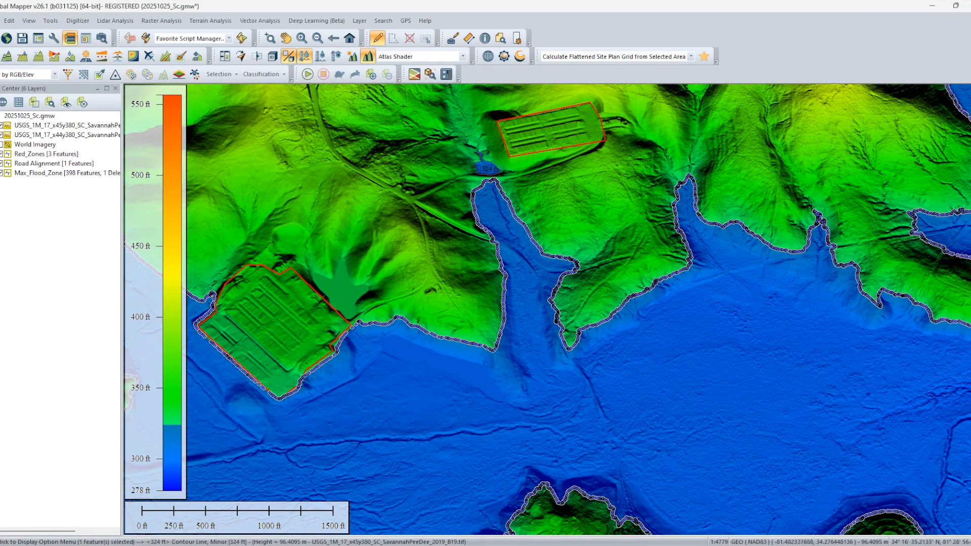
left_click_drag(324, 368, 616, 338)
scroll(606, 379, "up", 2)
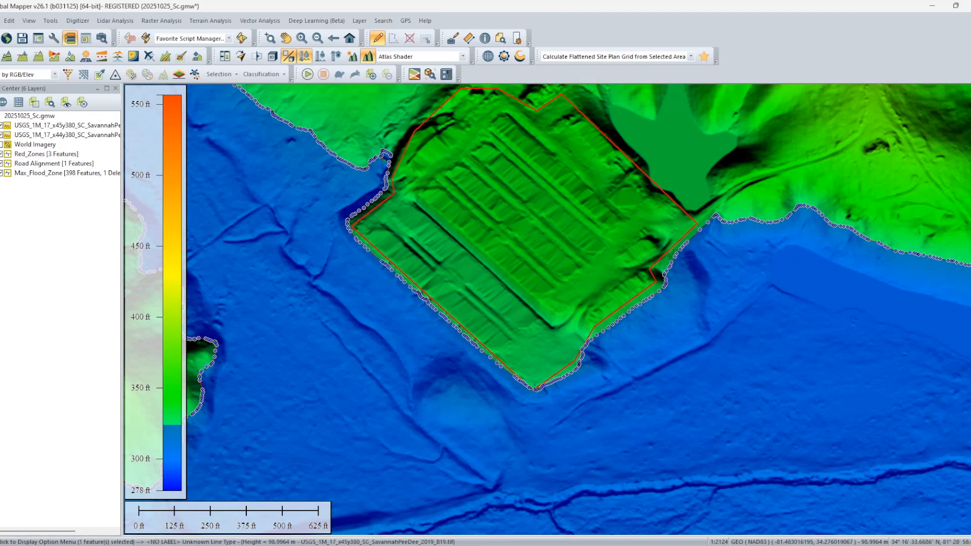
key("Escape")
scroll(707, 324, "down", 3)
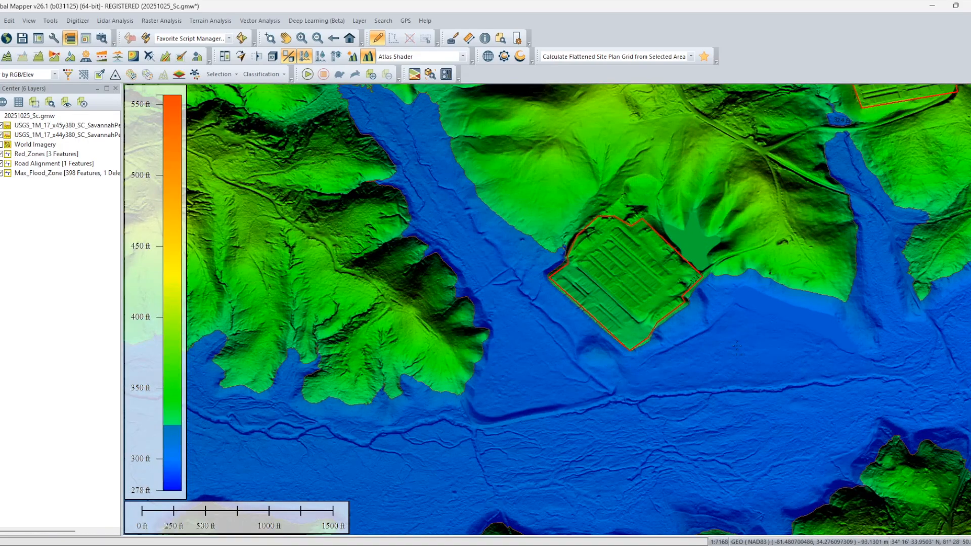
left_click_drag(747, 360, 527, 364)
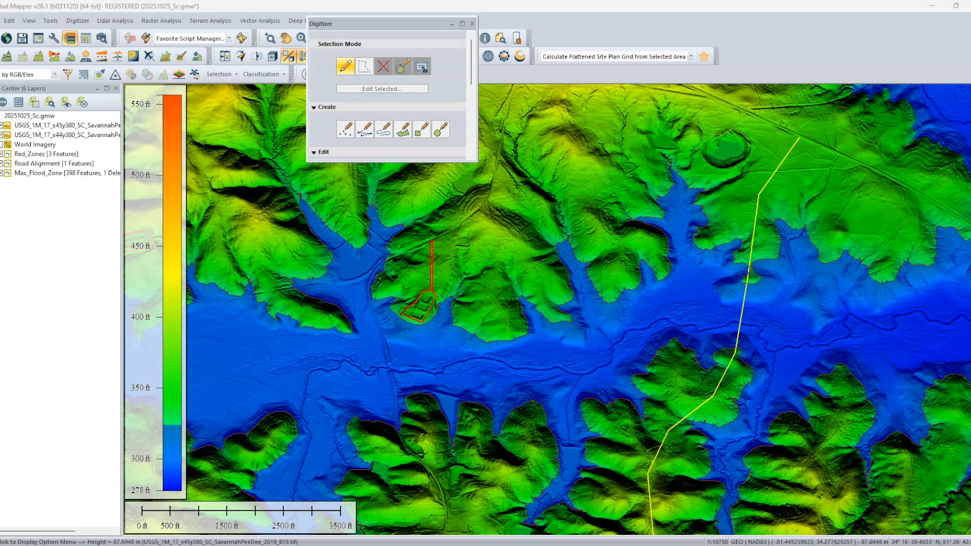
Try to draw a line about 1150 ft long along the road alignment between the flood contours on the valley's north and south shores.
scroll(718, 304, "up", 5)
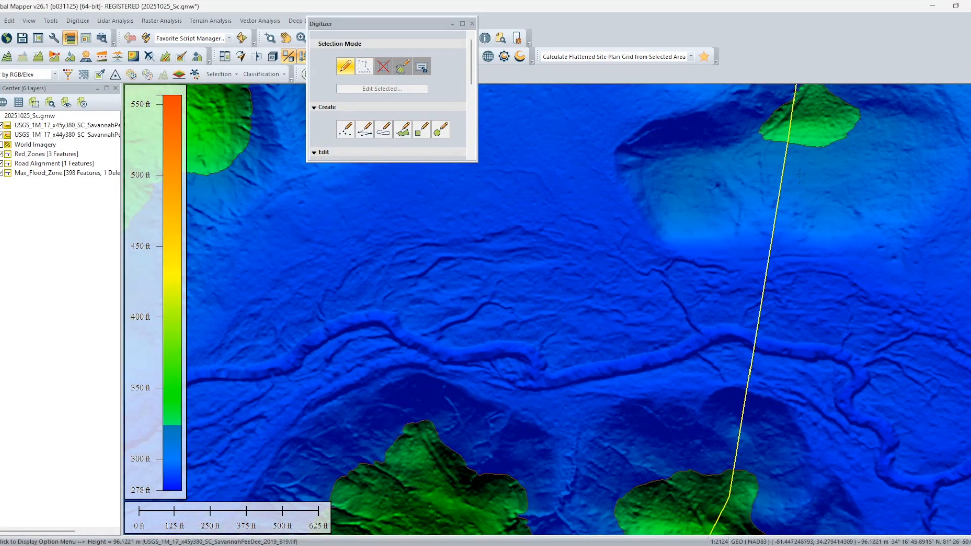
left_click(363, 124)
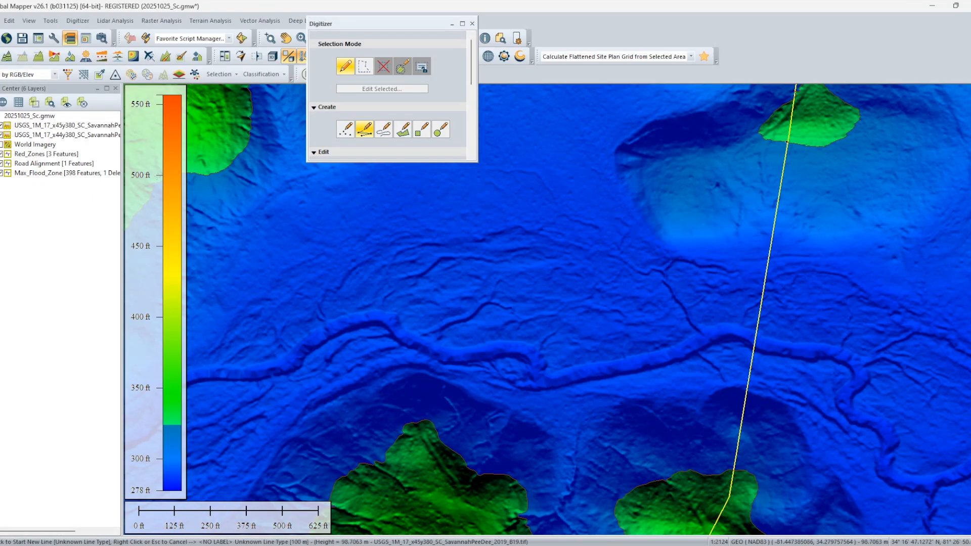
scroll(786, 143, "up", 7)
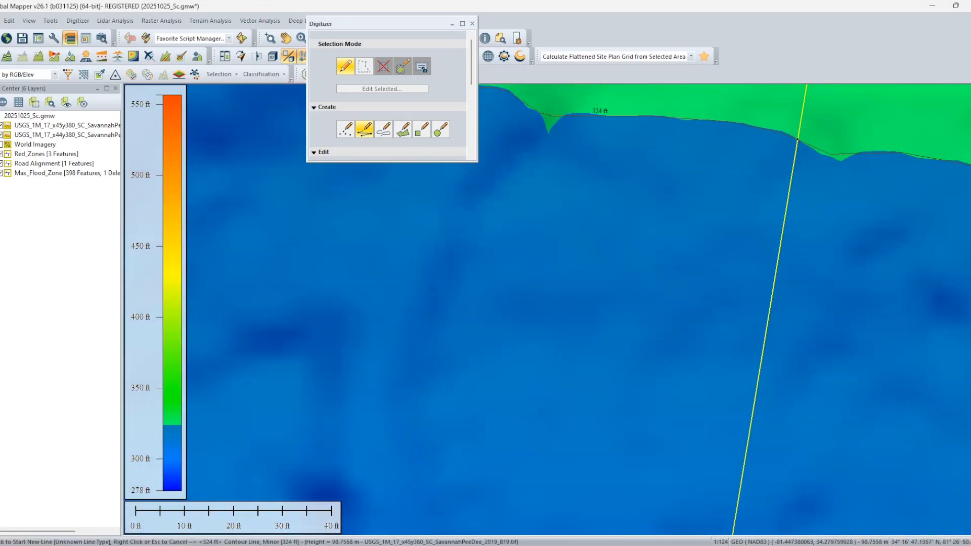
left_click(797, 138)
scroll(777, 404, "down", 6)
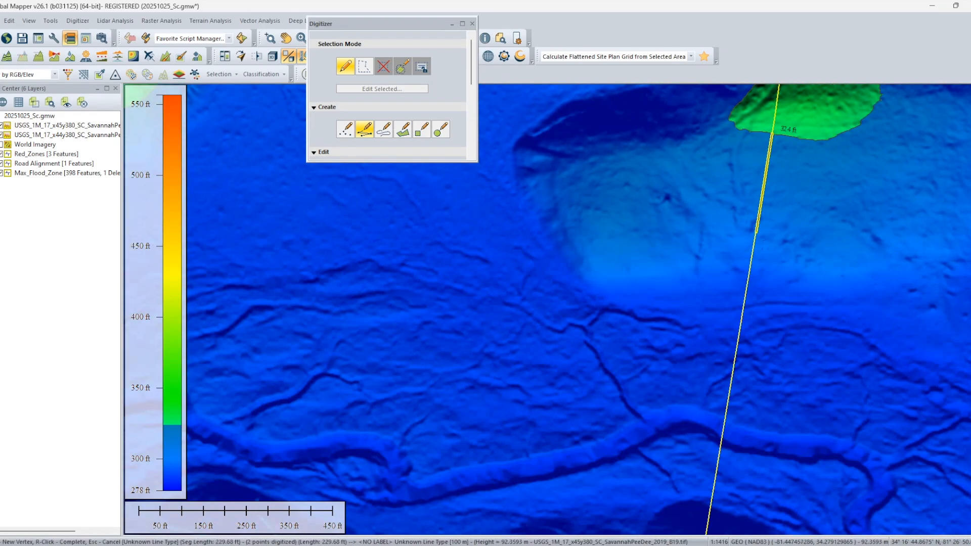
scroll(733, 376, "down", 1)
left_click_drag(733, 377, 767, 139)
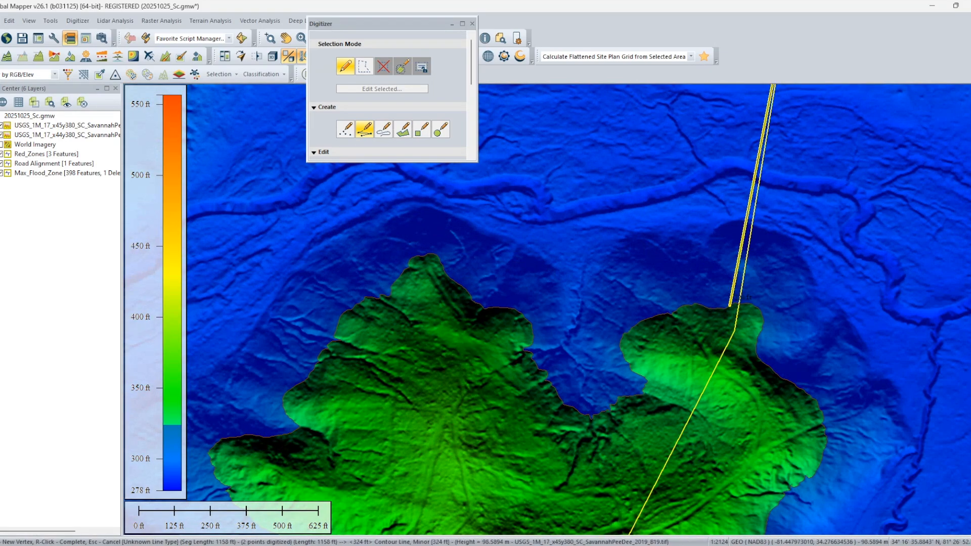
scroll(740, 311, "up", 3)
scroll(761, 331, "up", 5)
scroll(700, 177, "down", 2)
left_click_drag(700, 177, 695, 408)
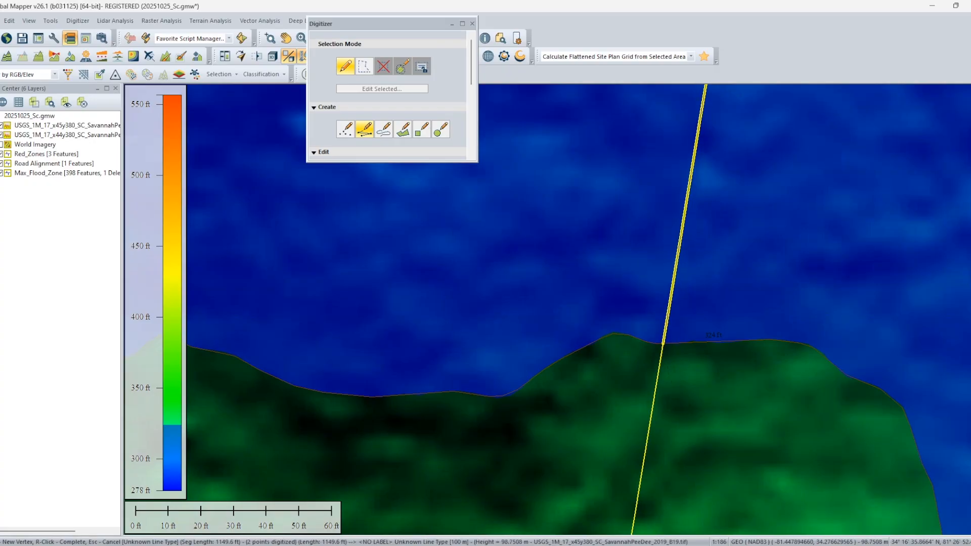
left_click(662, 344)
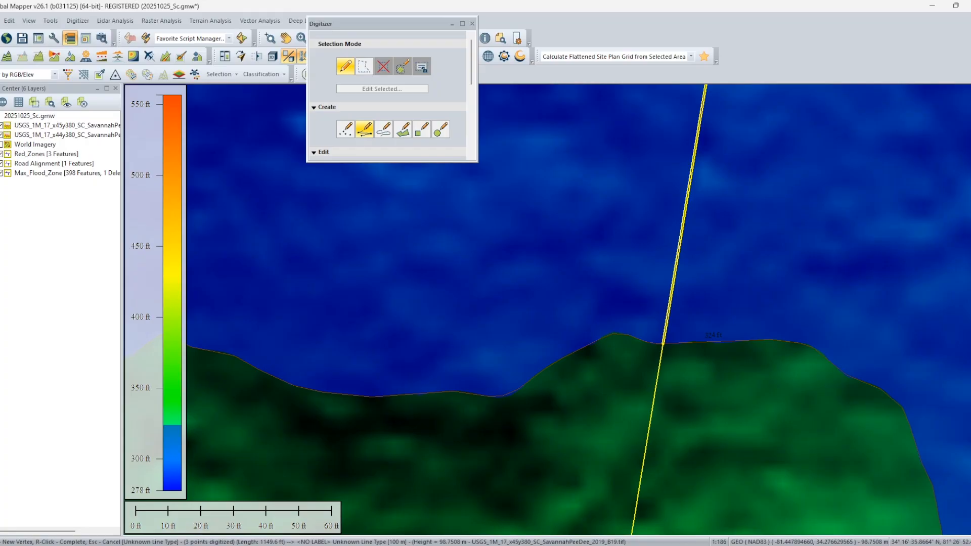
right_click(694, 356)
Insert vertices and split the road alignment and the flood contour lines where they intersect, without creating point features.
scroll(694, 357, "down", 5)
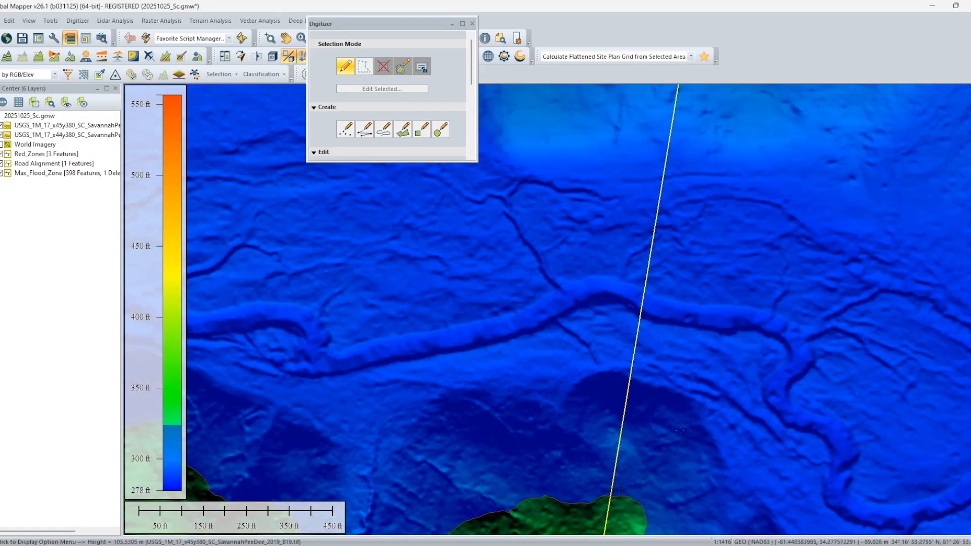
scroll(680, 431, "down", 2)
left_click_drag(712, 281, 658, 372)
scroll(658, 372, "up", 2)
left_click(616, 285)
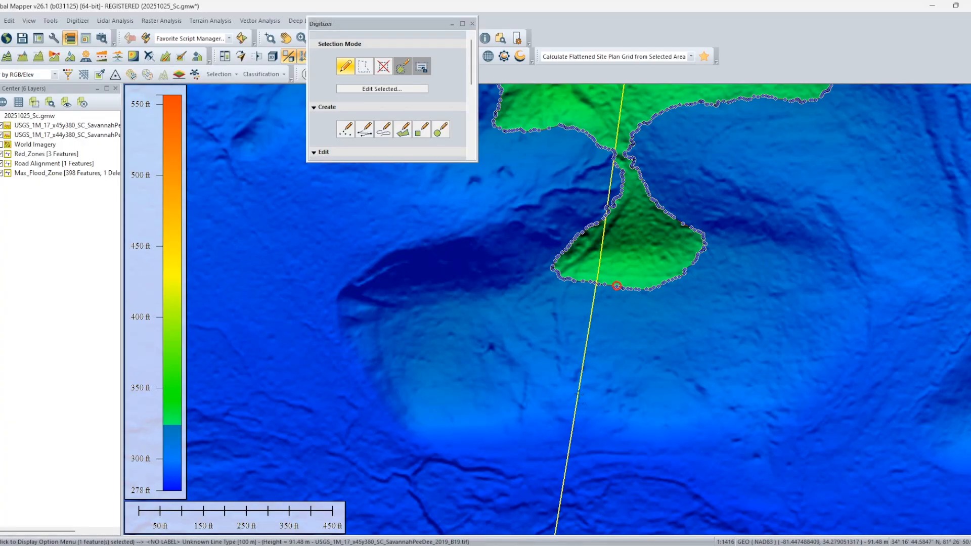
left_click(579, 394, "ctrl")
right_click(580, 399)
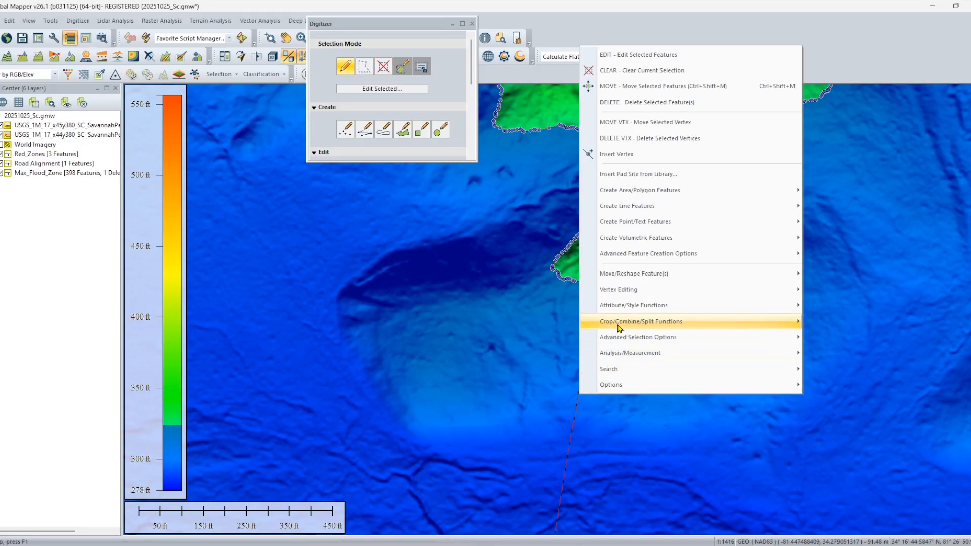
mouse_move(618, 327)
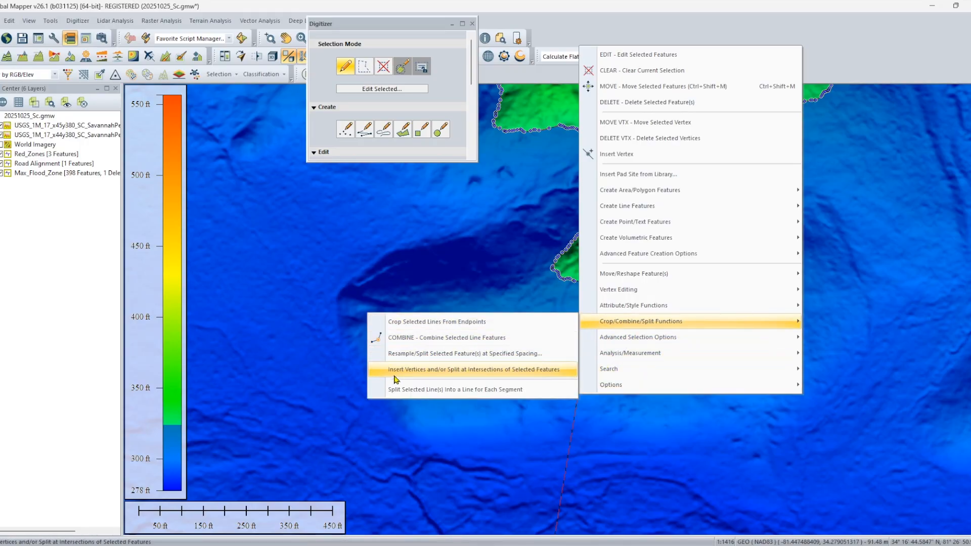
left_click(500, 372)
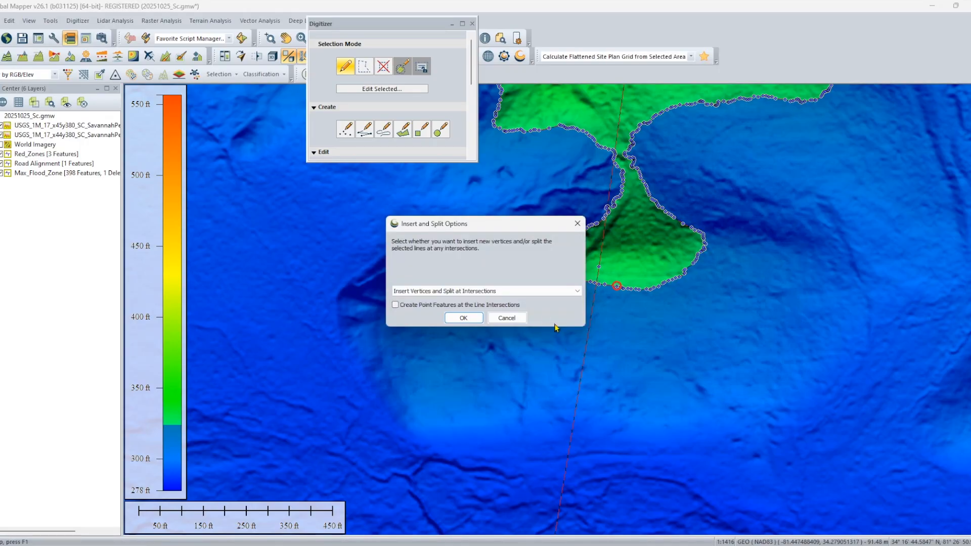
left_click(465, 319)
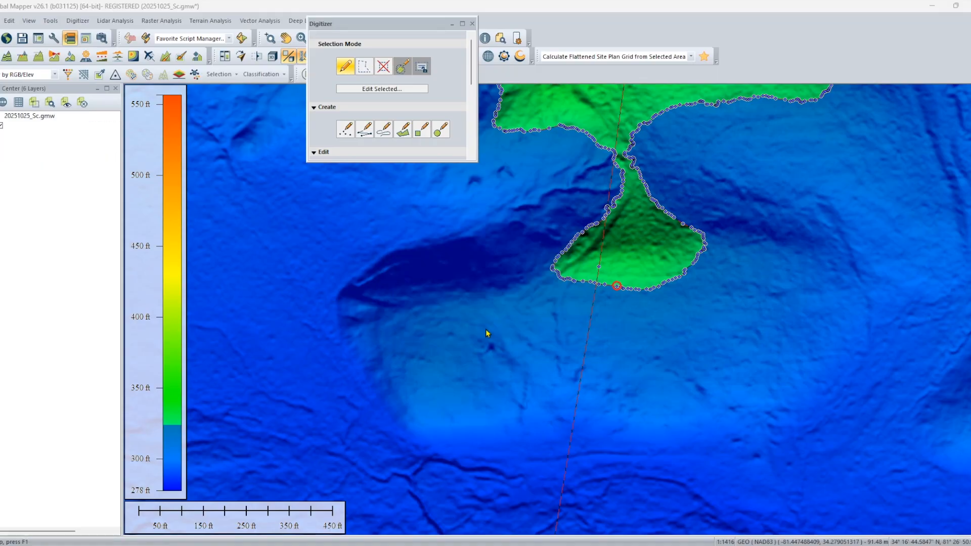
left_click(537, 300)
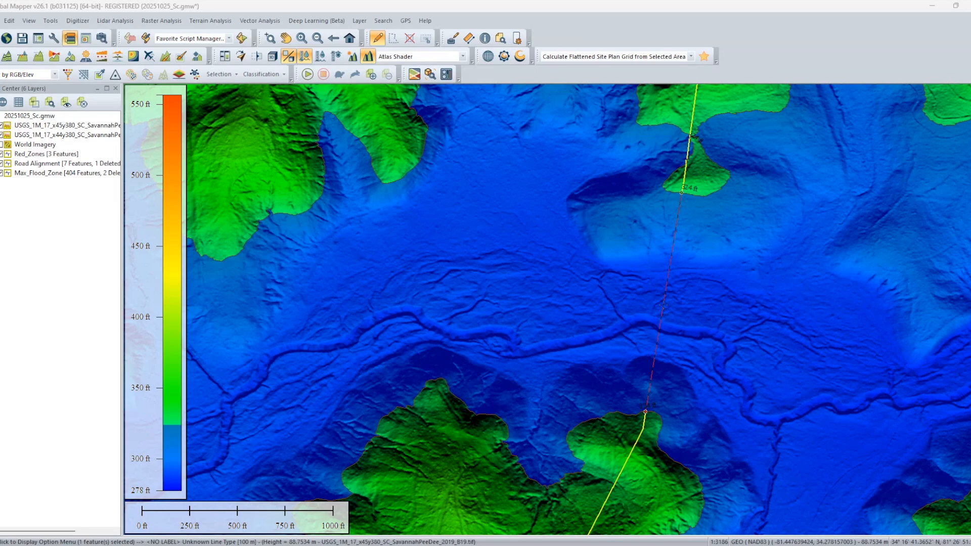
Create a 15 ft rectangular buffer on both sides of the road segment crossing the flooded valley, in a layer named Dam_Area_Top.
right_click(663, 312)
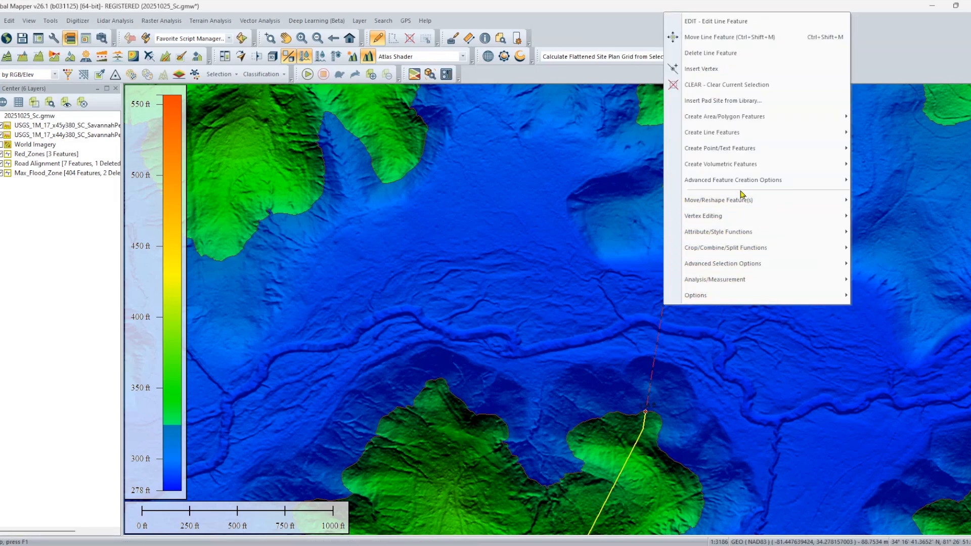
mouse_move(741, 199)
left_click(537, 185)
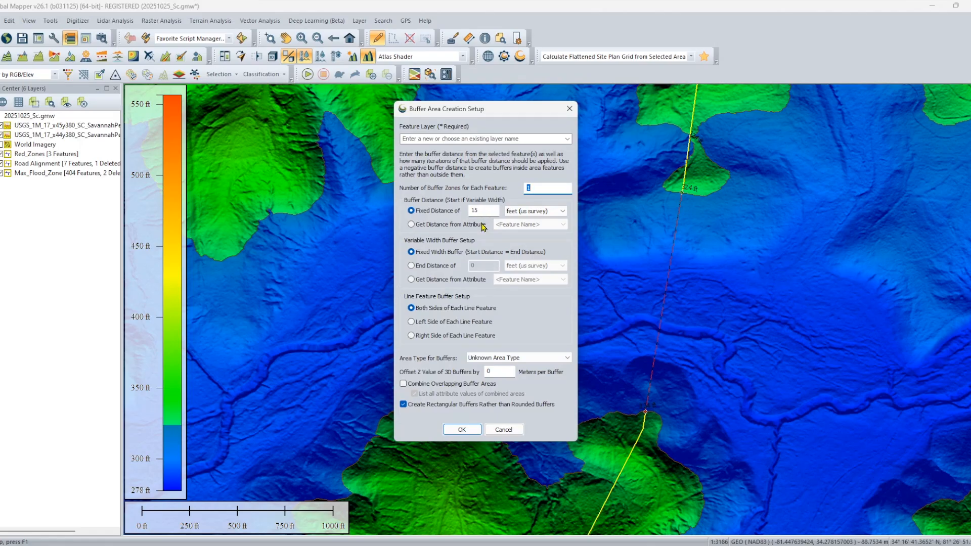
left_click(548, 139)
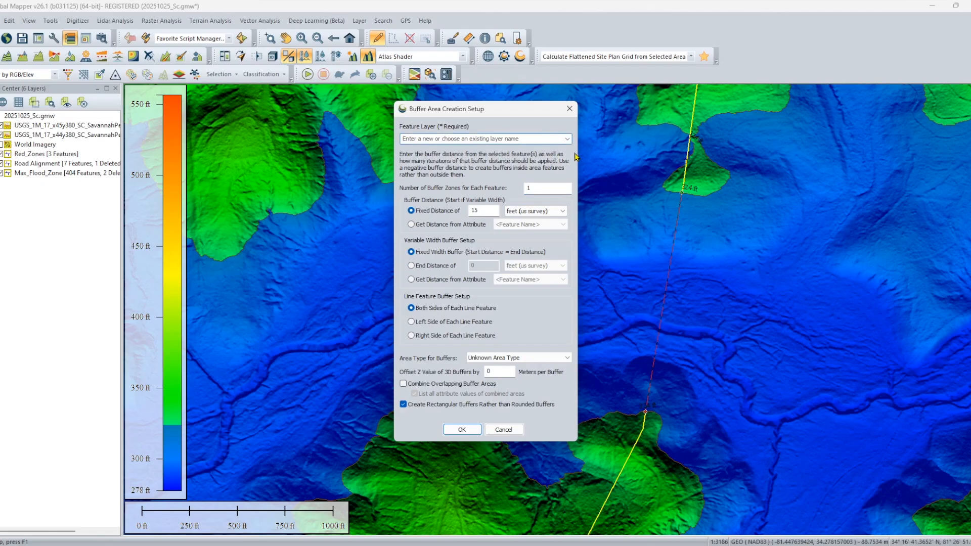
type("Dam_Area_Top")
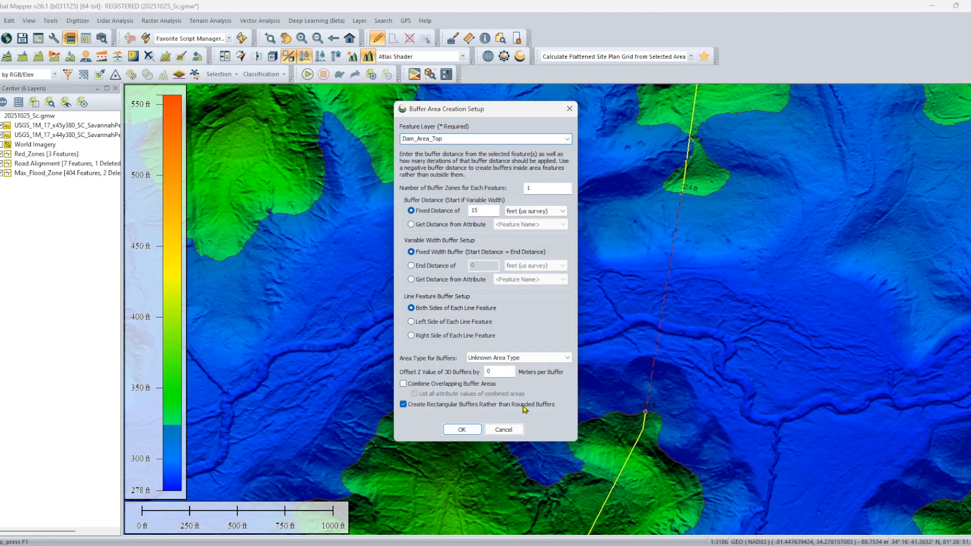
left_click(462, 429)
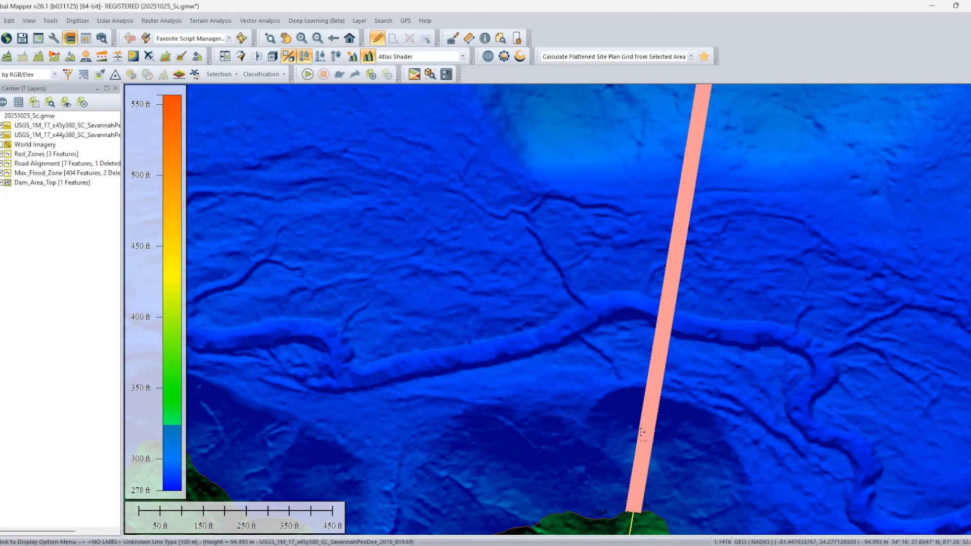
Set up a flattened site plan grid from the dam buffer area and name its layer Dam_Terrain.
scroll(648, 430, "down", 1)
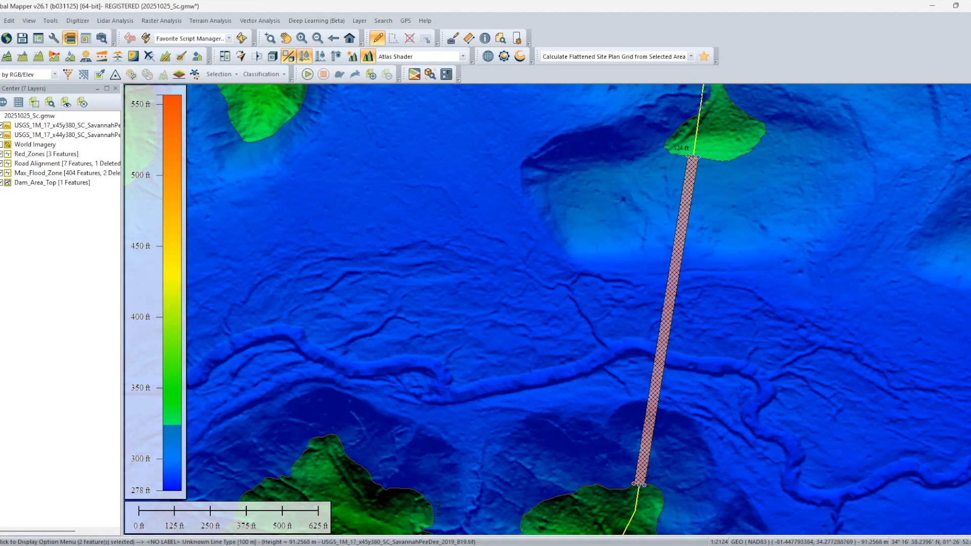
right_click(651, 419)
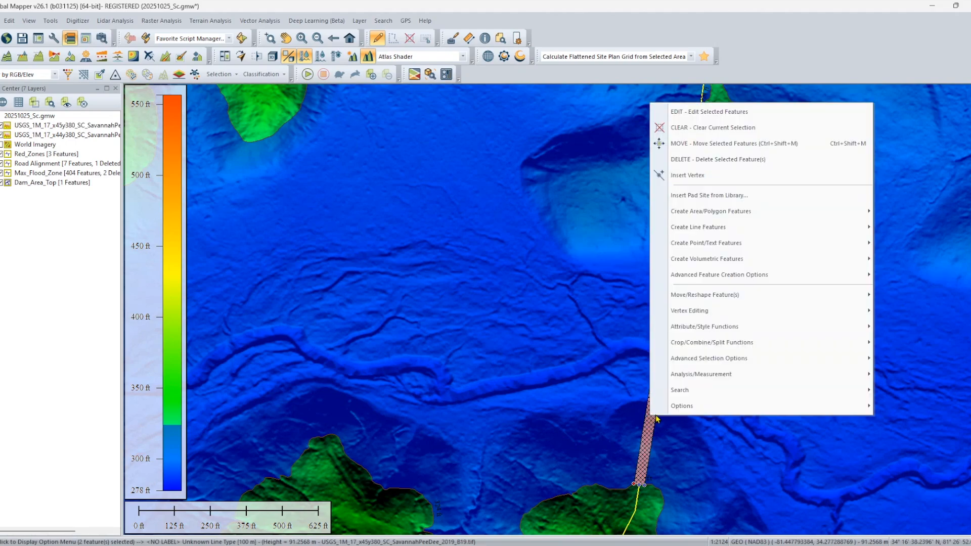
mouse_move(718, 275)
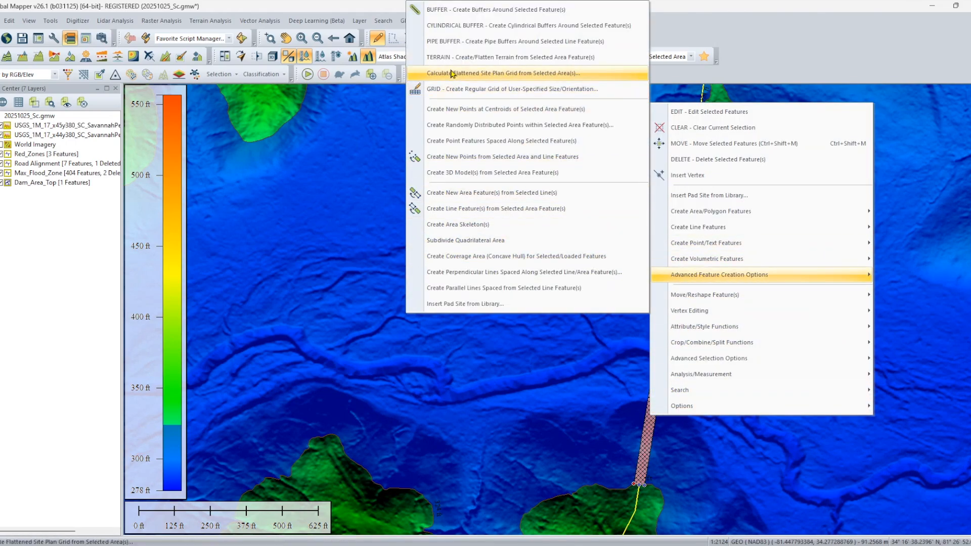
left_click(528, 77)
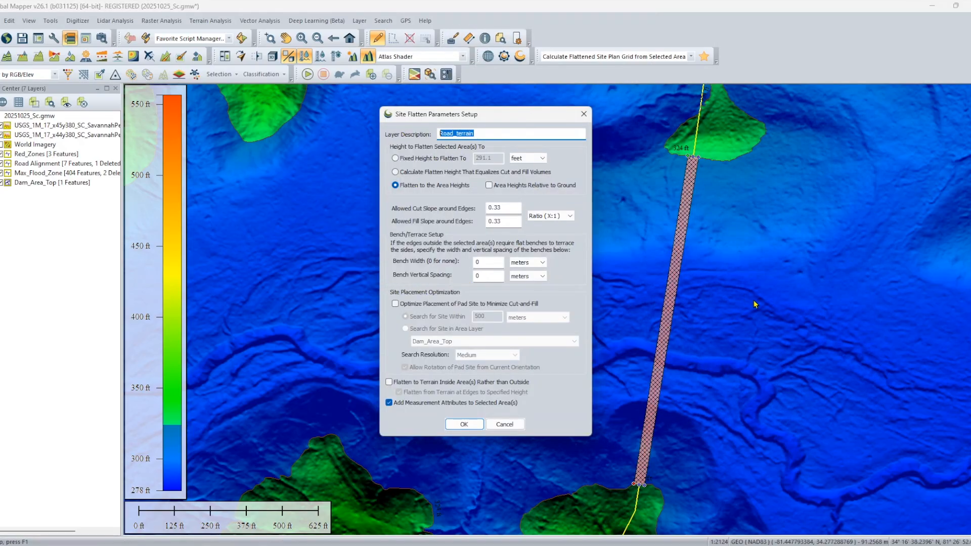
type("Dam_Terrain")
Generate the dam terrain flattened to a fixed height of 324 feet, with cut and fill slopes of 0.33 as a ratio.
left_click(430, 158)
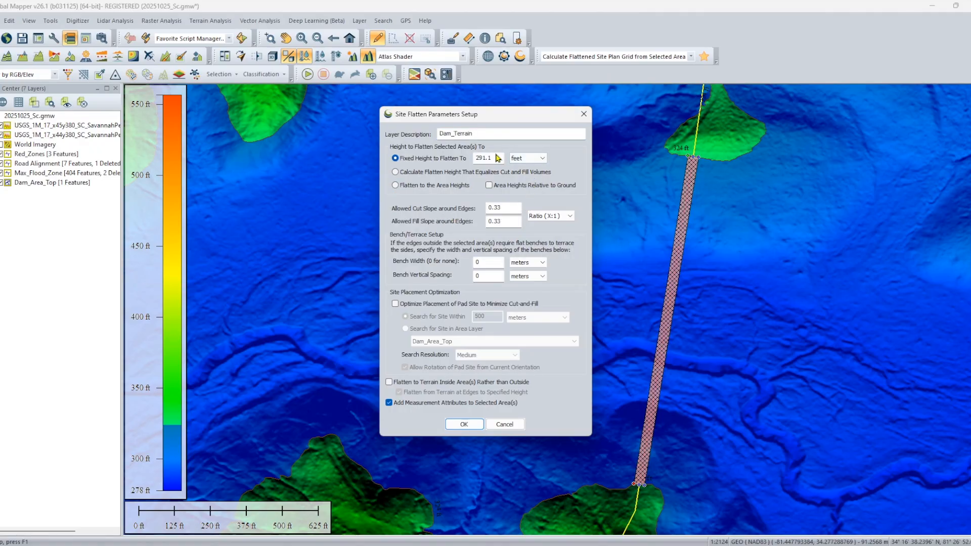
left_click_drag(493, 158, 466, 154)
type("324")
left_click(550, 216)
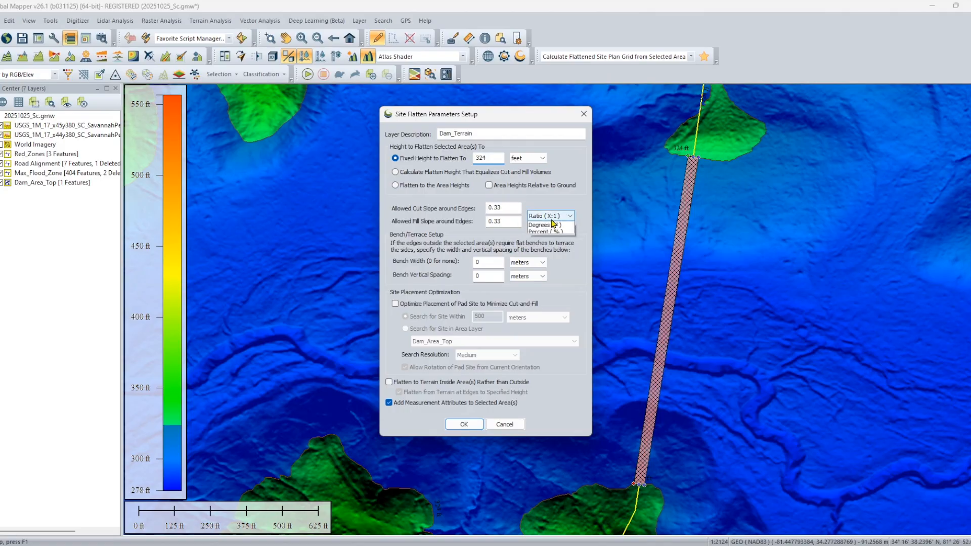
left_click(548, 226)
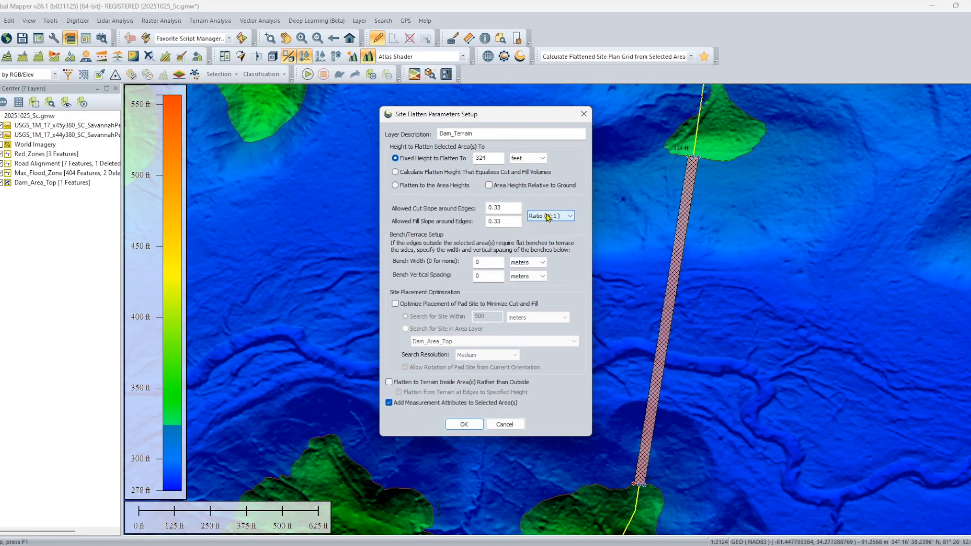
left_click(500, 206)
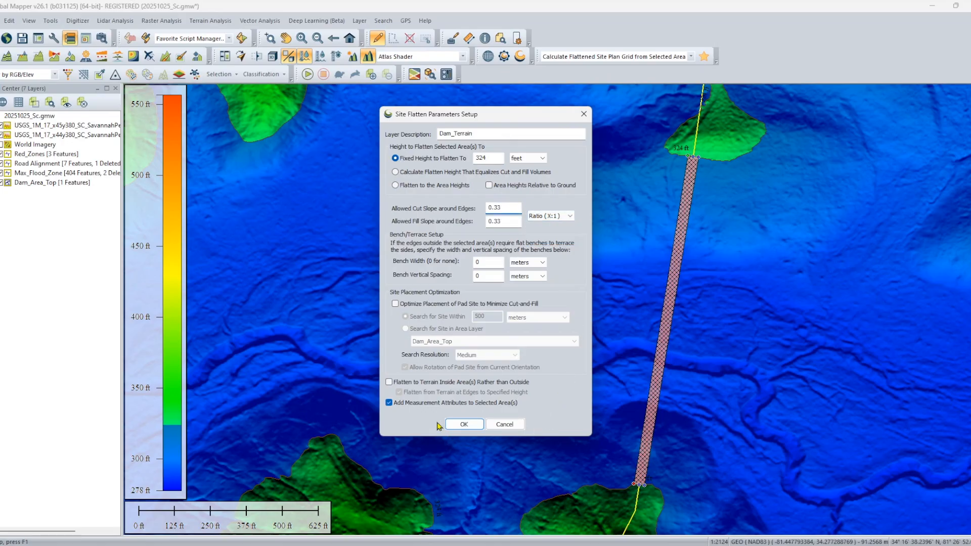
left_click(464, 426)
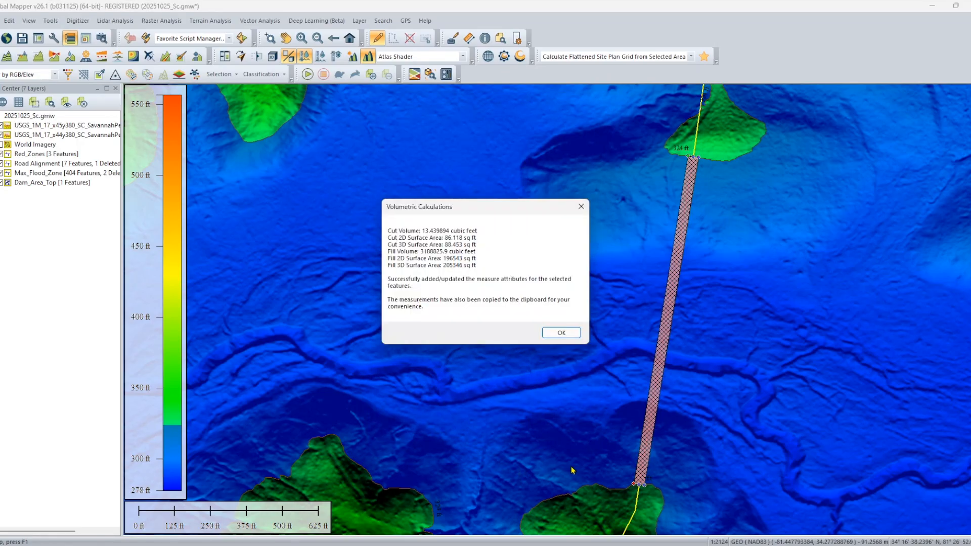
left_click(561, 332)
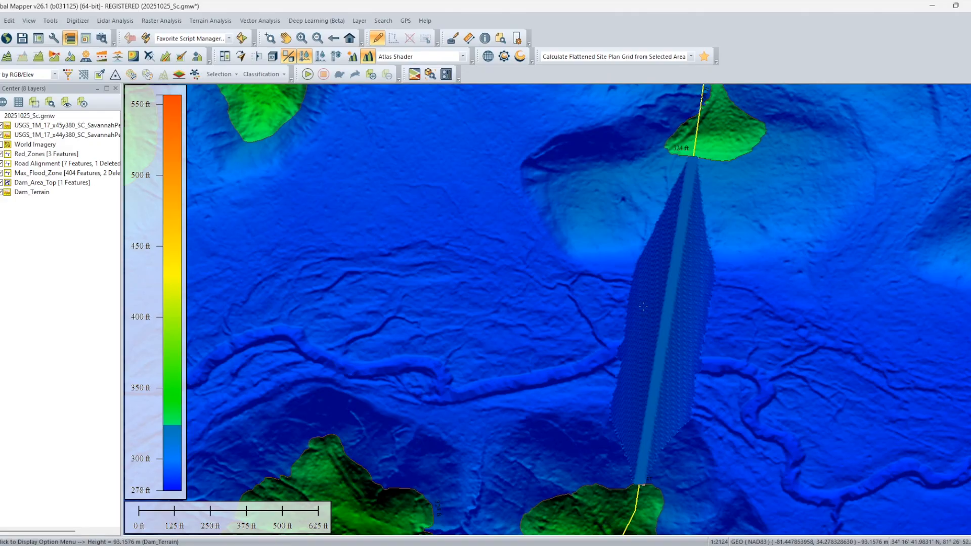
Turn off the water display so the terrain below the flood level shows its elevation shading.
left_click(308, 58)
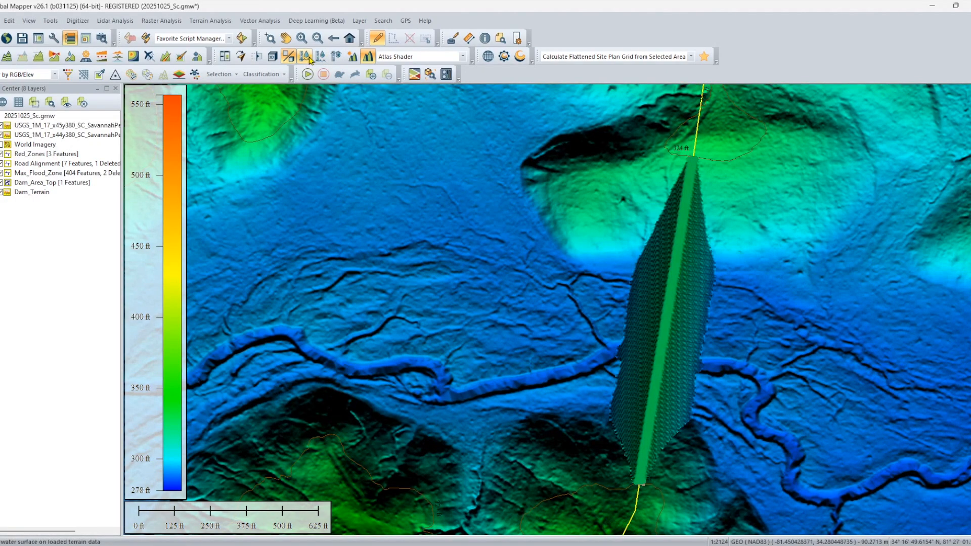
Examine the dam embankment and its cut and fill slopes across the flooded valley in the 3D view.
left_click(276, 59)
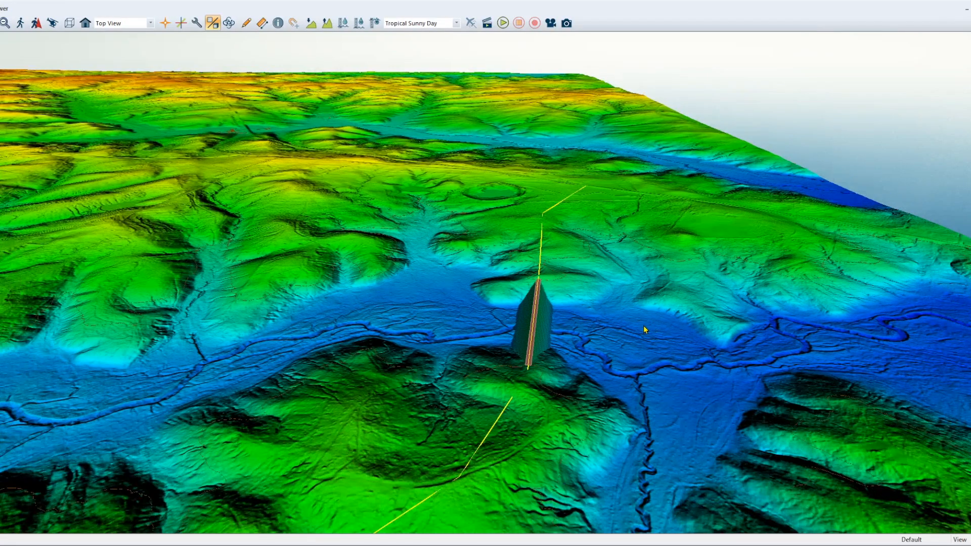
left_click_drag(643, 325, 419, 321)
scroll(424, 400, "up", 3)
scroll(430, 404, "up", 3)
left_click_drag(449, 418, 658, 459)
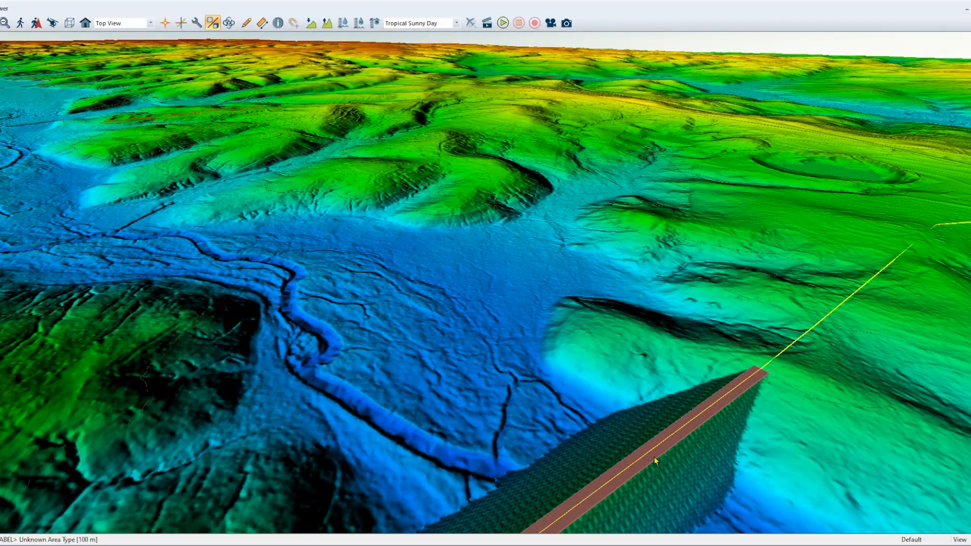
scroll(653, 456, "down", 3)
left_click_drag(615, 412, 609, 436)
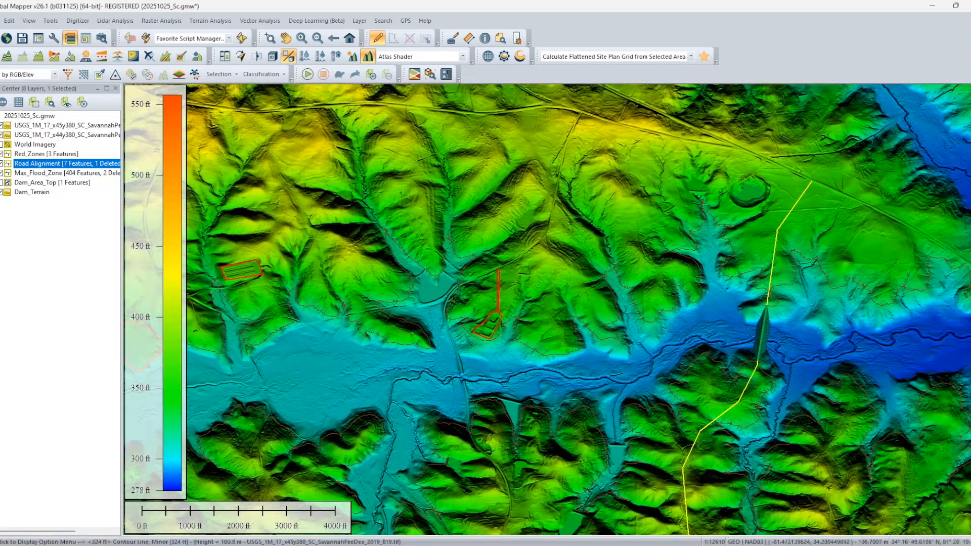
Hide the Dam_Terrain layer and combine all Road Alignment features into one line, using a maximum distance of 0 and ignoring attribute differences.
left_click(3, 193)
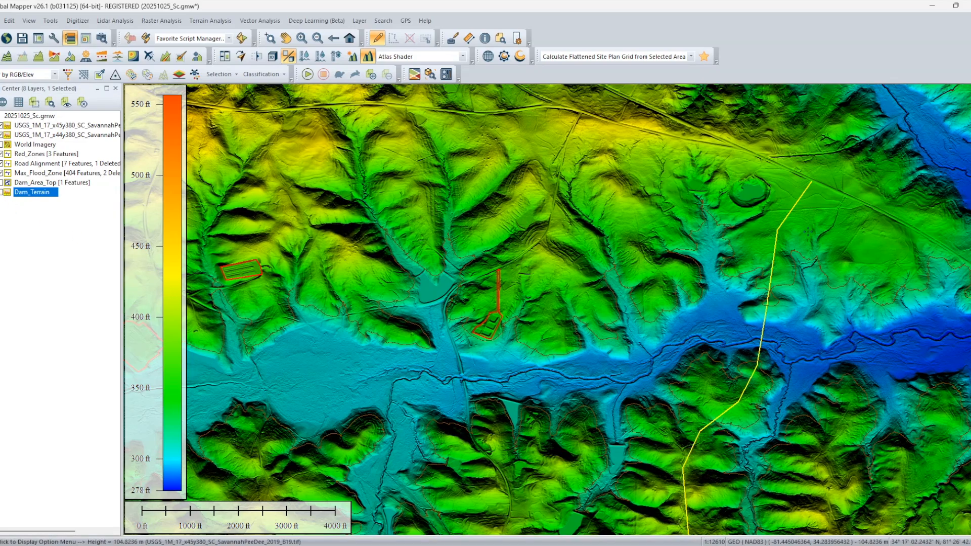
left_click(762, 332)
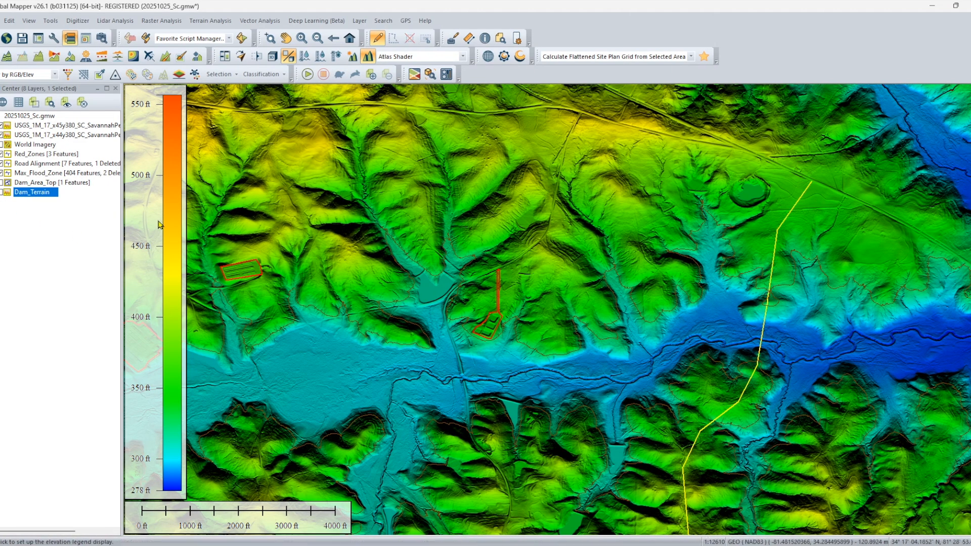
right_click(31, 171)
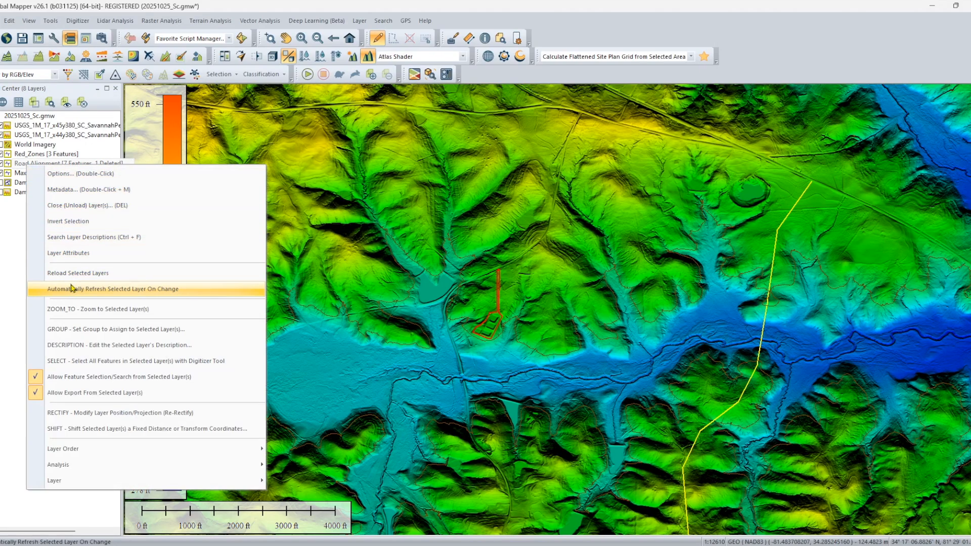
left_click(129, 361)
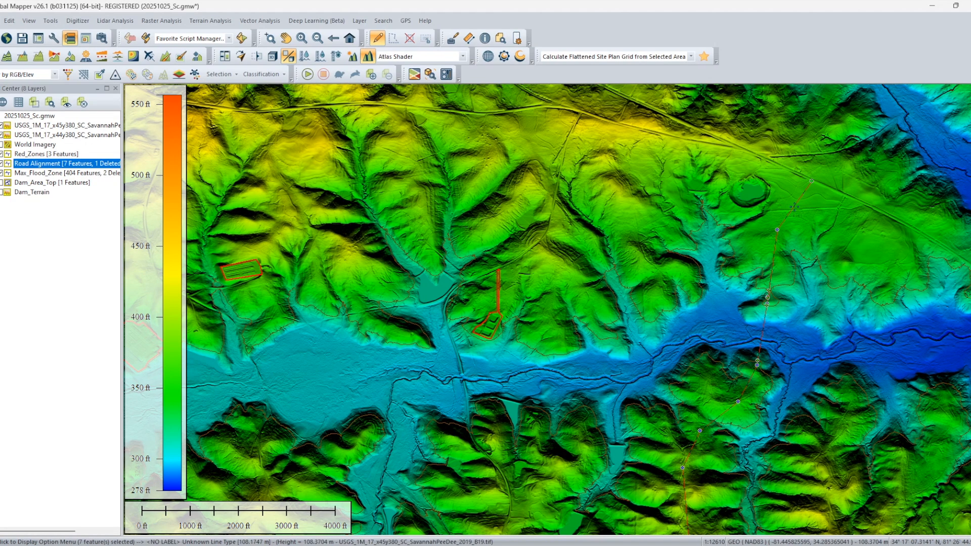
right_click(770, 207)
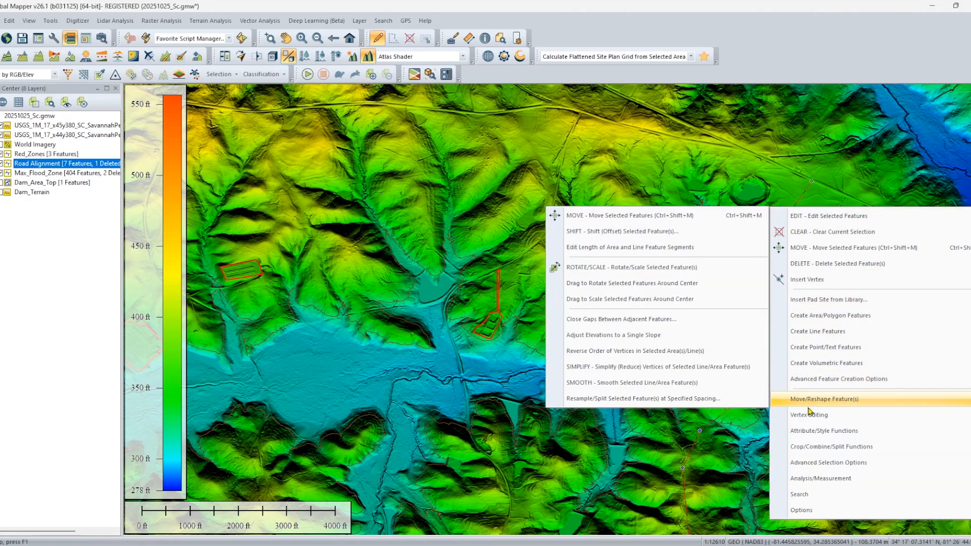
mouse_move(813, 447)
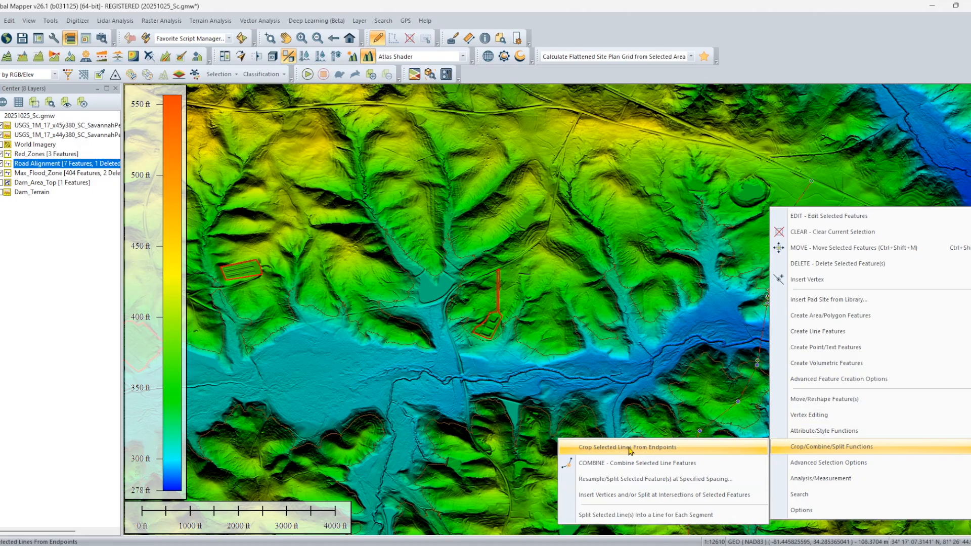
left_click(678, 463)
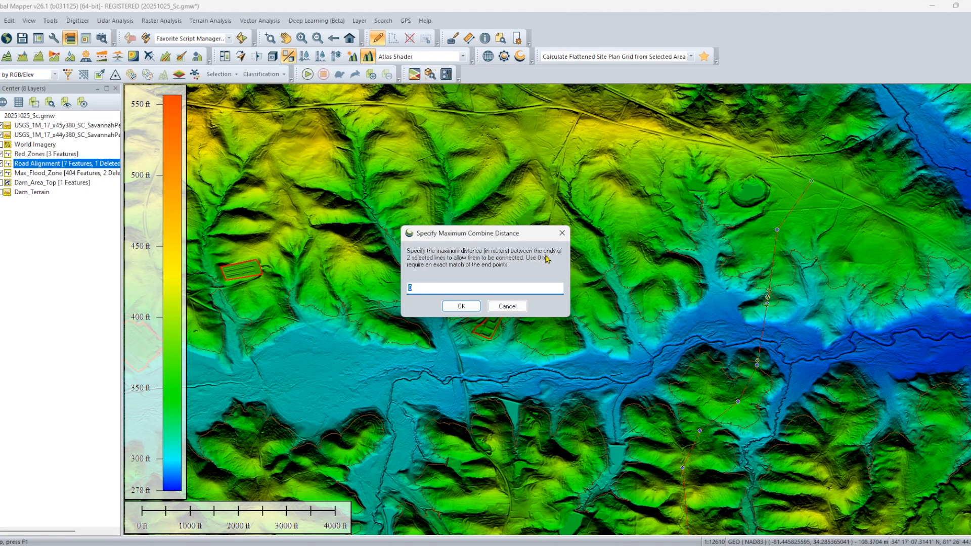
left_click(461, 306)
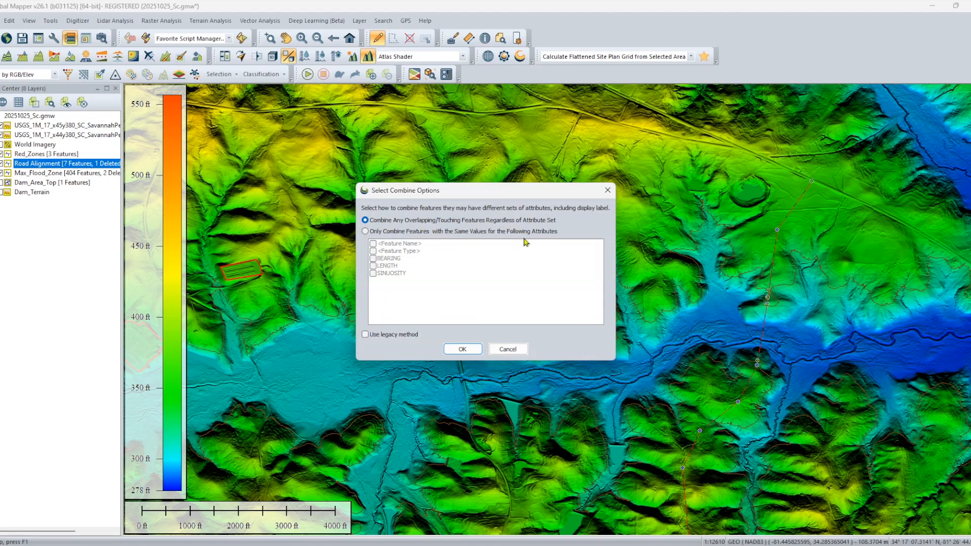
left_click(465, 348)
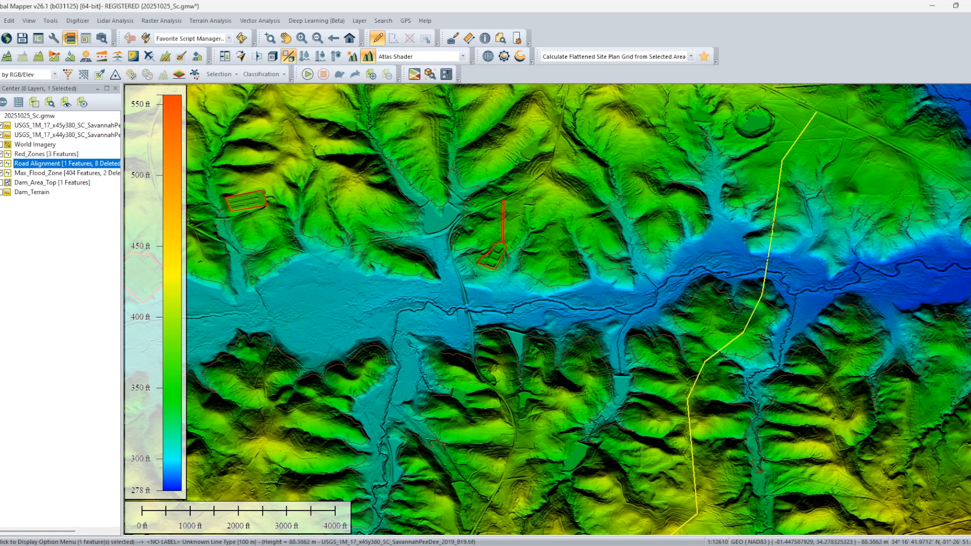
Generate a path profile along the combined road alignment line.
right_click(767, 261)
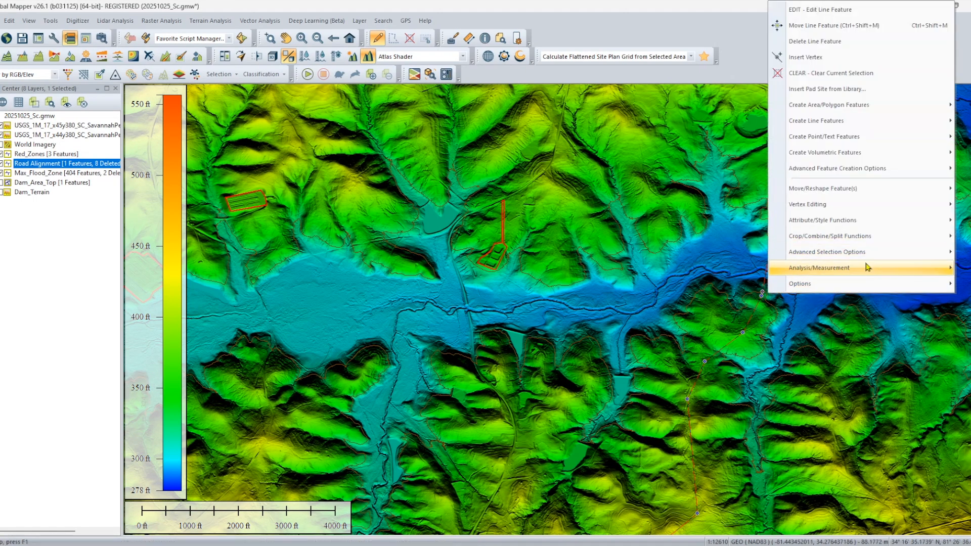
mouse_move(868, 267)
left_click(632, 267)
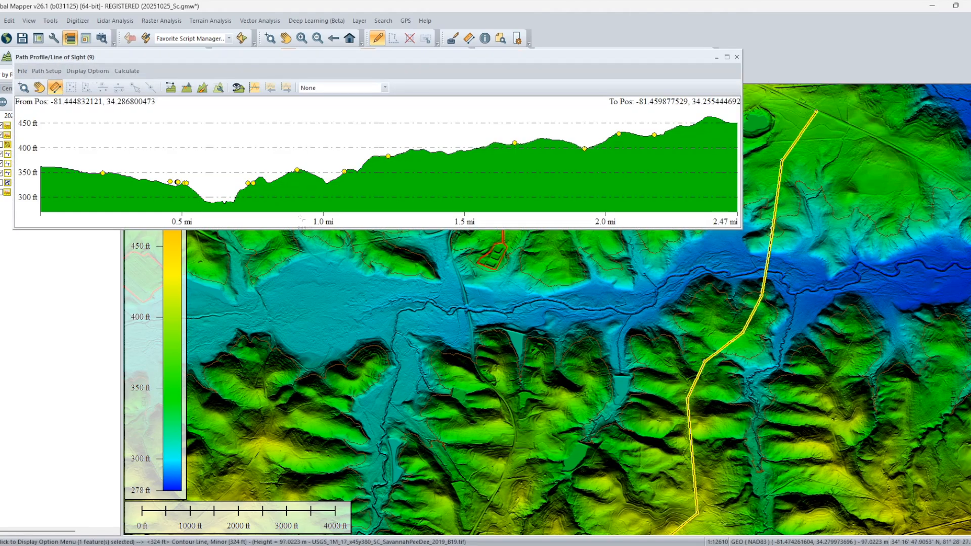
Sample the profile elevations at a fixed distance interval of 30 feet and include the dam by showing the Dam_Terrain layer again.
left_click(46, 71)
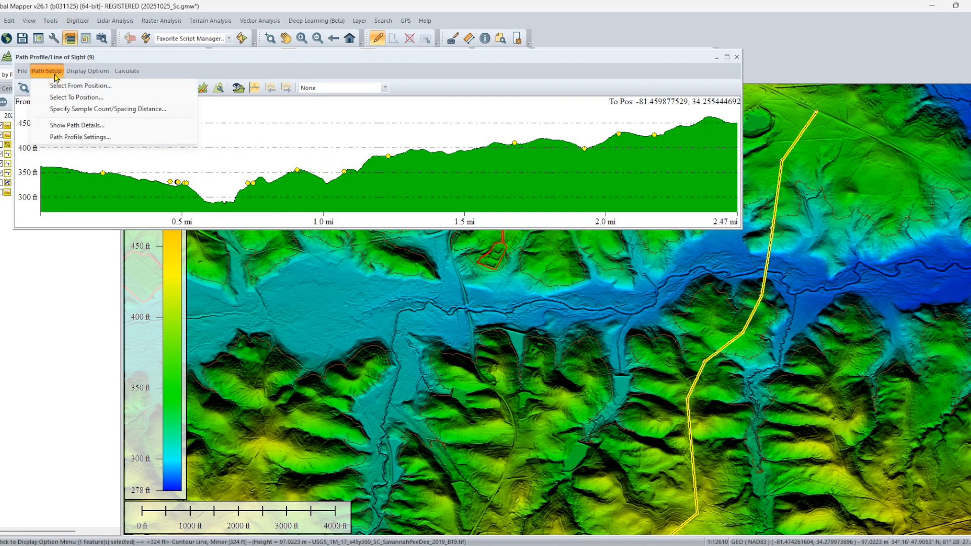
left_click(80, 137)
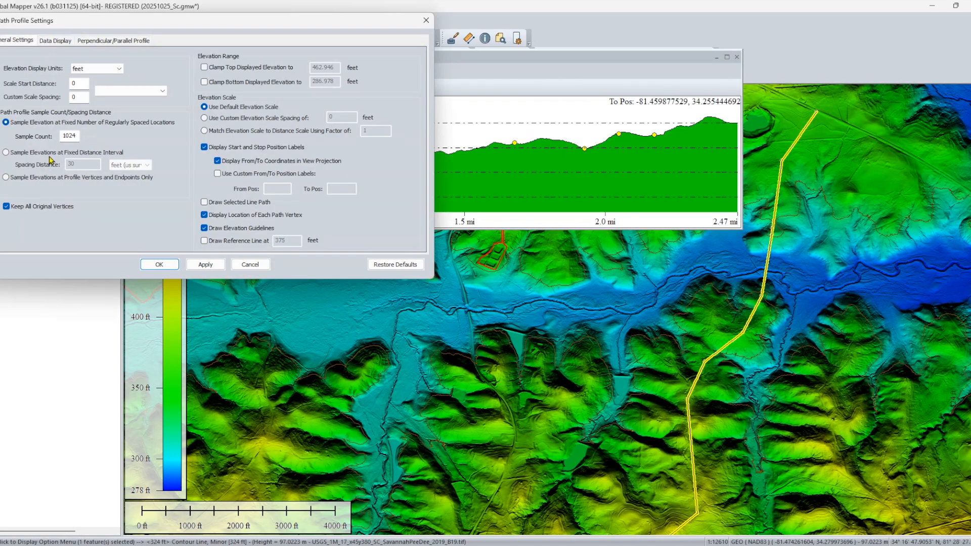
left_click(29, 153)
double_click(86, 165)
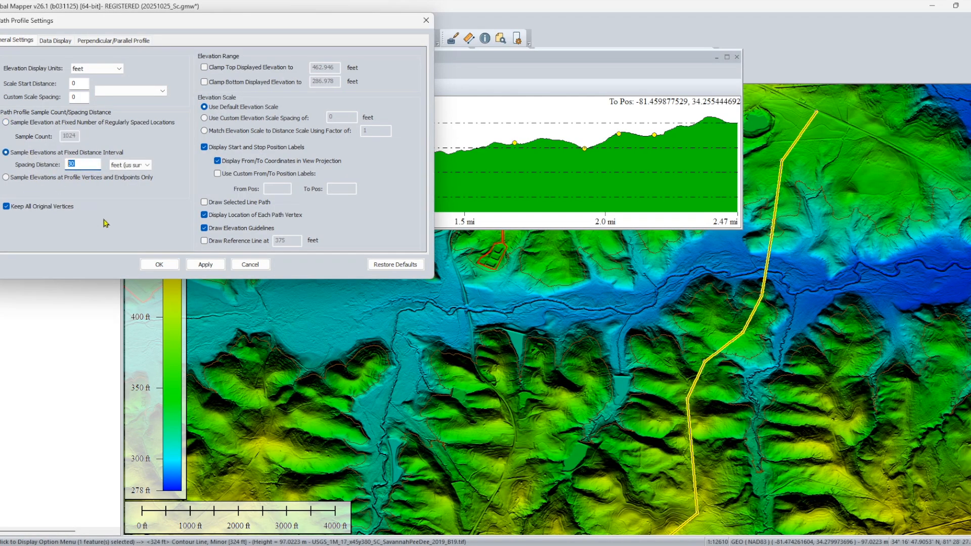
left_click(205, 264)
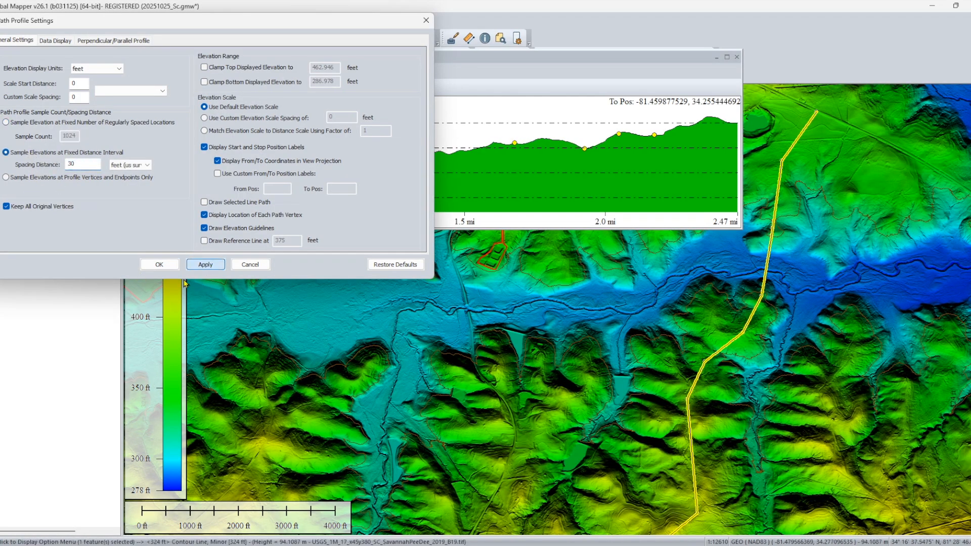
left_click(160, 264)
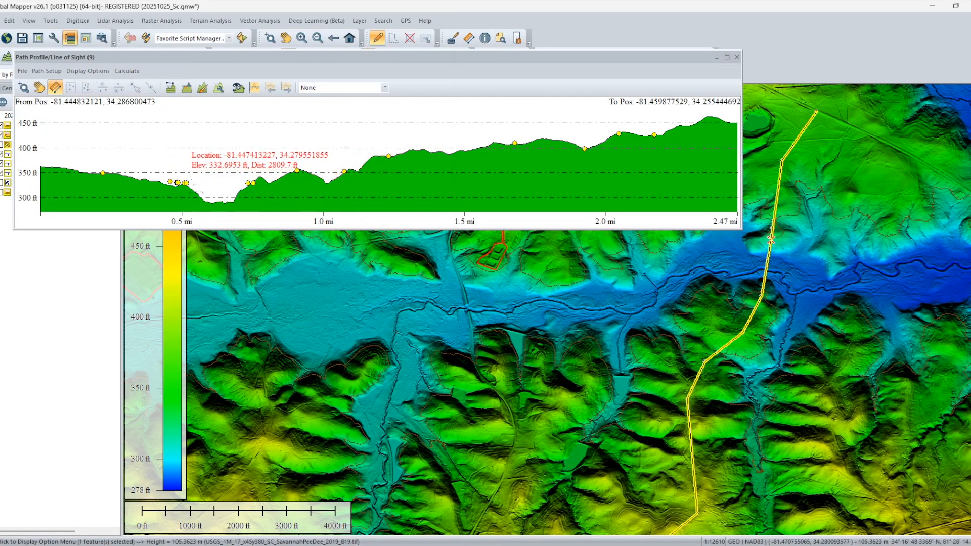
left_click(1, 193)
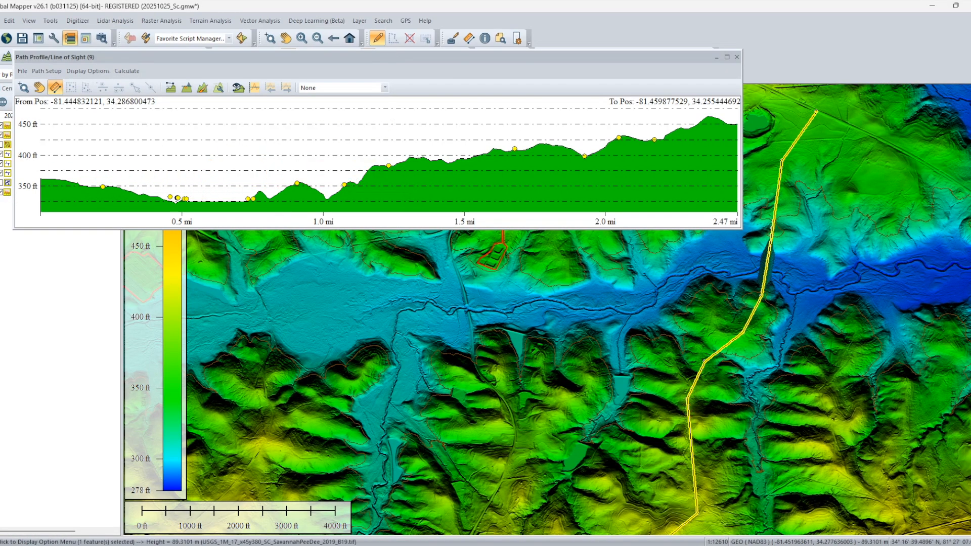
scroll(771, 261, "up", 2)
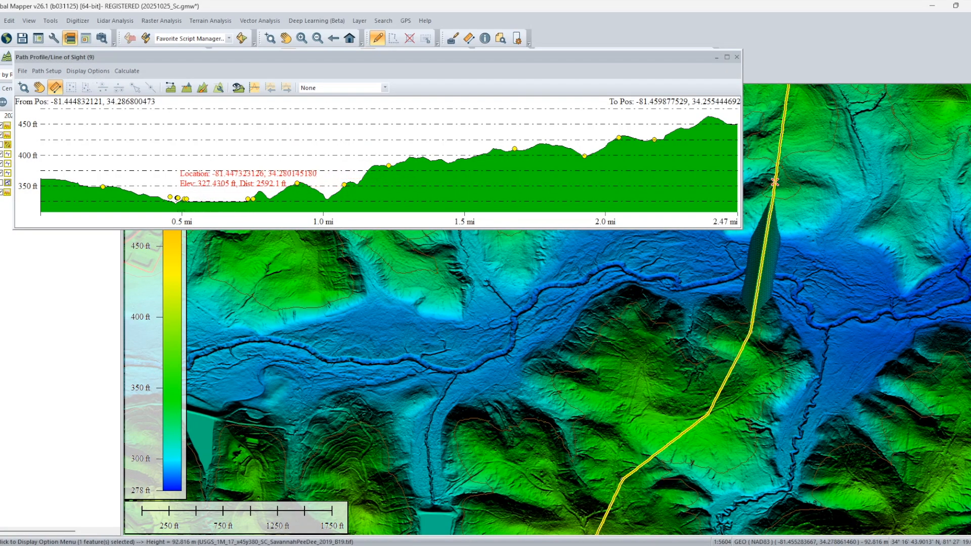
left_click(22, 71)
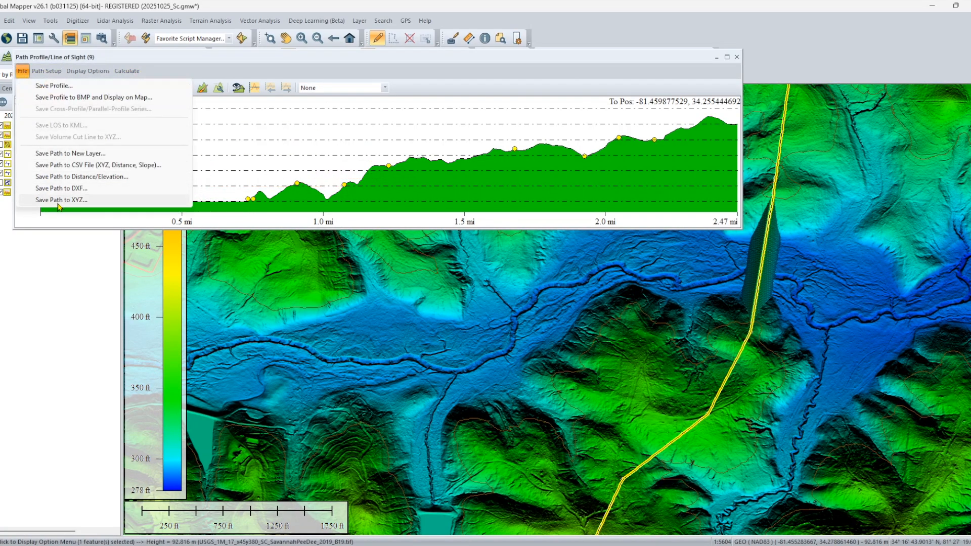
left_click(62, 200)
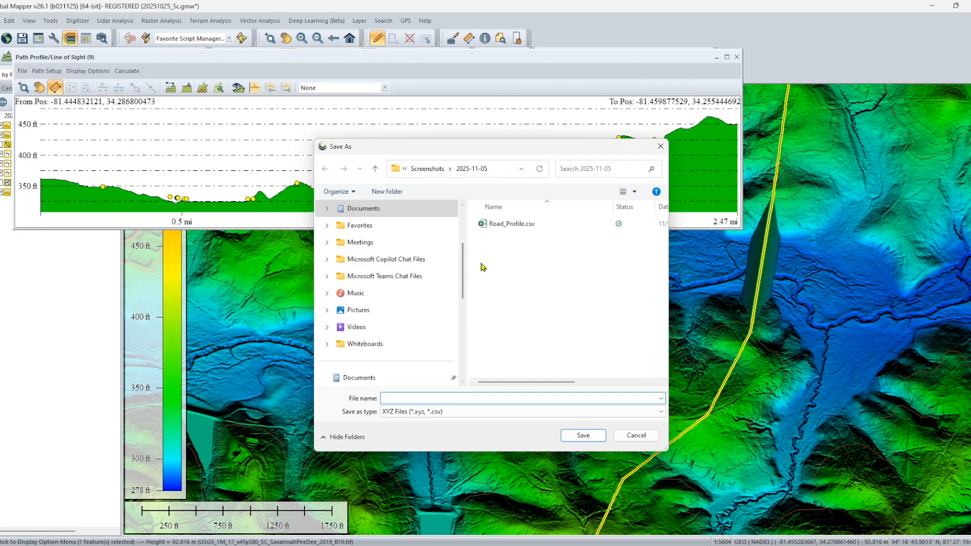
left_click(509, 226)
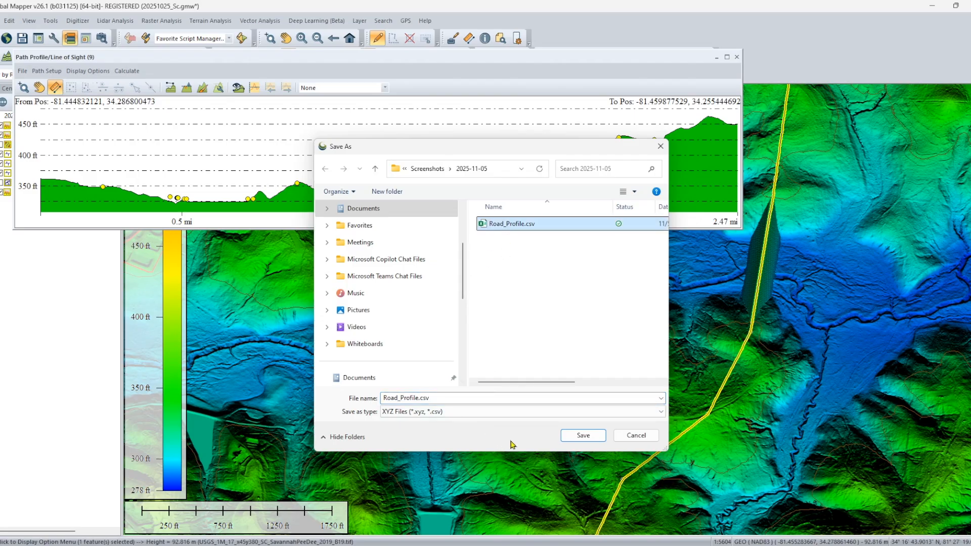
left_click(637, 435)
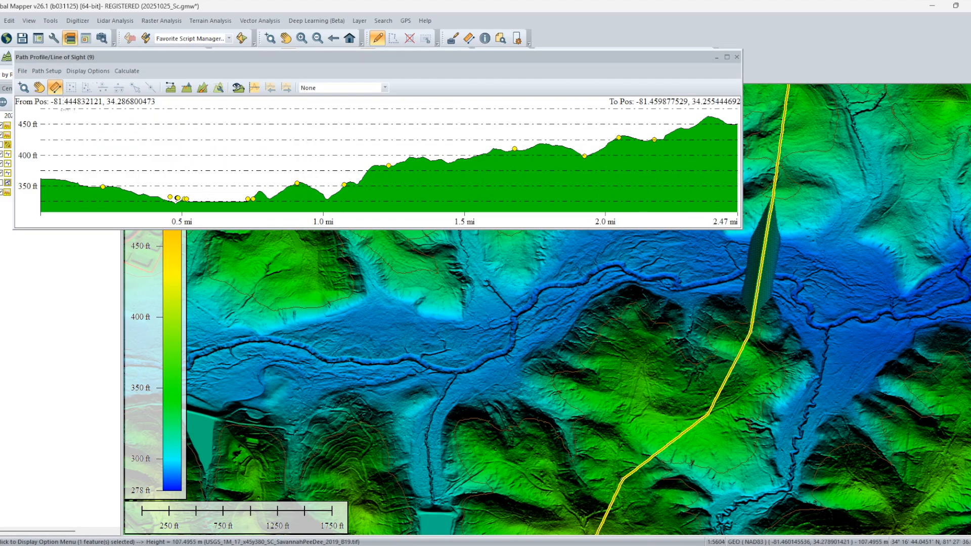
Export the profile path to XYZ as Road_Profile.csv, replacing the existing file, and close the path profile window.
left_click(22, 71)
left_click(67, 201)
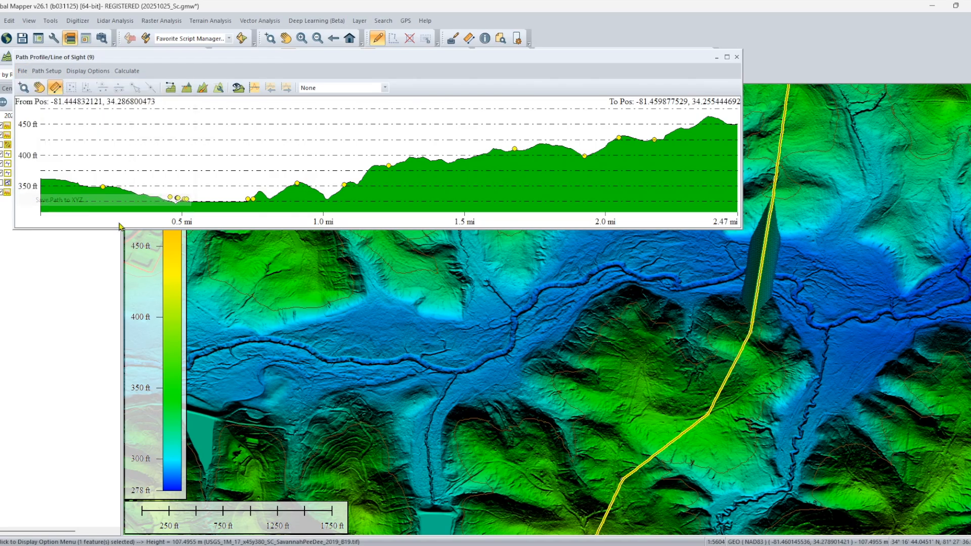
left_click(504, 228)
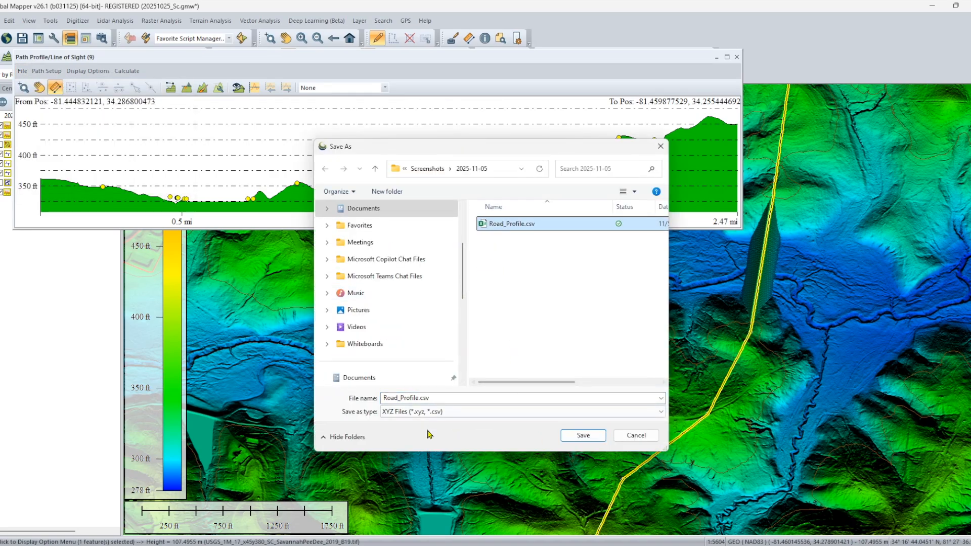
left_click(589, 436)
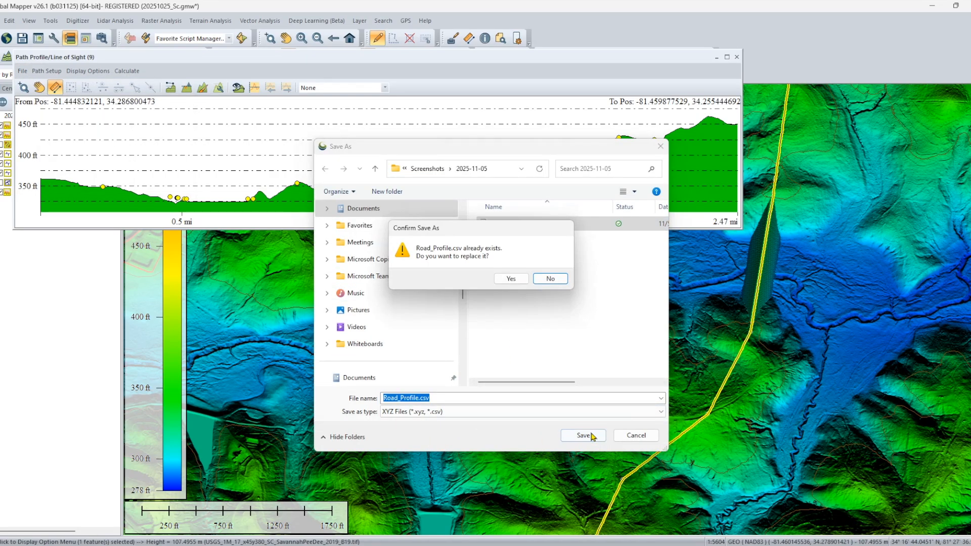
left_click(511, 278)
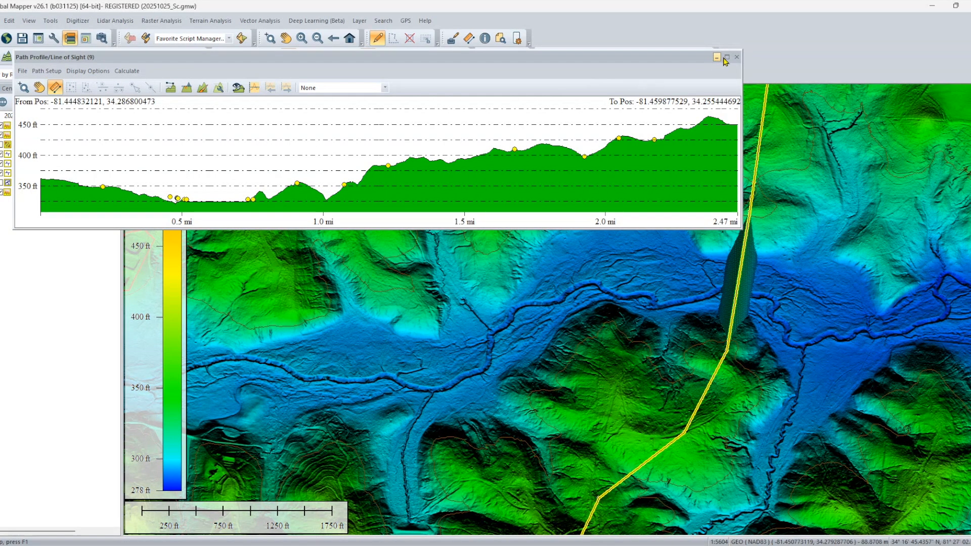
left_click(737, 58)
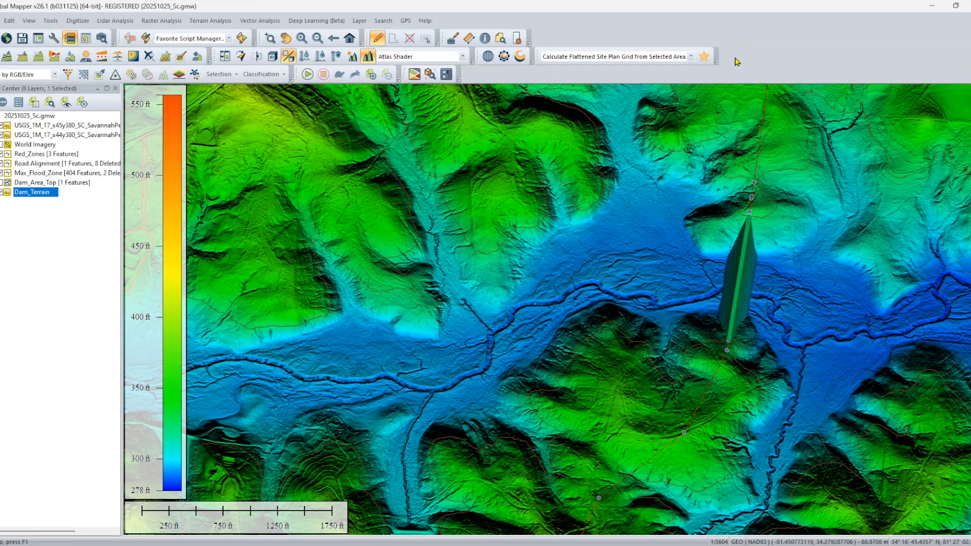
Open Road_Profile.csv from the Road folder in Excel and start recording a macro named Macro1, stored in this workbook.
left_click(676, 545)
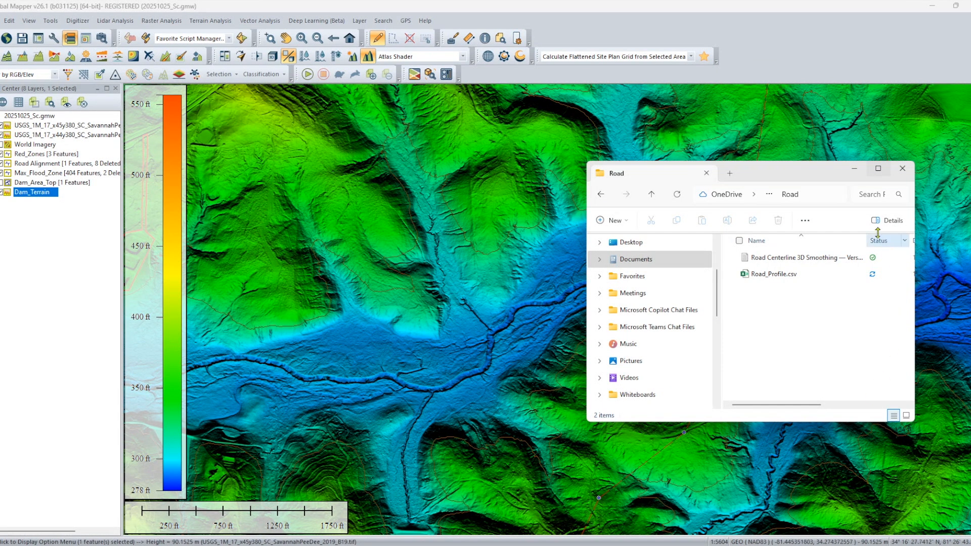
left_click(763, 277)
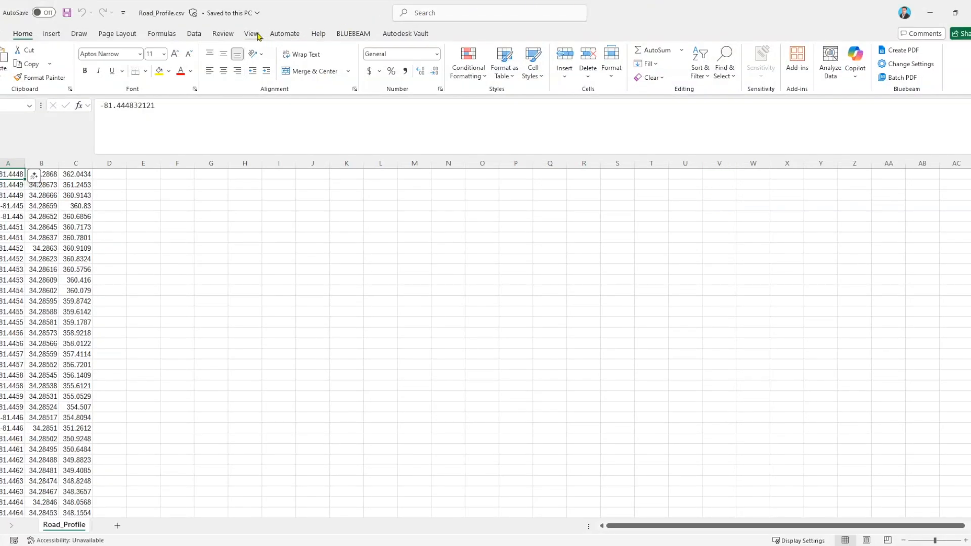
left_click(252, 33)
left_click(746, 75)
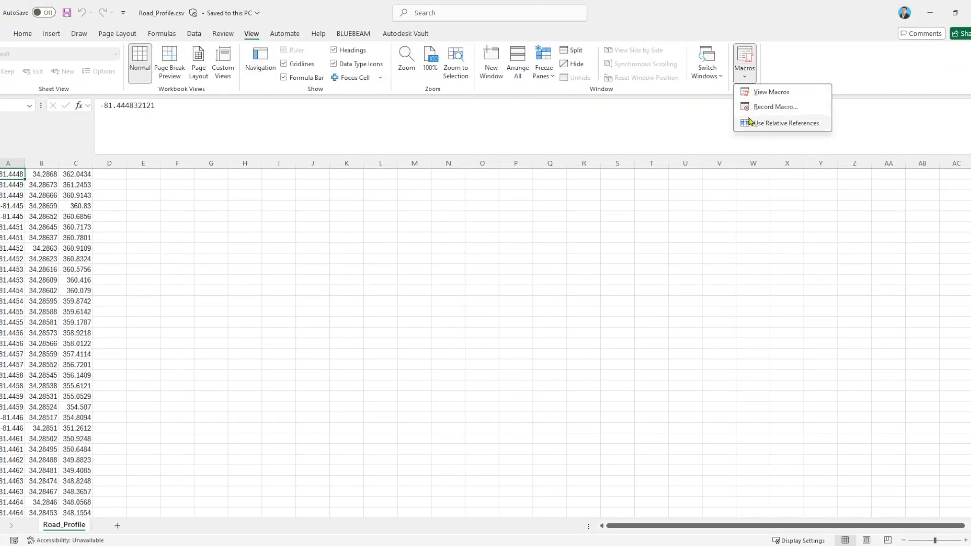
left_click(767, 107)
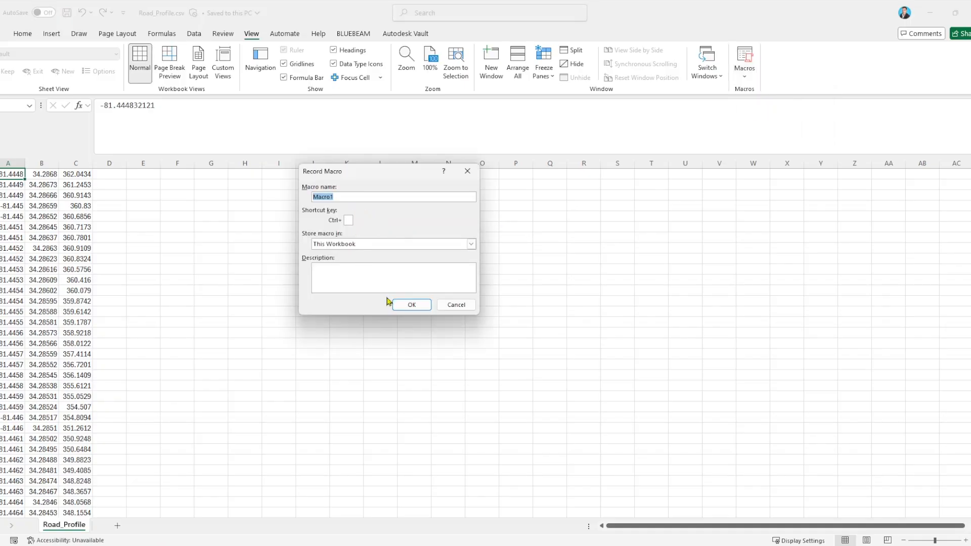
left_click(410, 307)
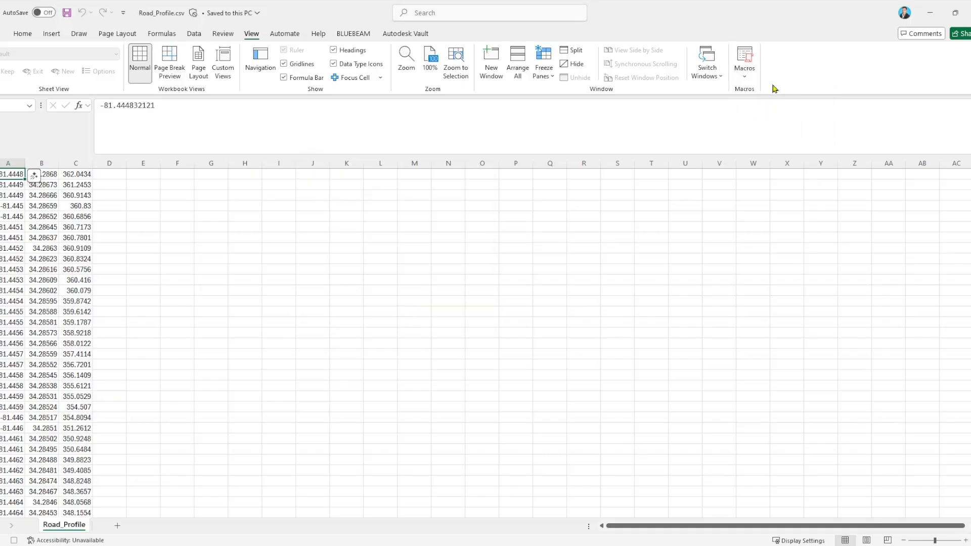
Stop recording Macro1 and open its code for editing in the VBA editor.
left_click(745, 75)
left_click(753, 106)
left_click(750, 81)
left_click(765, 92)
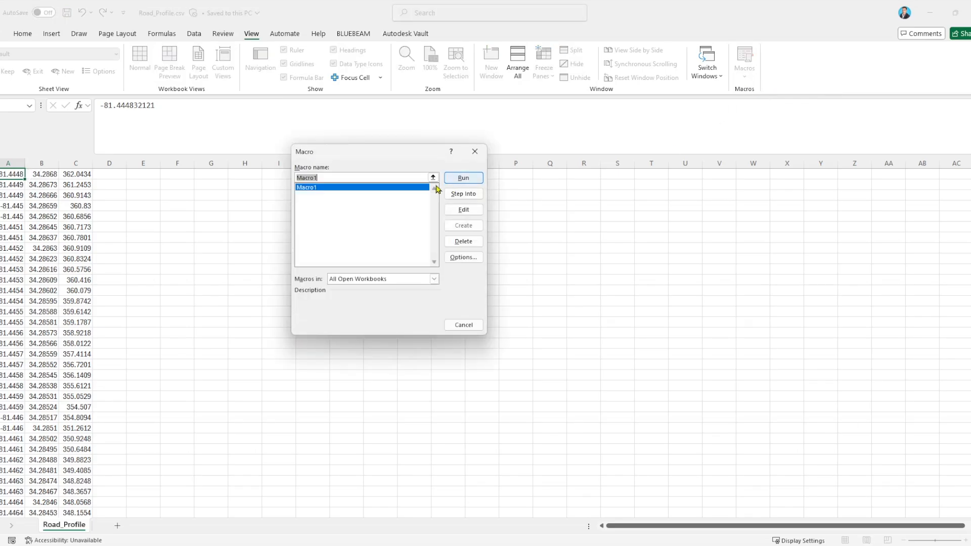
left_click(463, 209)
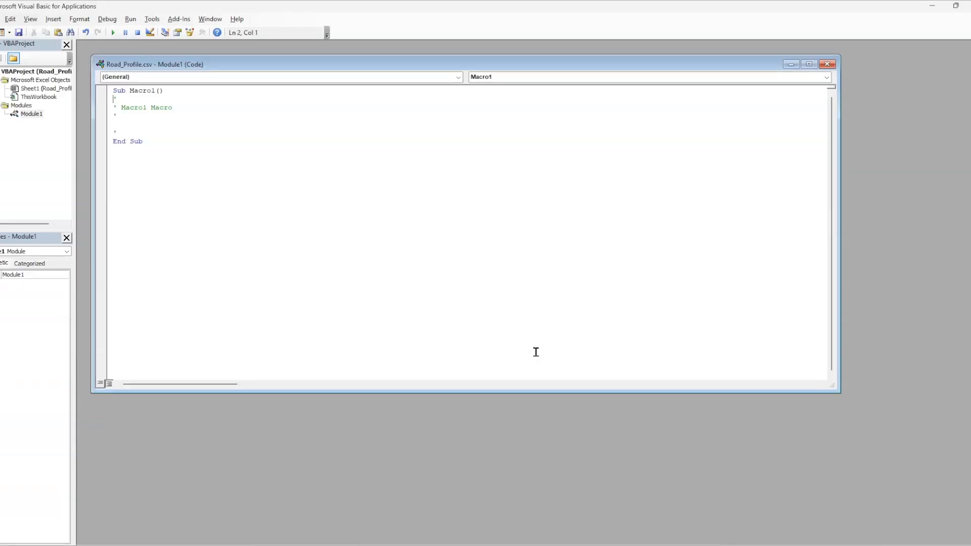
Copy all code from the Road Centerline 3D Smoothing text file in the Road folder and replace the Macro1 code with it.
key("alt+Tab")
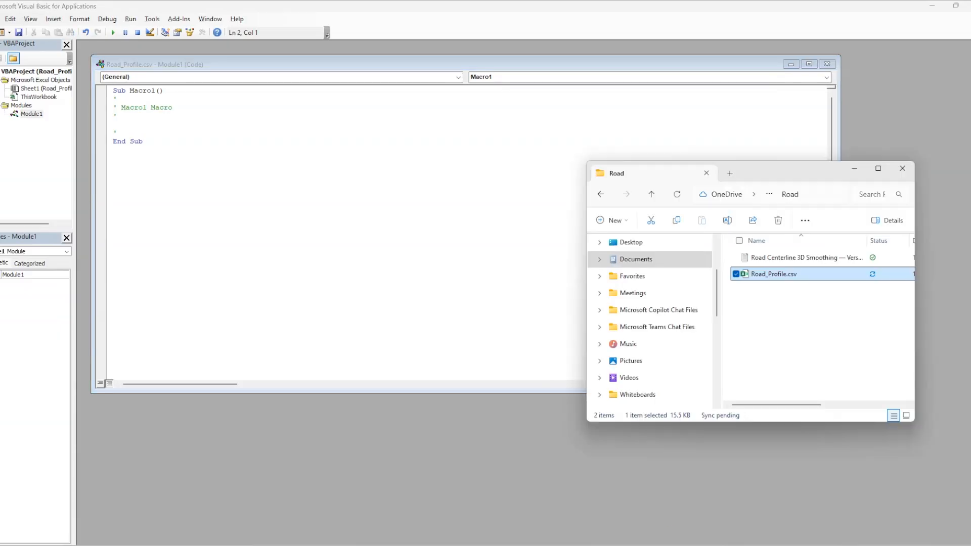
left_click(772, 257)
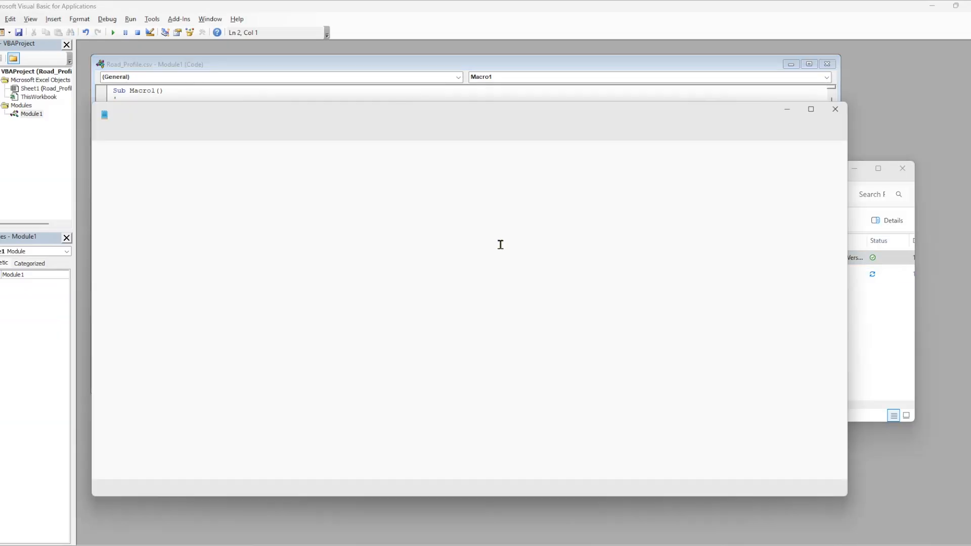
key("ctrl+a")
right_click(180, 249)
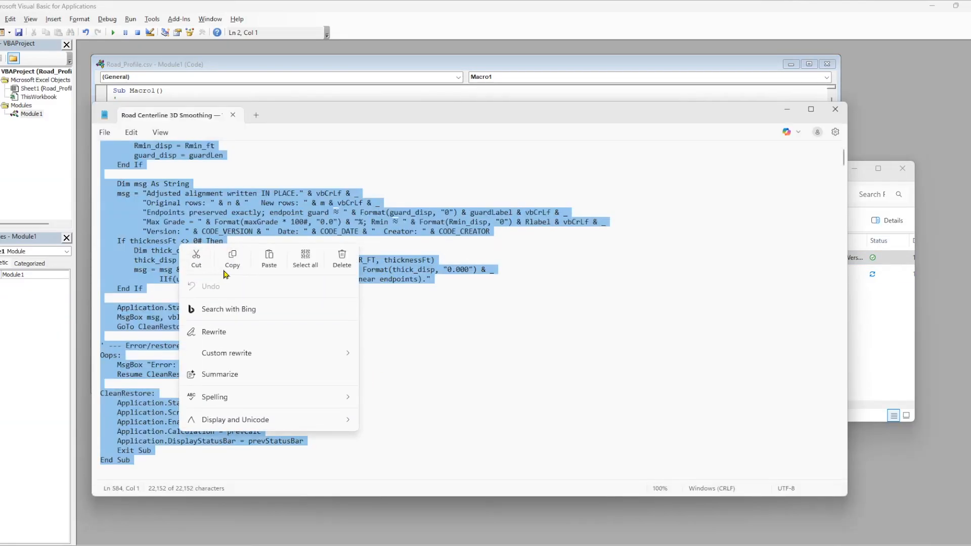
left_click(246, 265)
left_click(229, 67)
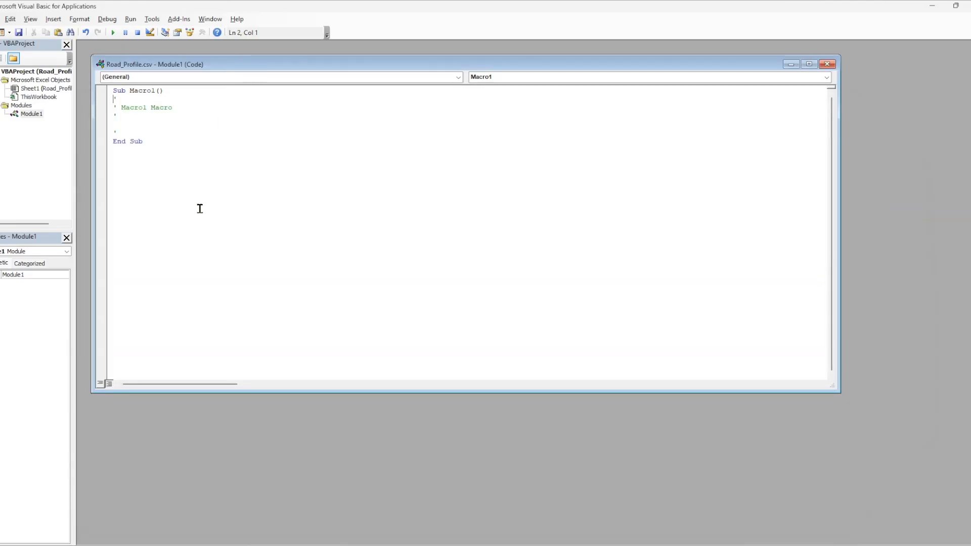
key("ctrl+a")
key("ctrl+v")
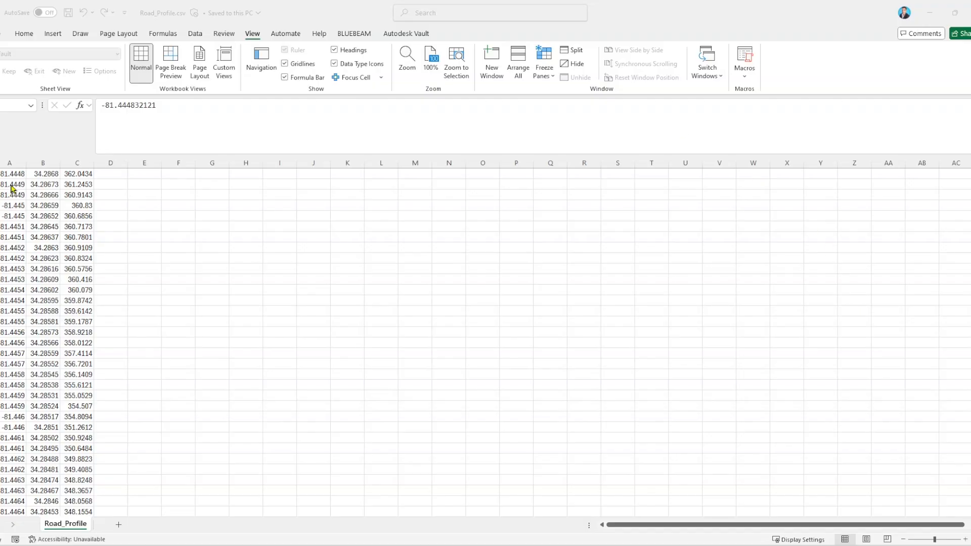
Run the Smooth3DAlignment_VehicleAware_InPlace macro with ft units, 50 mph design speed, 0.06 superelevation rate and 0.14 side friction factor.
left_click(744, 71)
left_click(744, 74)
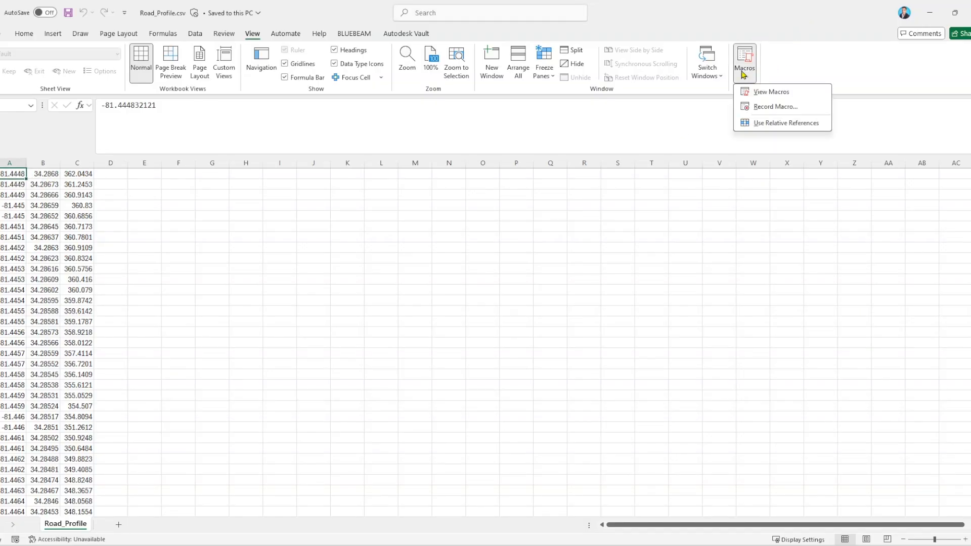
left_click(786, 93)
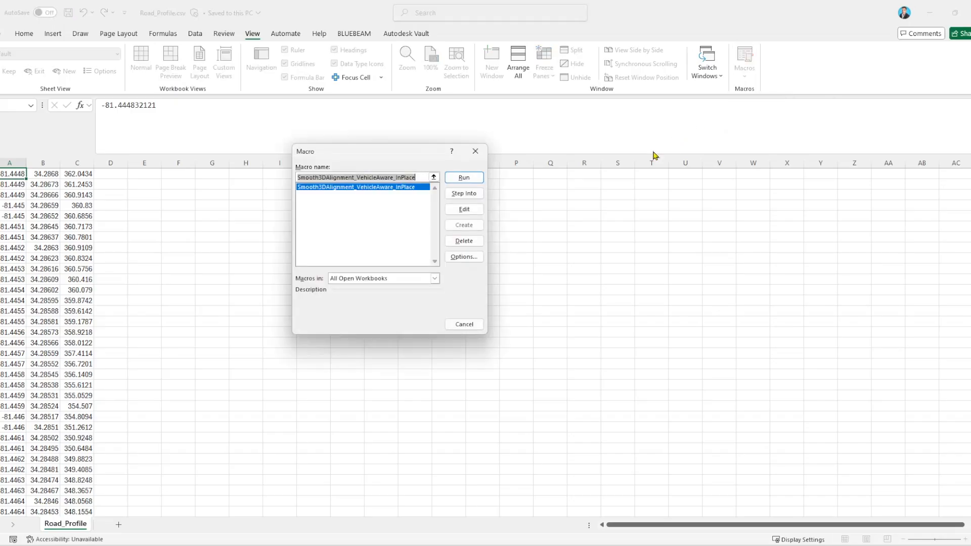
left_click(462, 177)
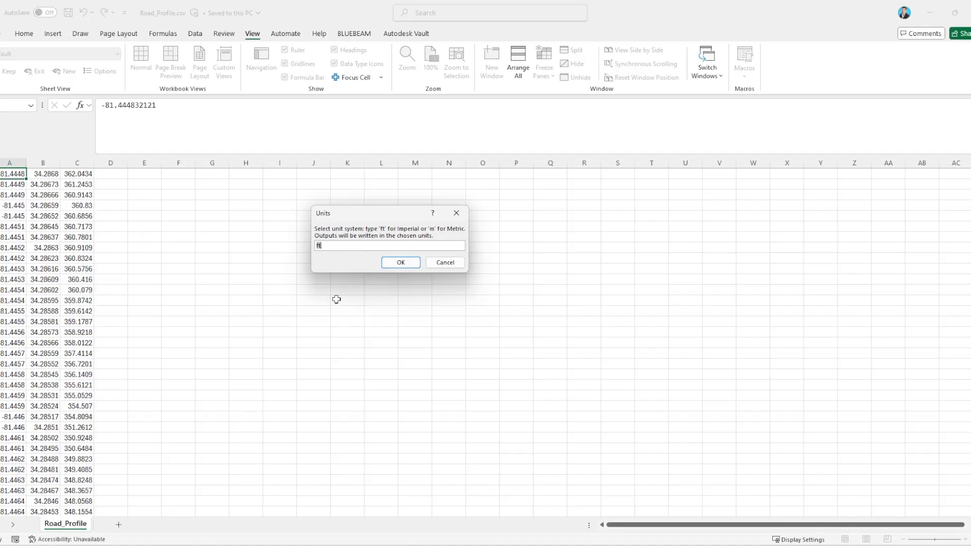
left_click(410, 263)
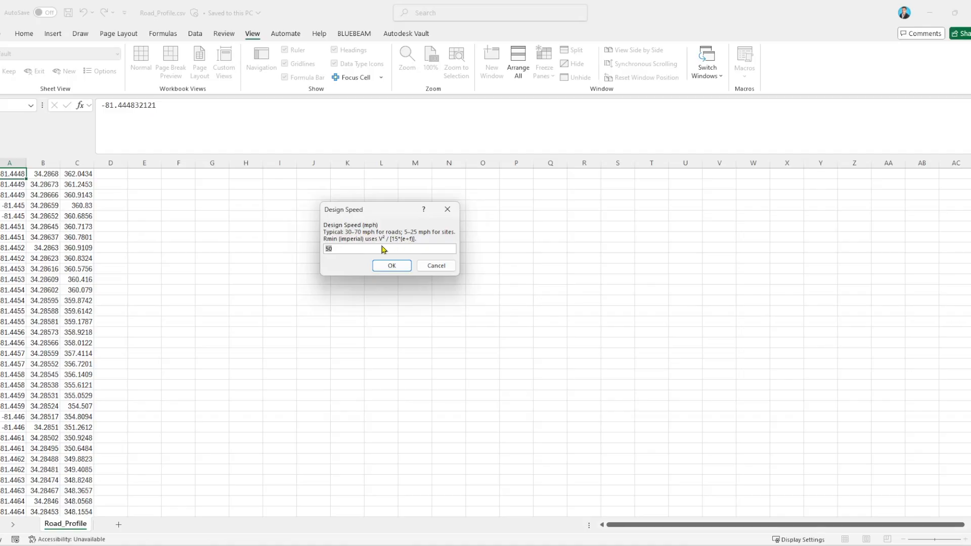
left_click(398, 267)
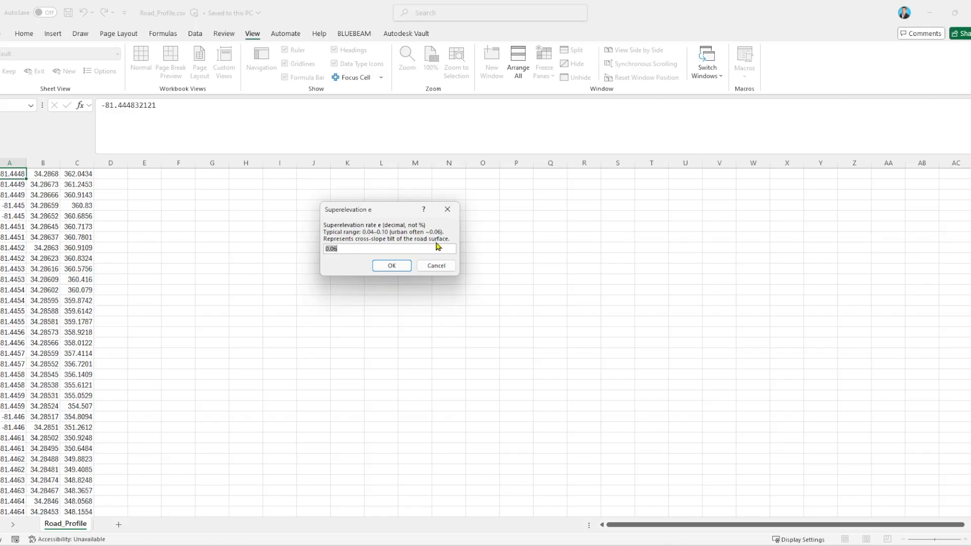
left_click(396, 269)
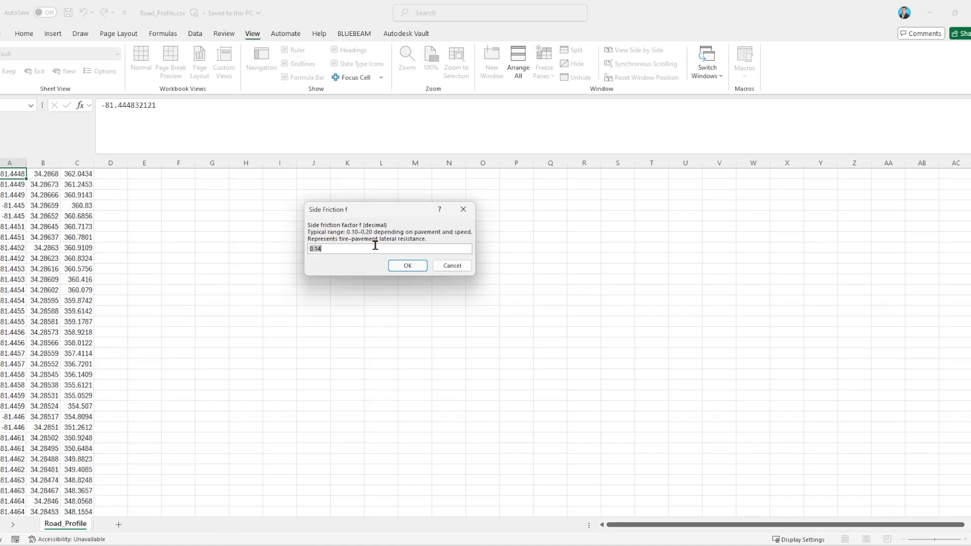
left_click(407, 266)
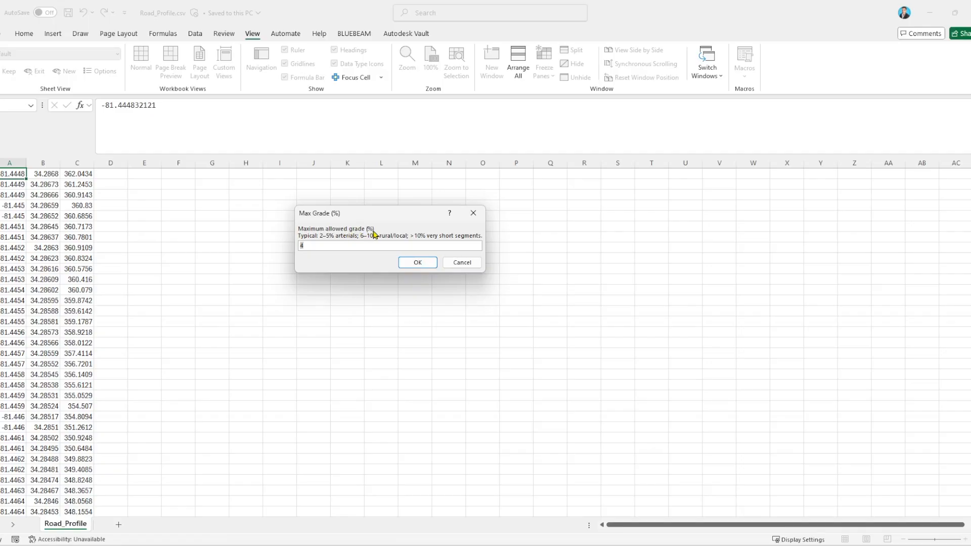
Finish the macro inputs with a 4% maximum grade, 40 ft vehicle length and 2 ft pavement thickness, and dismiss the summary.
left_click(417, 263)
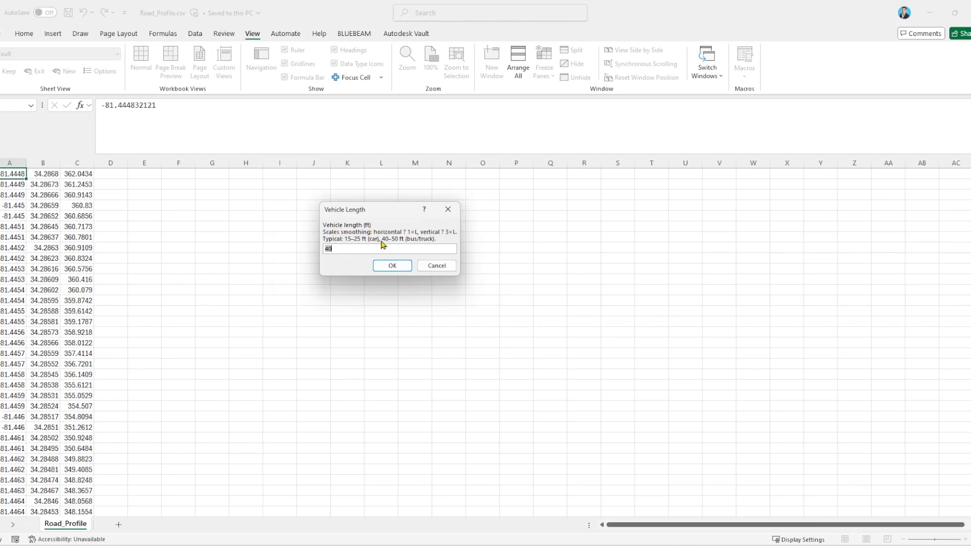
left_click(395, 266)
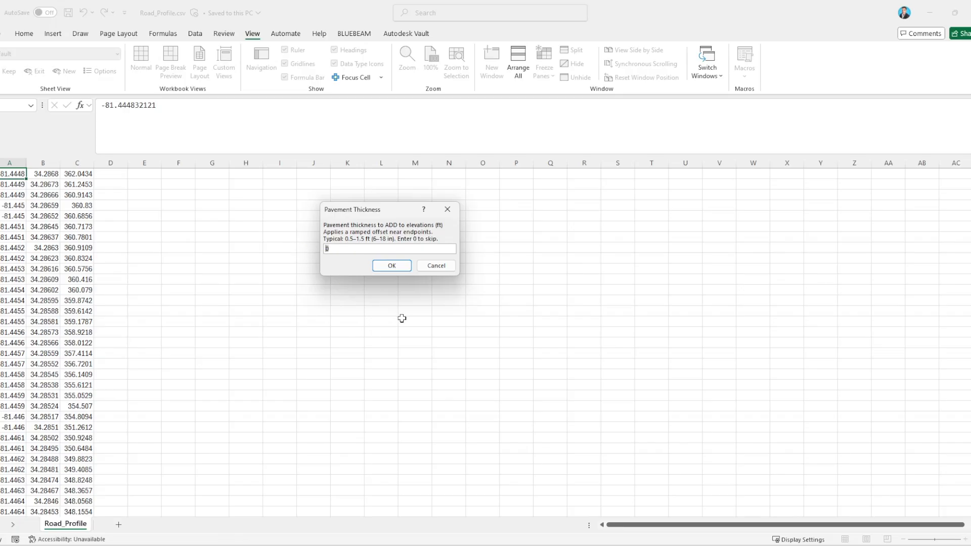
type("2")
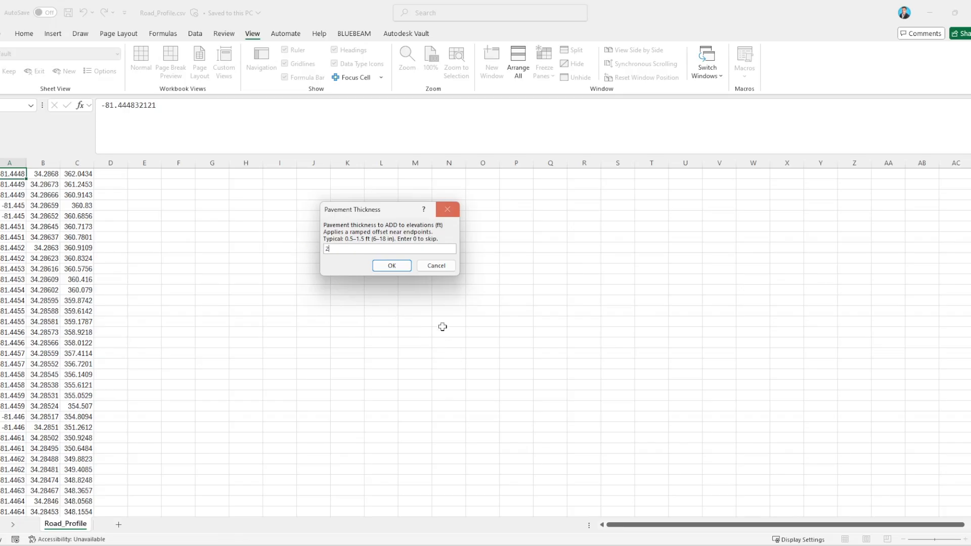
left_click(395, 267)
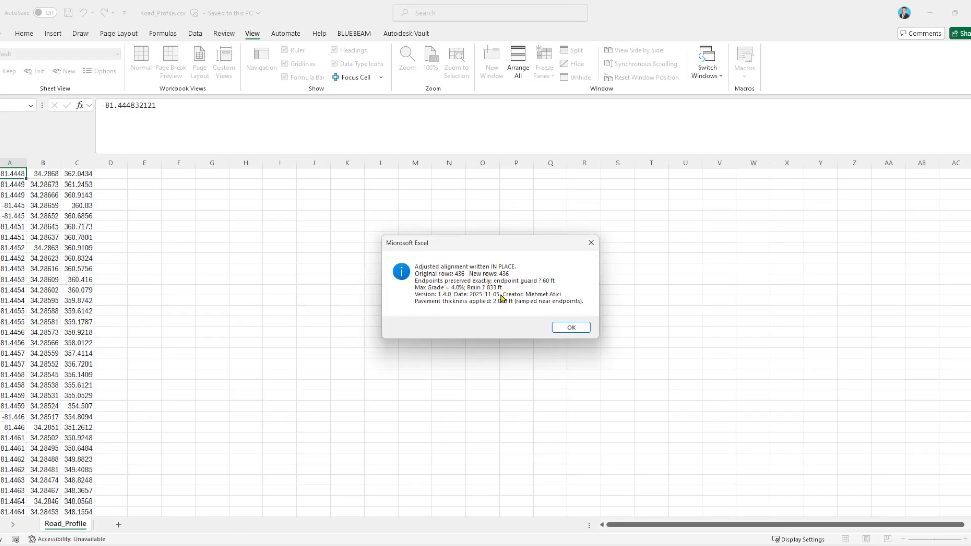
left_click(573, 328)
Save Road_Profile.csv, then close Excel and the smoothing script text file.
key("ctrl+s")
left_click(969, 13)
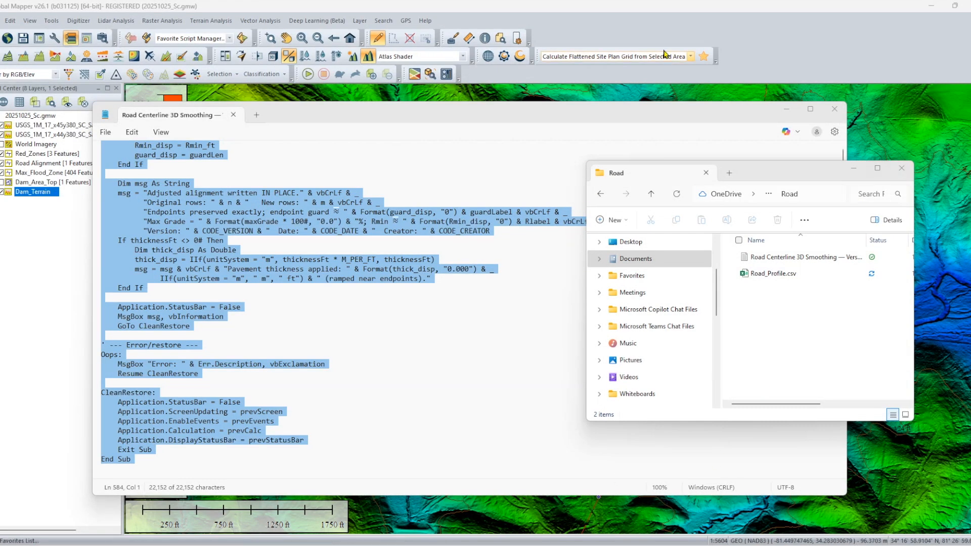
left_click(834, 108)
Import Road_Profile.csv from the Road folder into Global Mapper with default text options, geographic NAD83 projection and elevation units in feet.
left_click(768, 279)
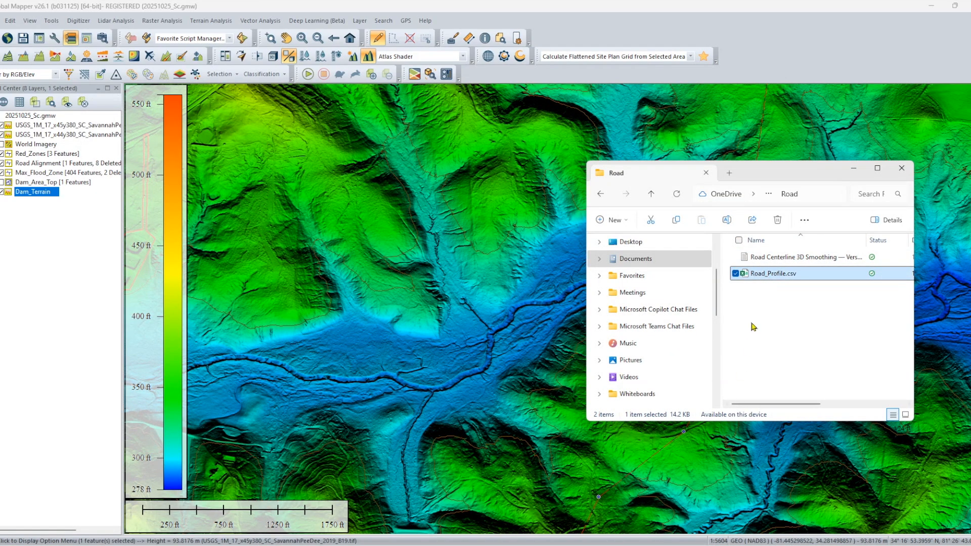
left_click_drag(766, 275, 463, 307)
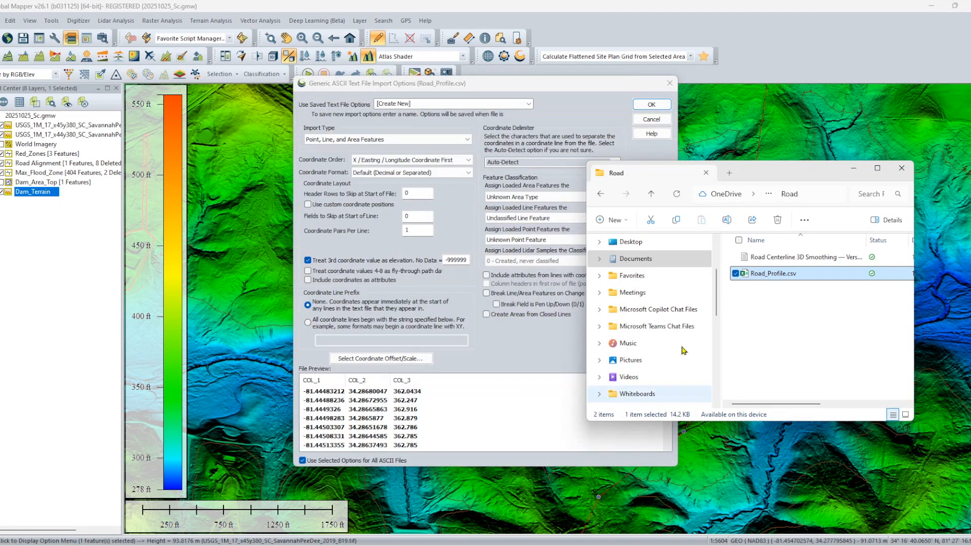
left_click(901, 168)
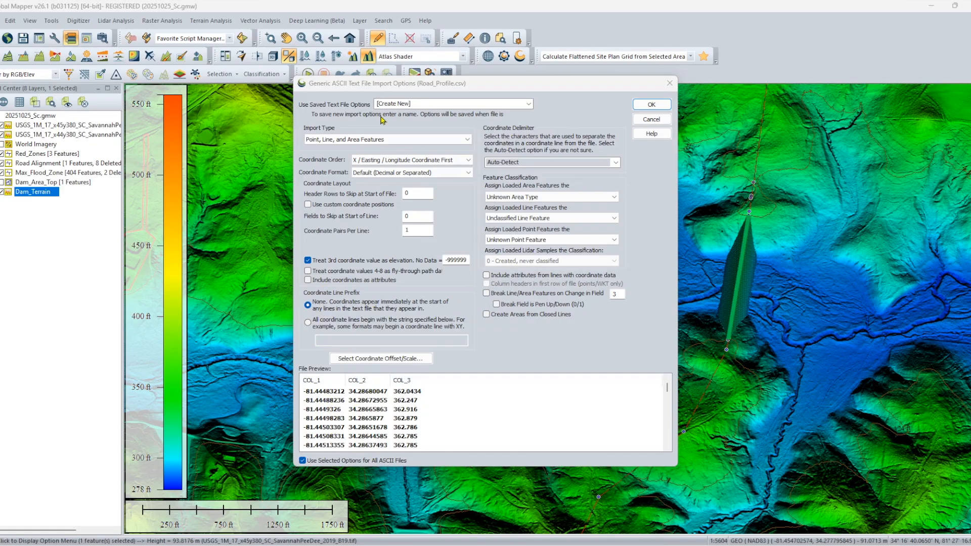
left_click(659, 108)
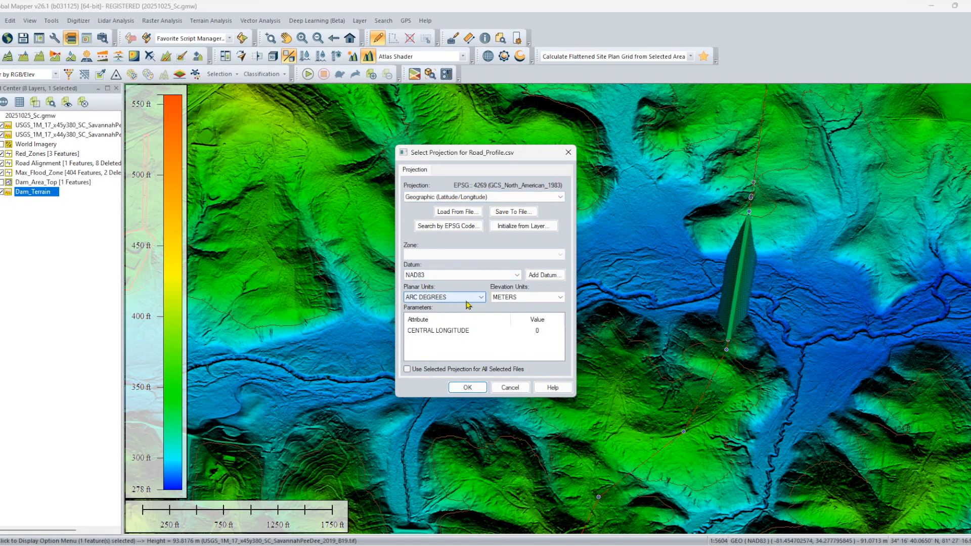
left_click(524, 297)
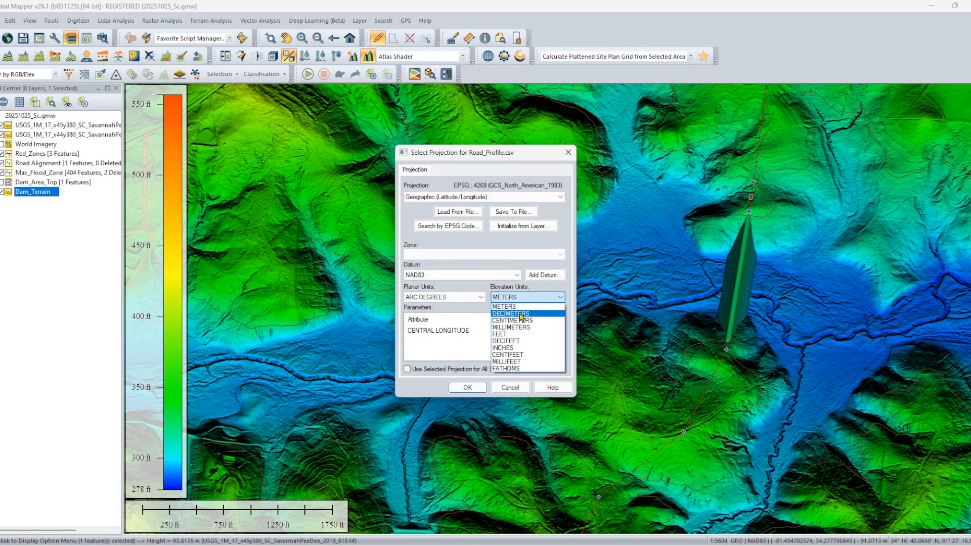
left_click(515, 334)
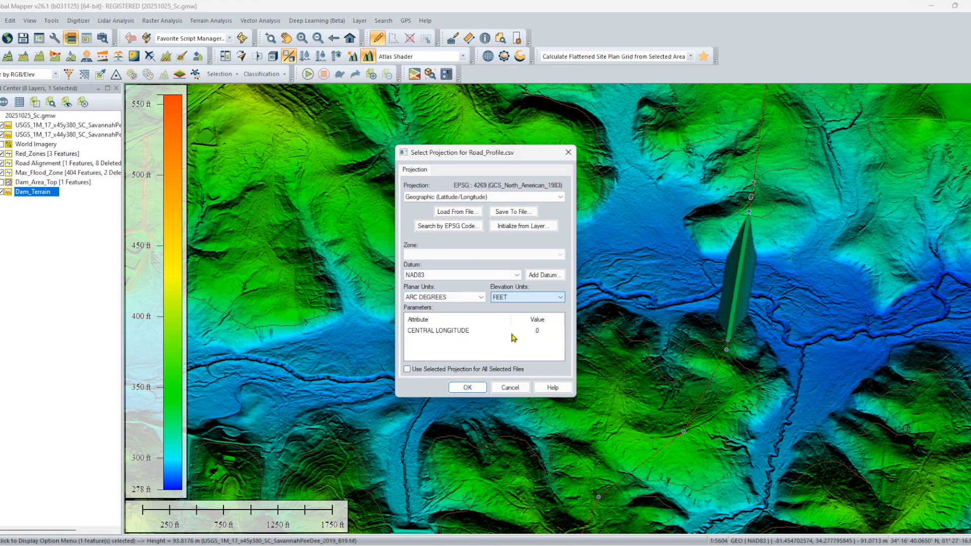
left_click(465, 389)
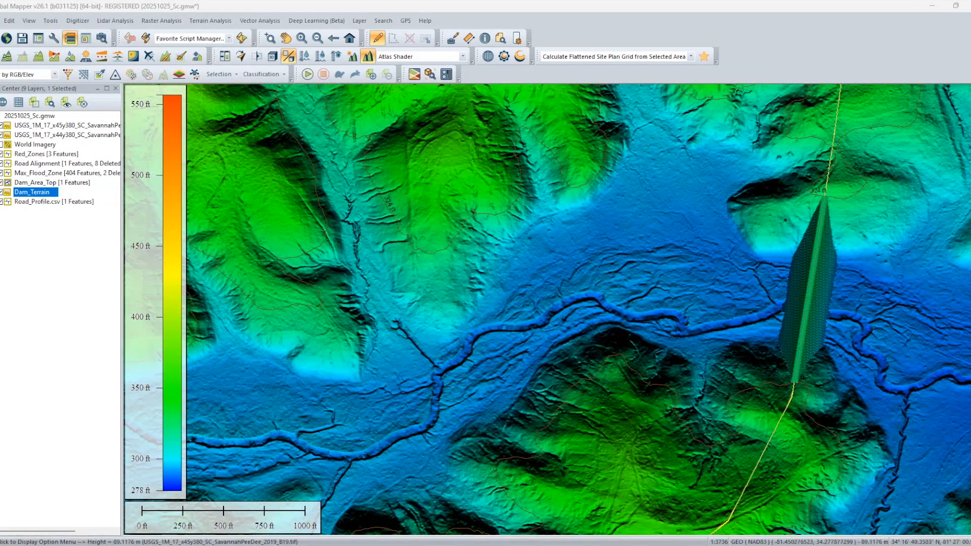
Select the smoothed Road_Profile.csv line at the bend north of the dam and hide the Road Alignment layer.
scroll(736, 323, "down", 1)
left_click_drag(735, 323, 680, 263)
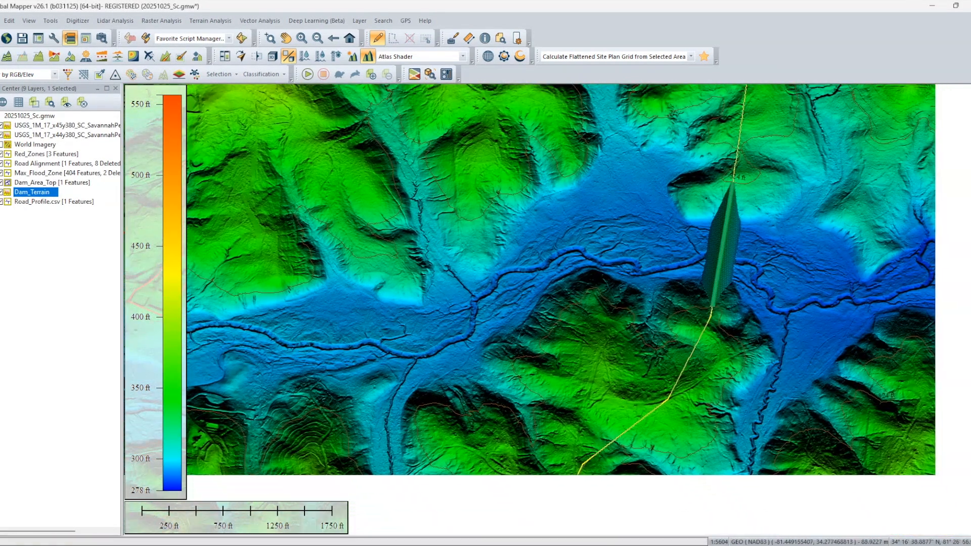
left_click_drag(736, 217, 672, 322)
left_click_drag(701, 244, 667, 404)
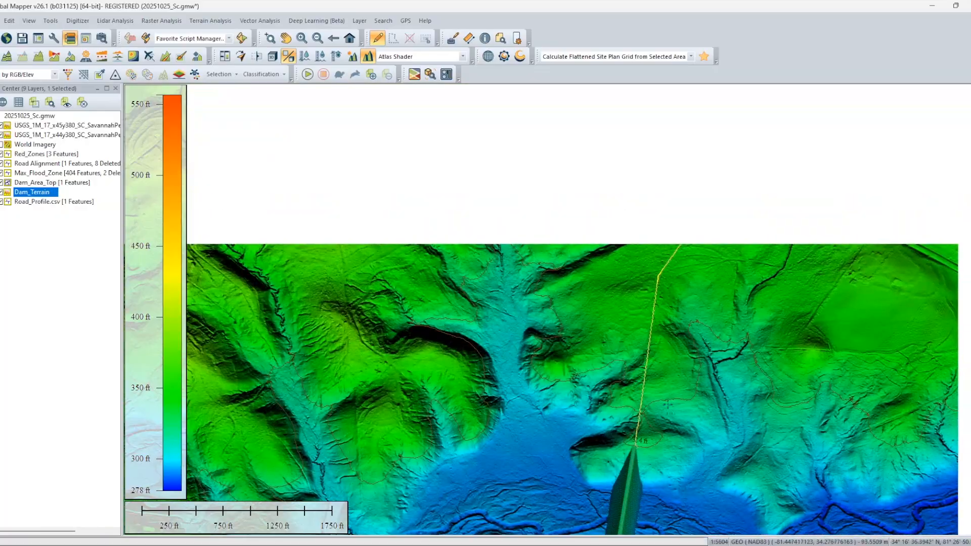
scroll(667, 404, "up", 6)
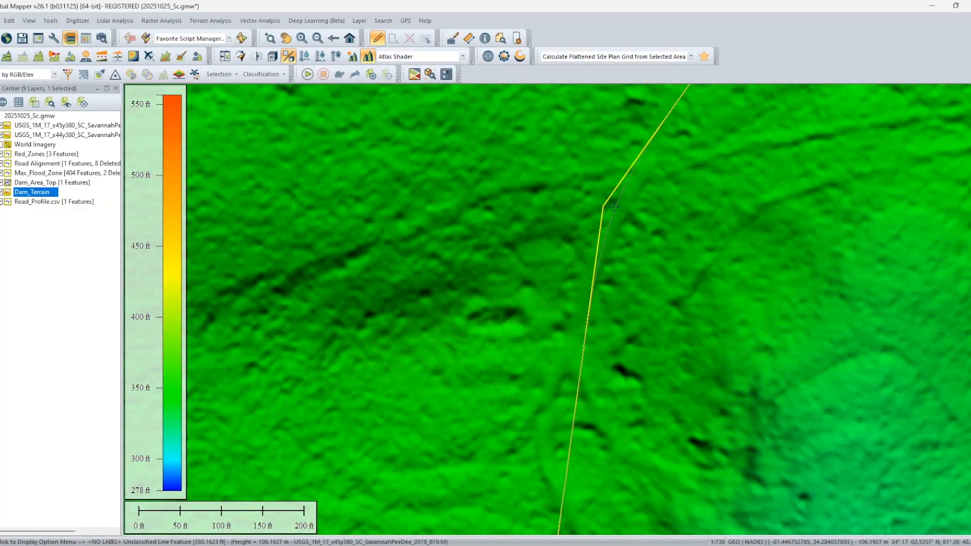
left_click(614, 208)
left_click(620, 208)
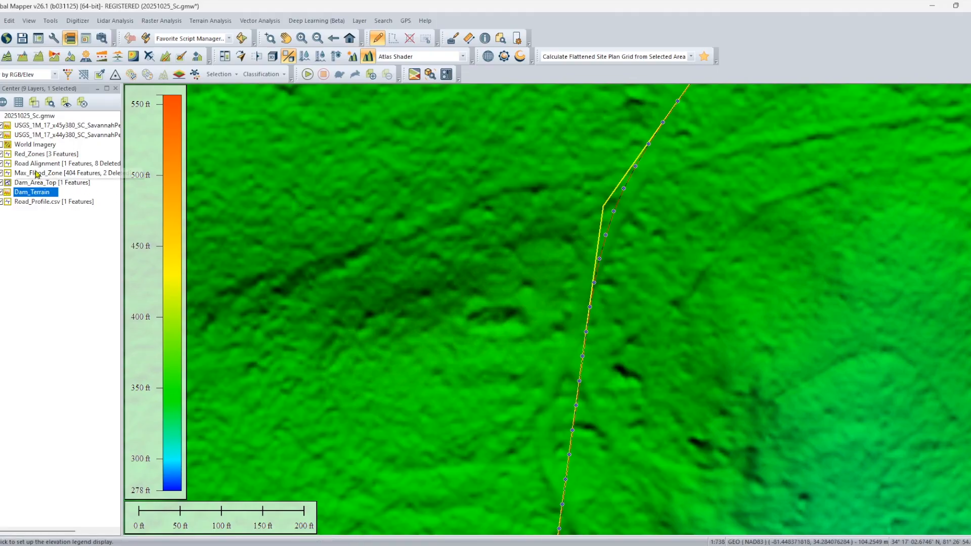
left_click(2, 163)
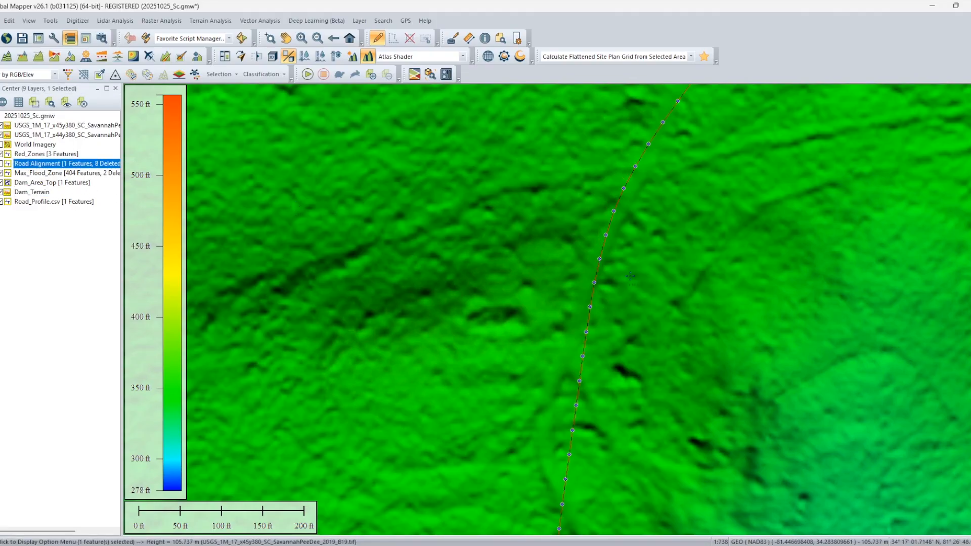
Create a rectangular buffer area 15 US survey feet on both sides of the smoothed road line in a new Road_Surface layer.
scroll(631, 275, "down", 5)
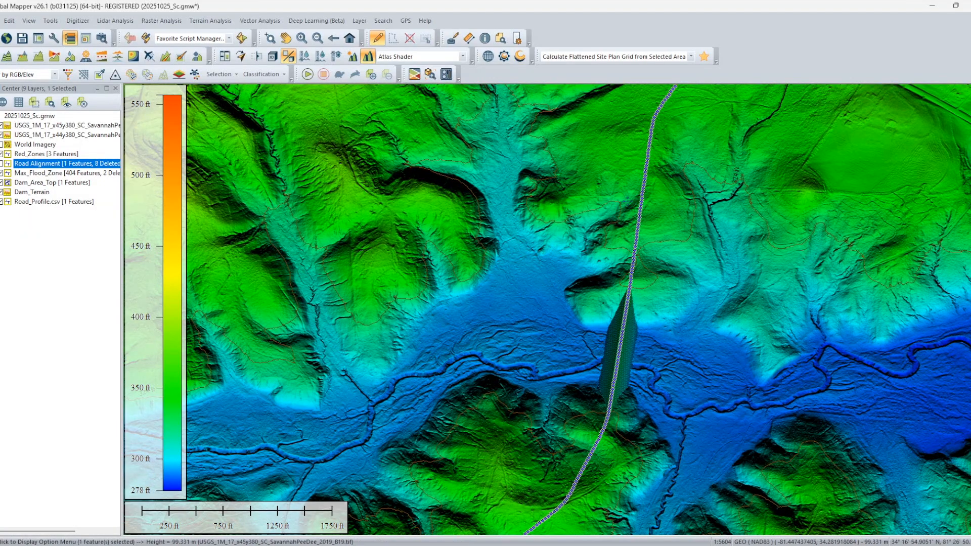
right_click(641, 201)
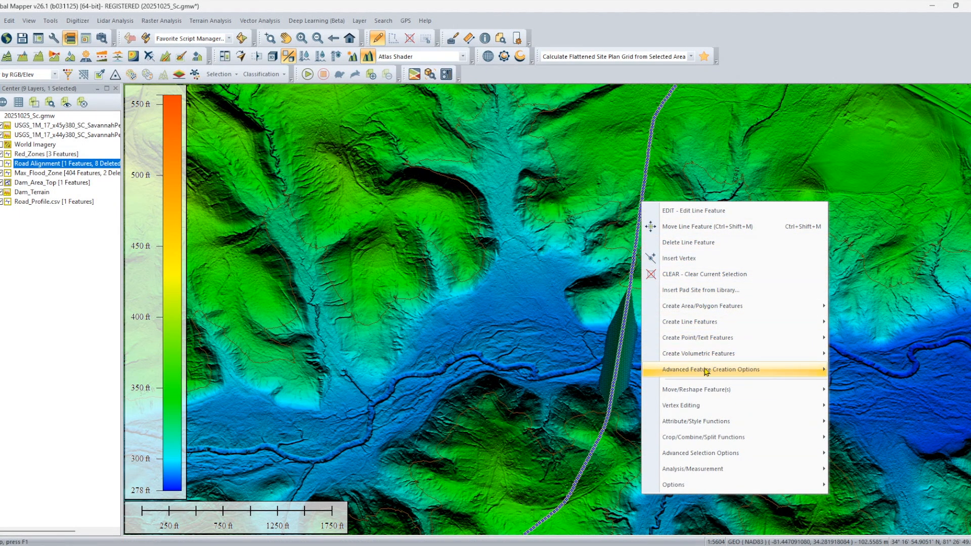
mouse_move(706, 370)
left_click(457, 200)
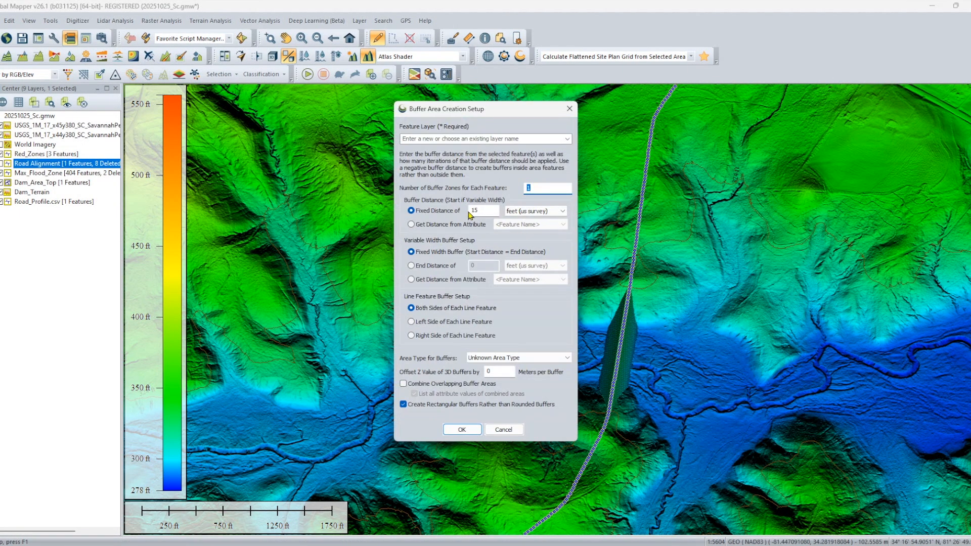
left_click(531, 139)
type("Road_Surface")
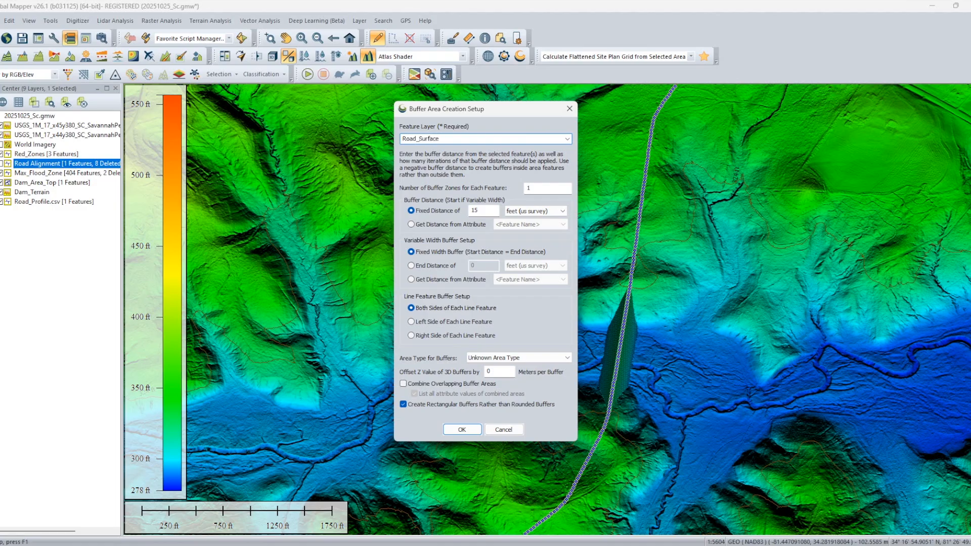
left_click(462, 428)
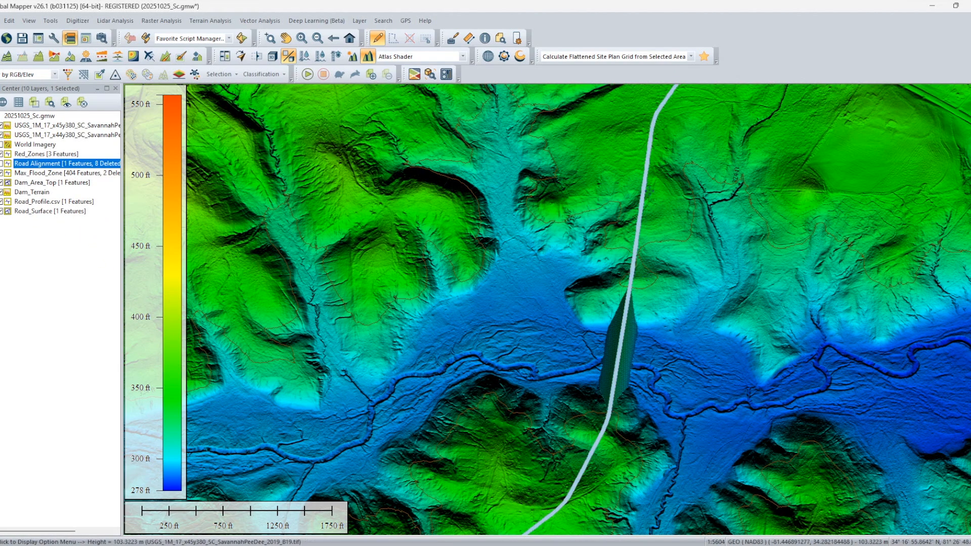
Hide the Road_Profile.csv layer so that only the Road_Surface buffer area marks the road.
scroll(648, 191, "down", 1)
left_click_drag(644, 324, 682, 212)
left_click_drag(647, 352, 647, 296)
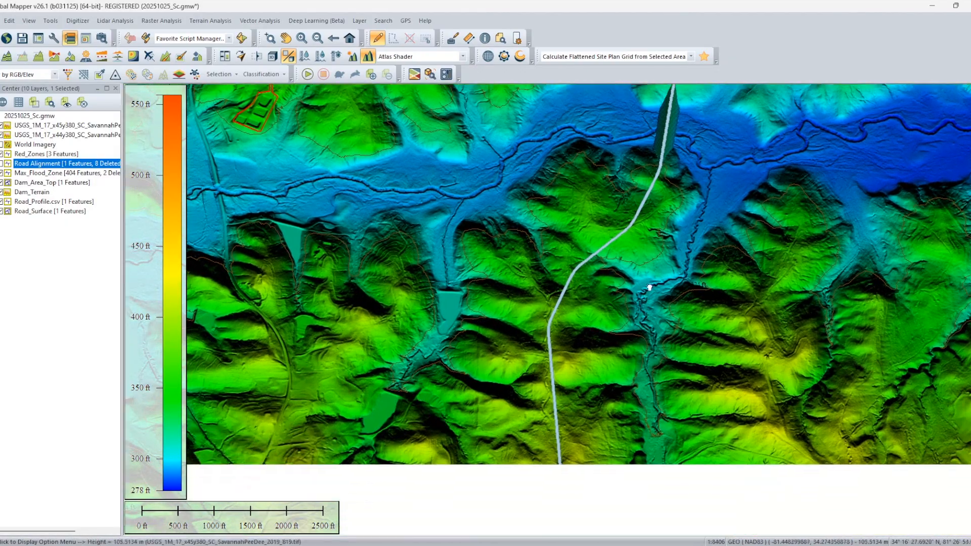
scroll(647, 296, "down", 1)
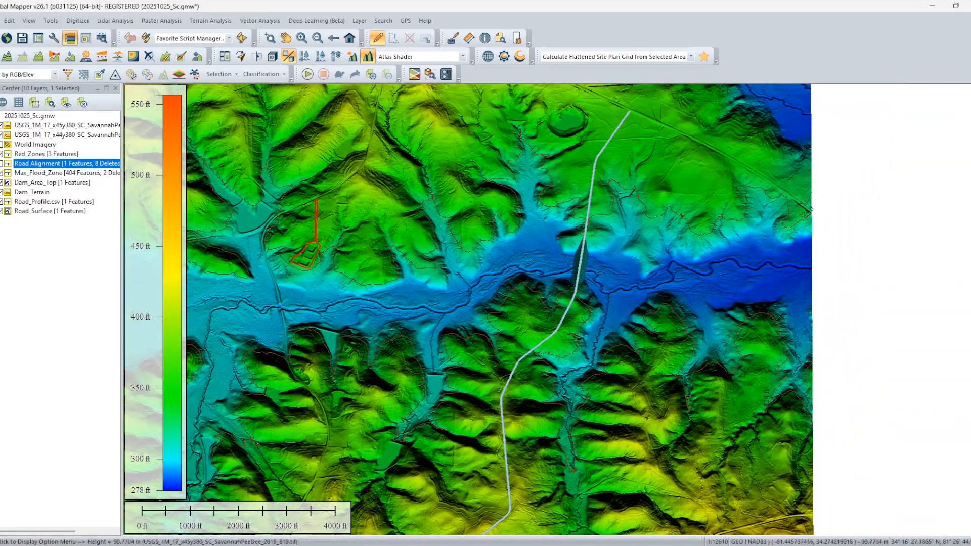
left_click_drag(615, 290, 645, 339)
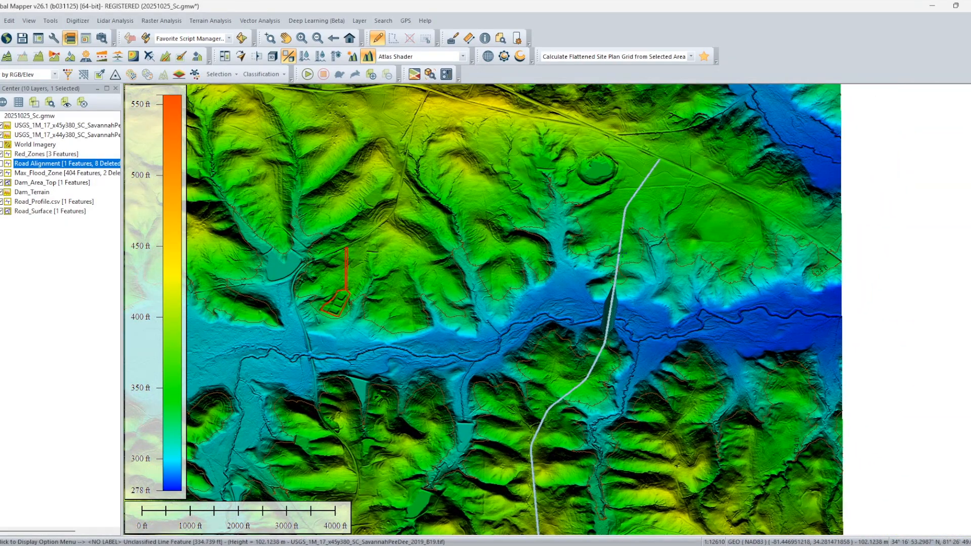
left_click(54, 202)
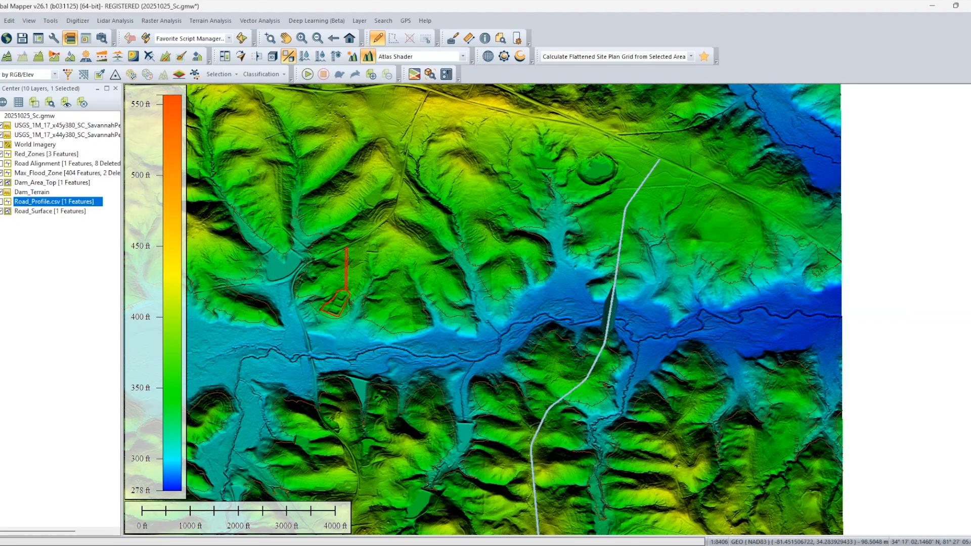
Calculate a flattened site plan grid from the Road_Surface area as Road_Terrain, flattening to the area heights with 0.33 cut and fill slope ratios.
scroll(684, 325, "up", 3)
scroll(683, 325, "up", 1)
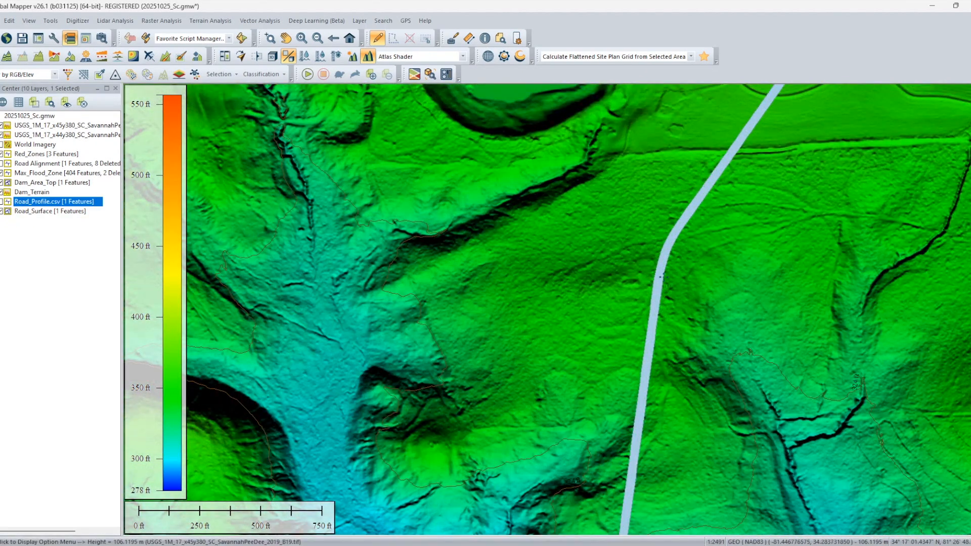
left_click(657, 273)
right_click(657, 273)
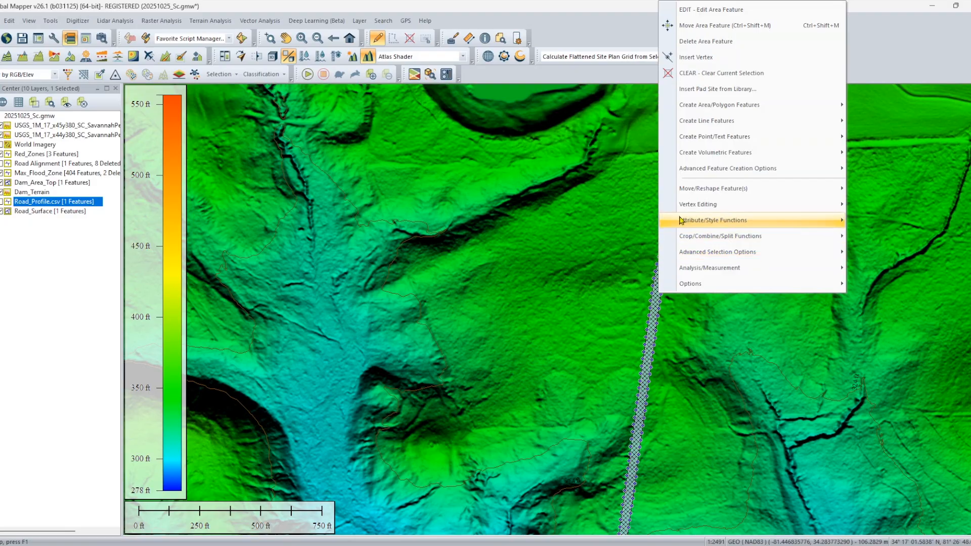
mouse_move(733, 168)
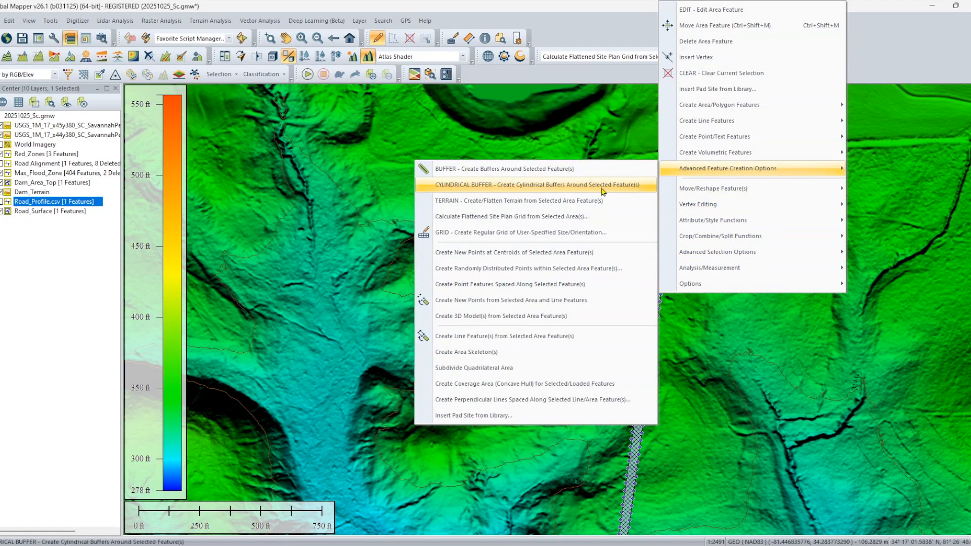
left_click(481, 216)
left_click(503, 132)
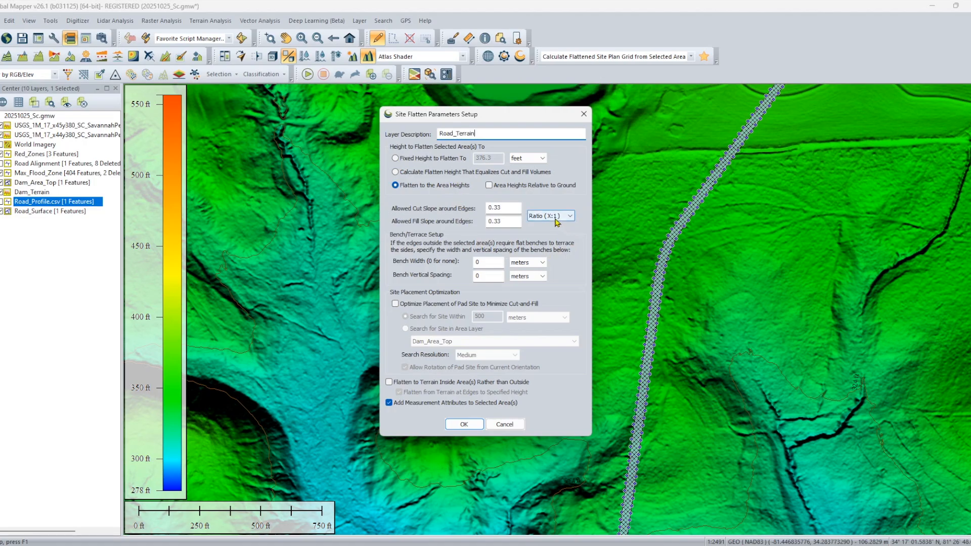
left_click(477, 428)
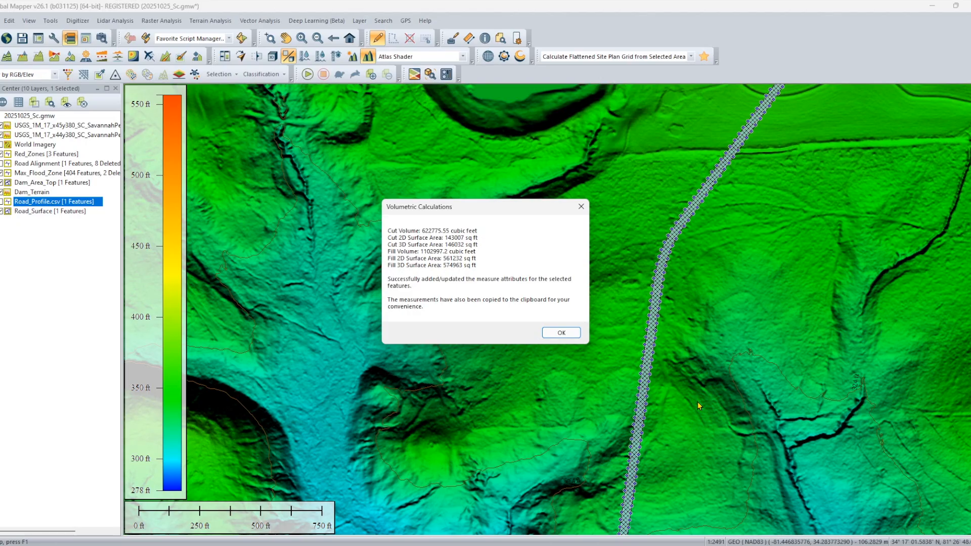
left_click(562, 332)
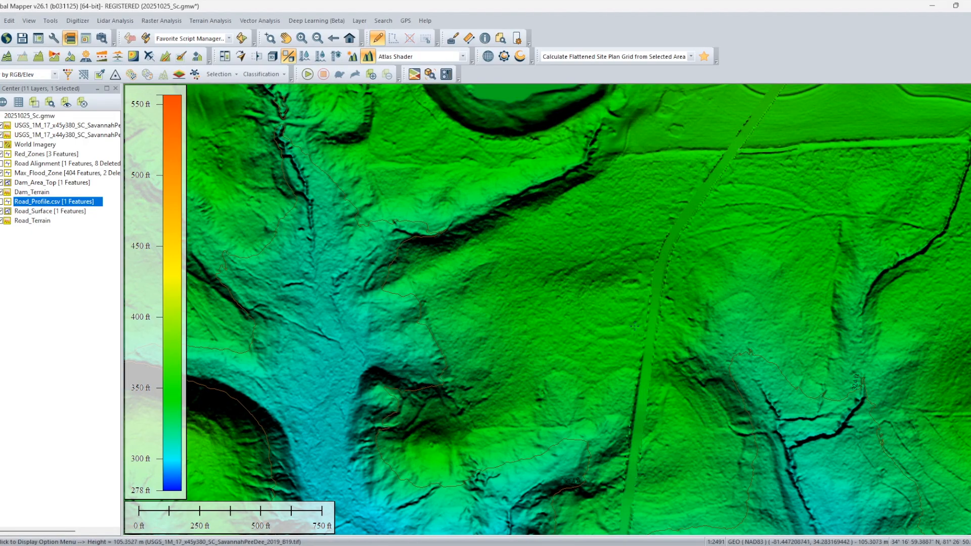
Hide the Road_Surface layer and examine the flattened road terrain along its length, including the dam crossing.
scroll(692, 289, "down", 5)
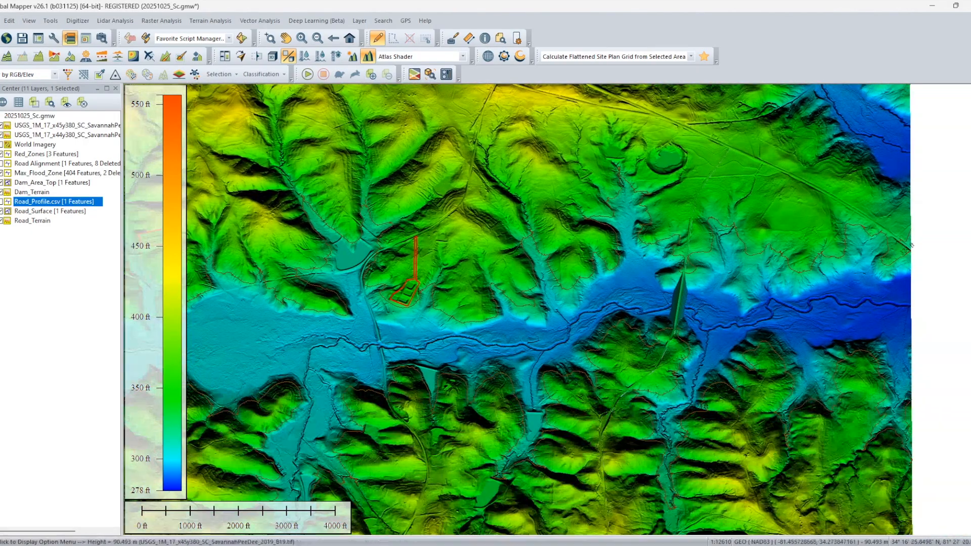
left_click(4, 212)
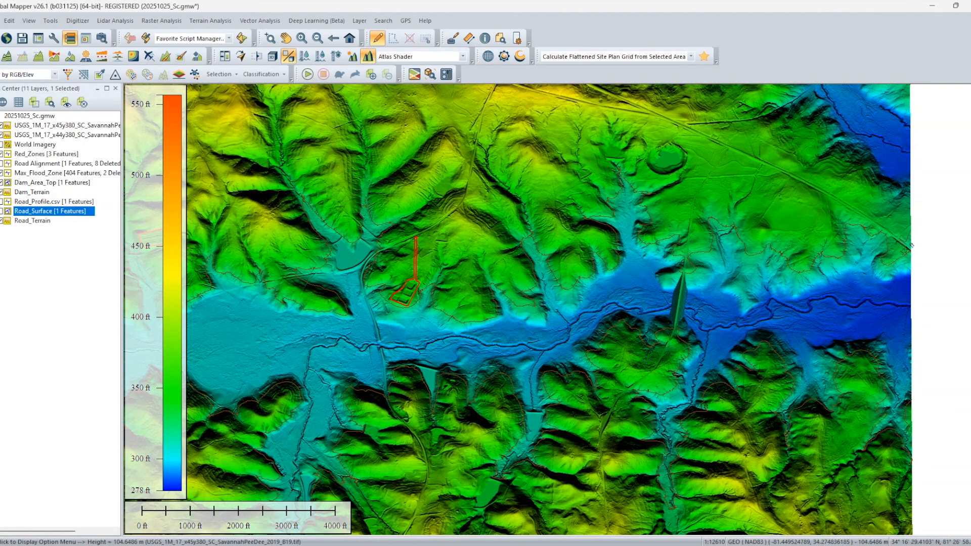
scroll(735, 259, "up", 3)
left_click_drag(617, 373, 655, 162)
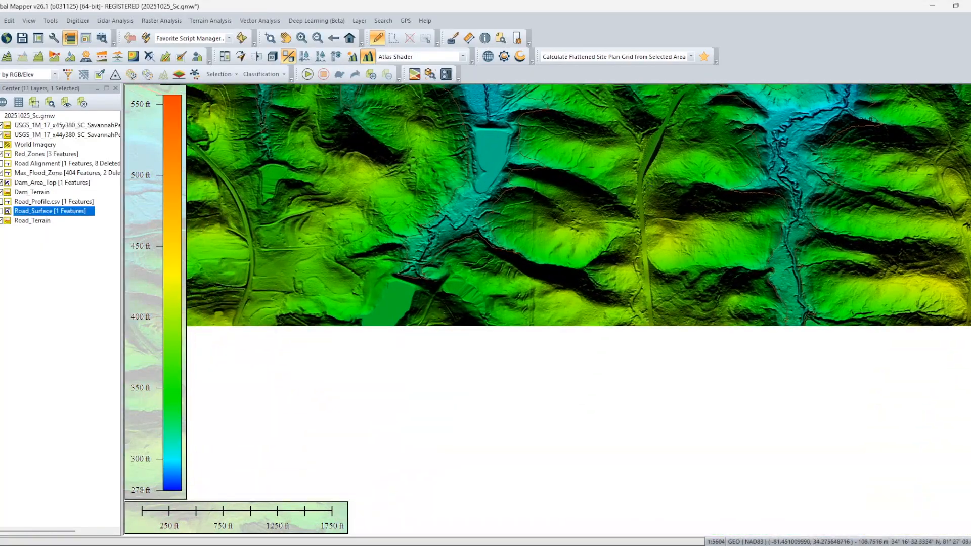
left_click_drag(655, 358, 679, 155)
left_click_drag(603, 402, 538, 423)
left_click_drag(653, 230, 595, 418)
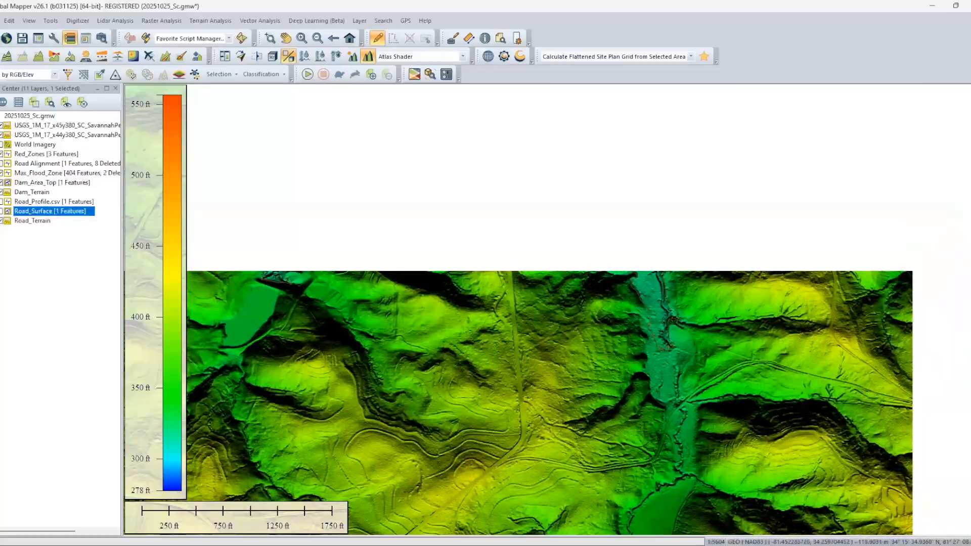
left_click_drag(617, 319, 615, 486)
left_click_drag(654, 327, 624, 499)
left_click_drag(703, 318, 646, 464)
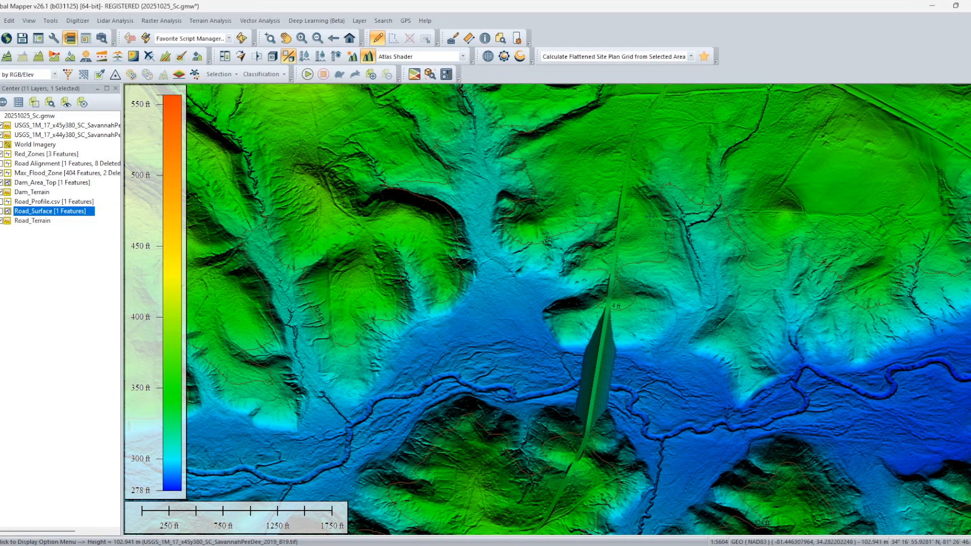
left_click_drag(669, 248, 658, 319)
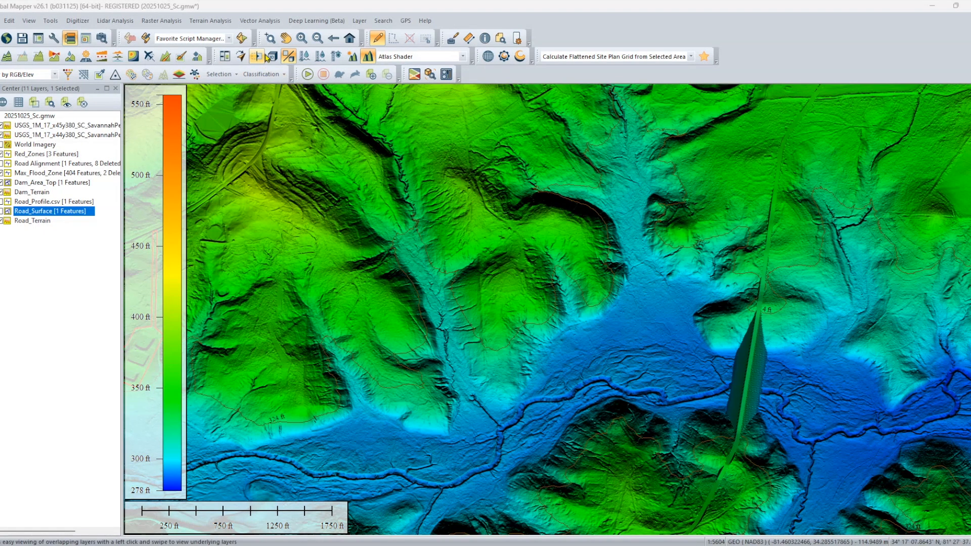
Open the 3D view and examine the road terrain where it crosses the dam and cuts through the southern hills.
left_click(273, 57)
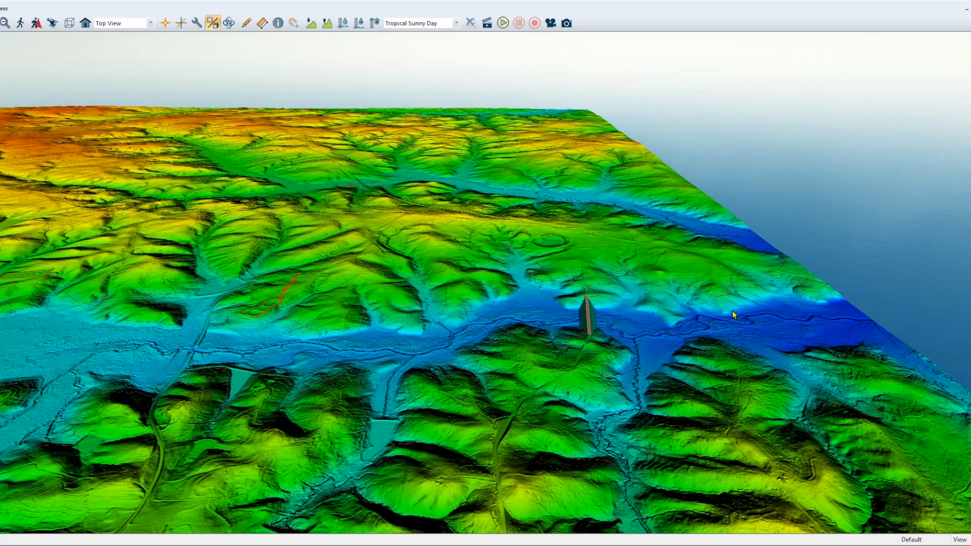
left_click_drag(732, 316, 483, 379)
scroll(242, 388, "up", 3)
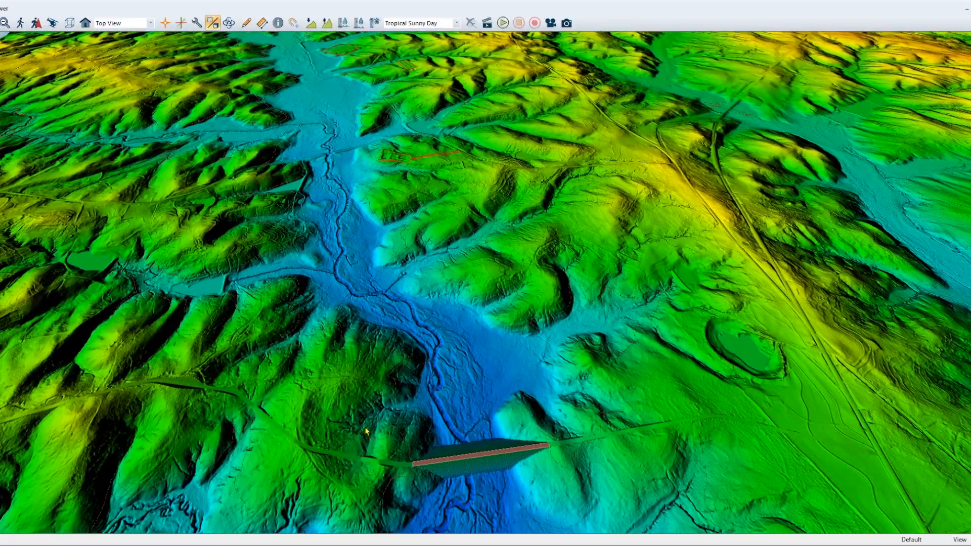
left_click_drag(749, 427, 673, 432)
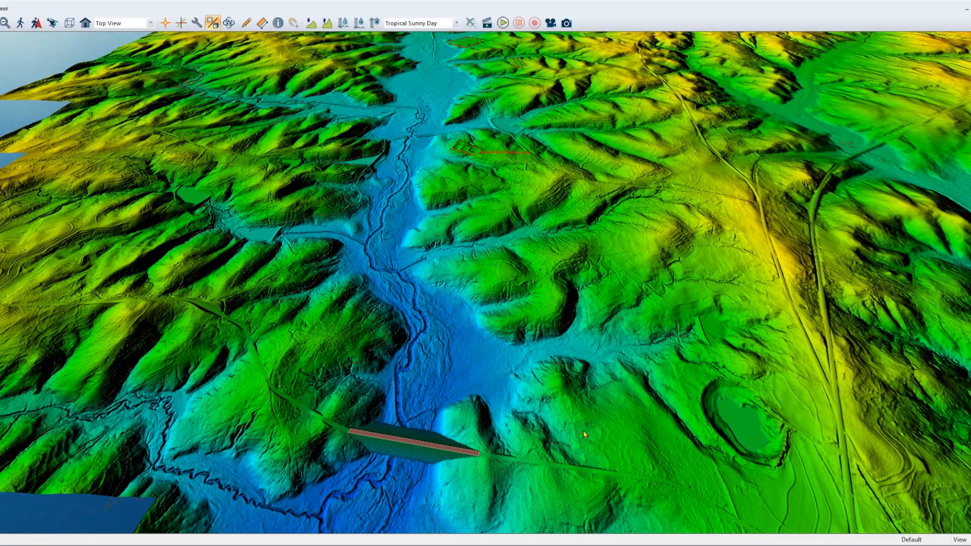
scroll(591, 311, "up", 3)
scroll(566, 337, "down", 1)
left_click_drag(520, 431, 470, 350)
left_click_drag(286, 317, 501, 311)
left_click_drag(241, 474, 457, 440)
scroll(439, 445, "up", 2)
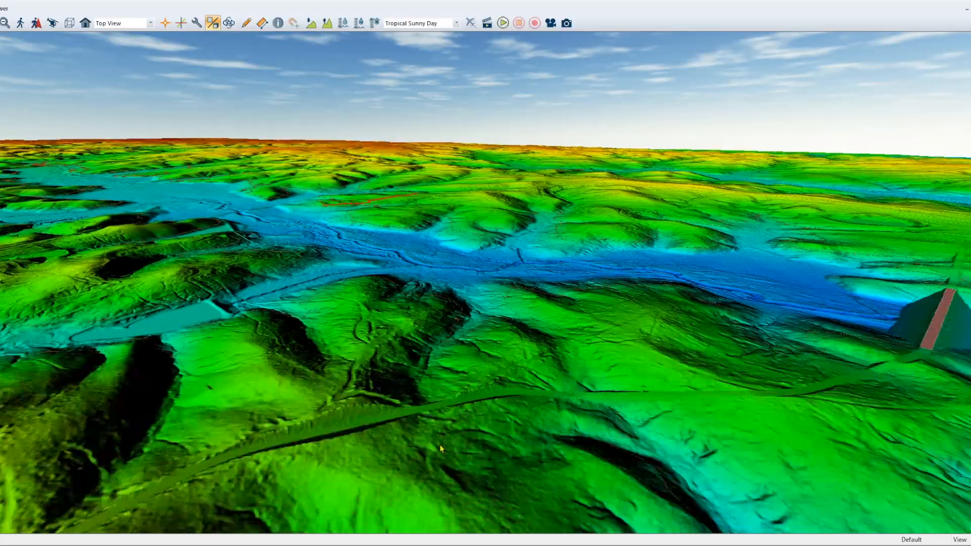
left_click_drag(377, 454, 306, 477)
Turn on the water display in the 3D view and examine the flooded valley from the dam upstream.
left_click(343, 23)
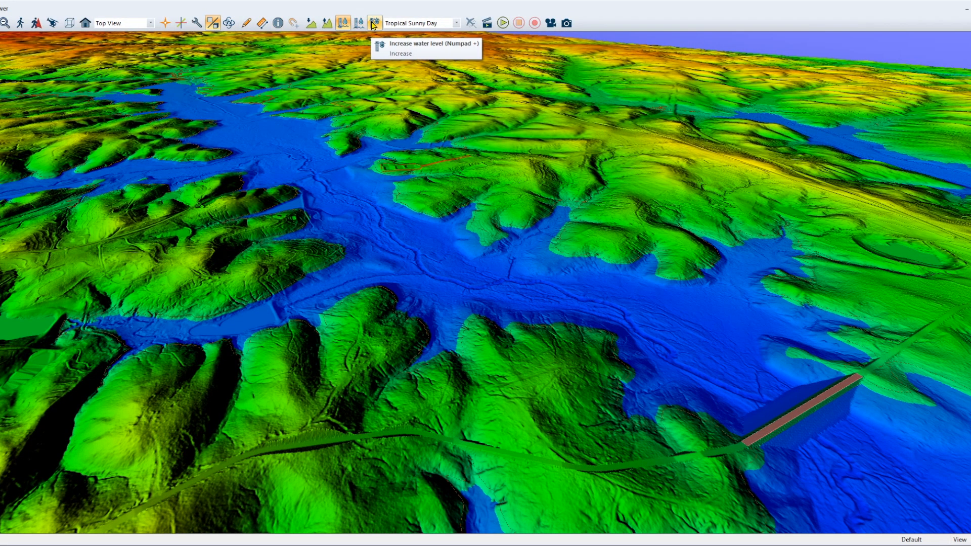
scroll(730, 369, "down", 2)
left_click_drag(825, 402, 951, 465)
left_click_drag(503, 368, 485, 359)
scroll(486, 359, "down", 2)
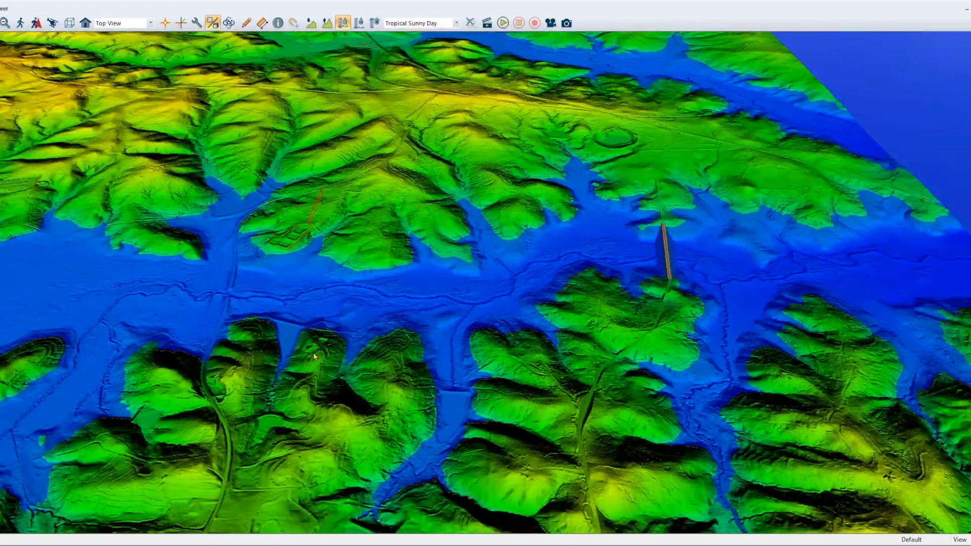
scroll(311, 360, "down", 2)
scroll(310, 359, "down", 2)
left_click_drag(311, 360, 399, 363)
left_click_drag(207, 371, 334, 313)
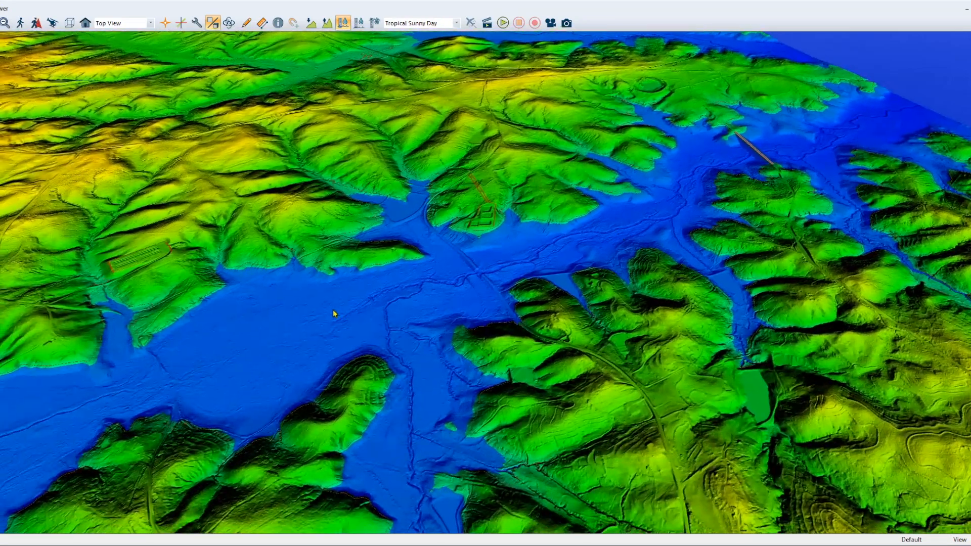
scroll(333, 313, "down", 2)
left_click_drag(97, 374, 385, 309)
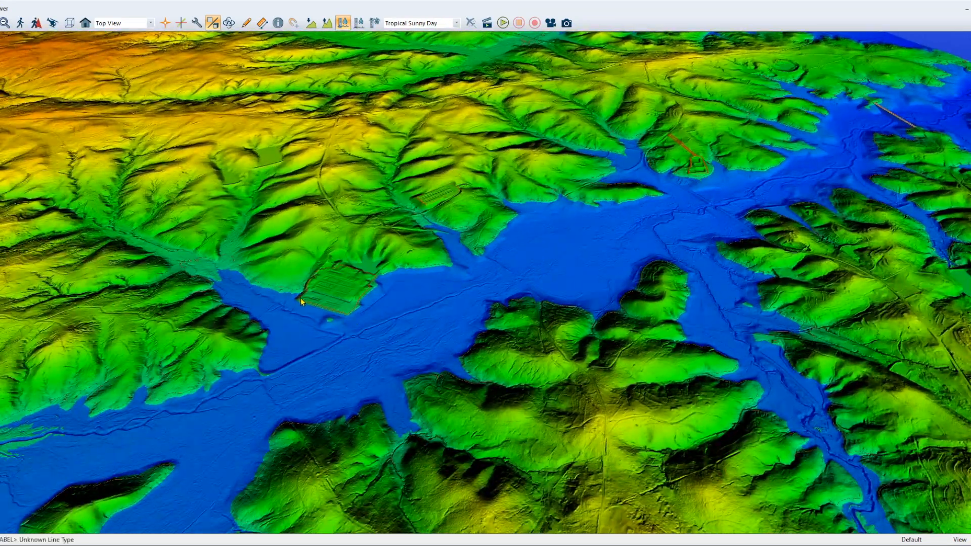
scroll(579, 274, "up", 4)
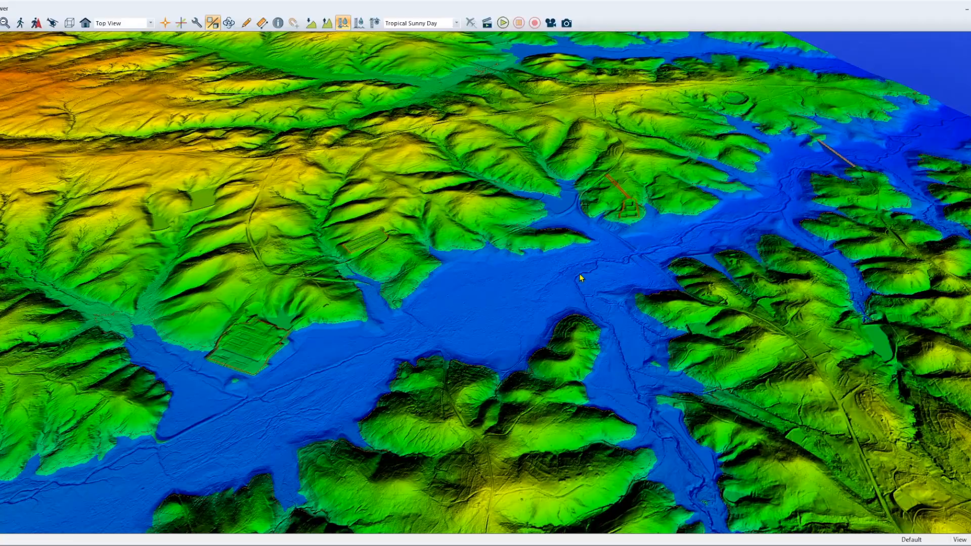
scroll(648, 224, "up", 1)
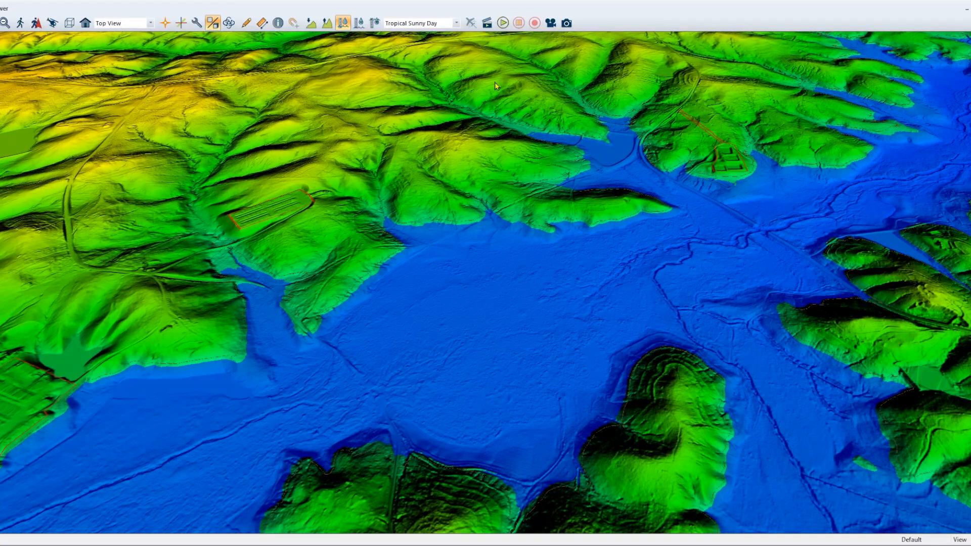
Raise the water level in the 3D view by five increments and check the flooding around the red zones.
left_click(379, 25)
left_click(380, 26)
left_click(379, 26)
left_click(379, 26)
left_click(380, 26)
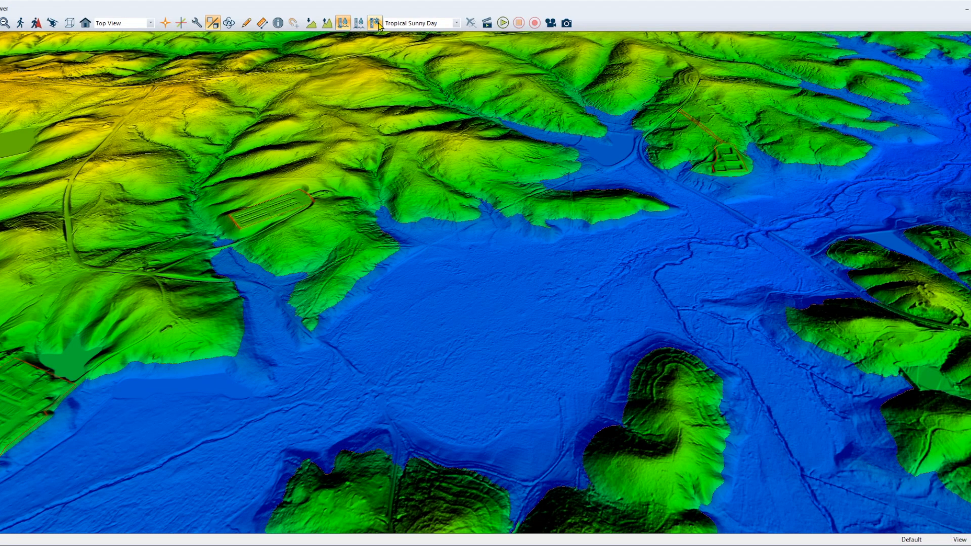
left_click_drag(706, 258, 558, 293)
left_click_drag(719, 301, 596, 352)
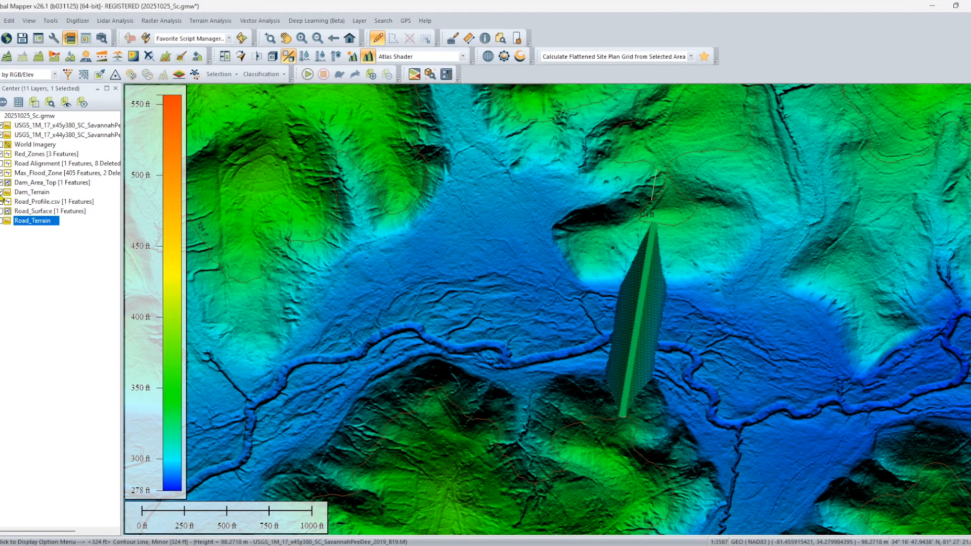
Hide the Dam_Terrain and Dam_Area_Top layers, and select the Max_Flood_Zone shoreline line at its end south of the river.
left_click(1, 193)
left_click(1, 182)
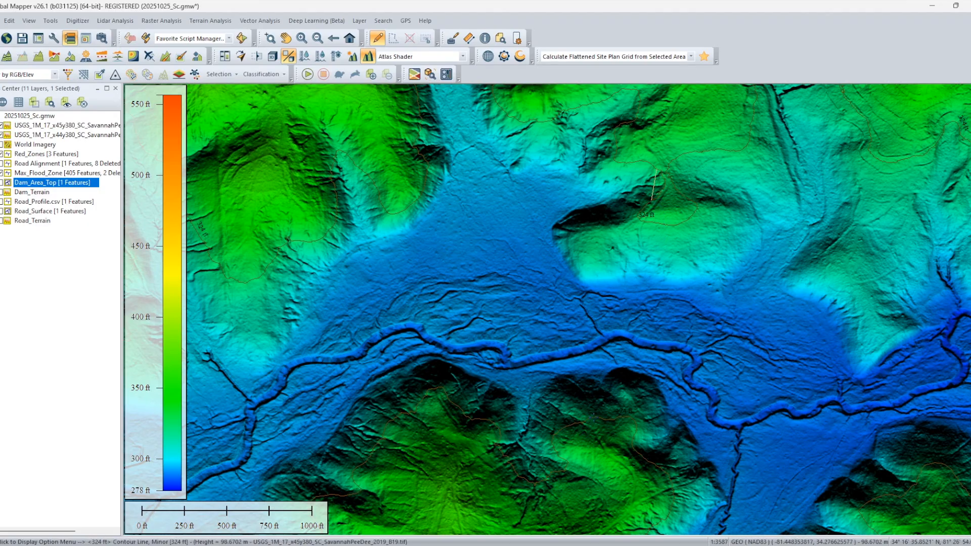
left_click(593, 416)
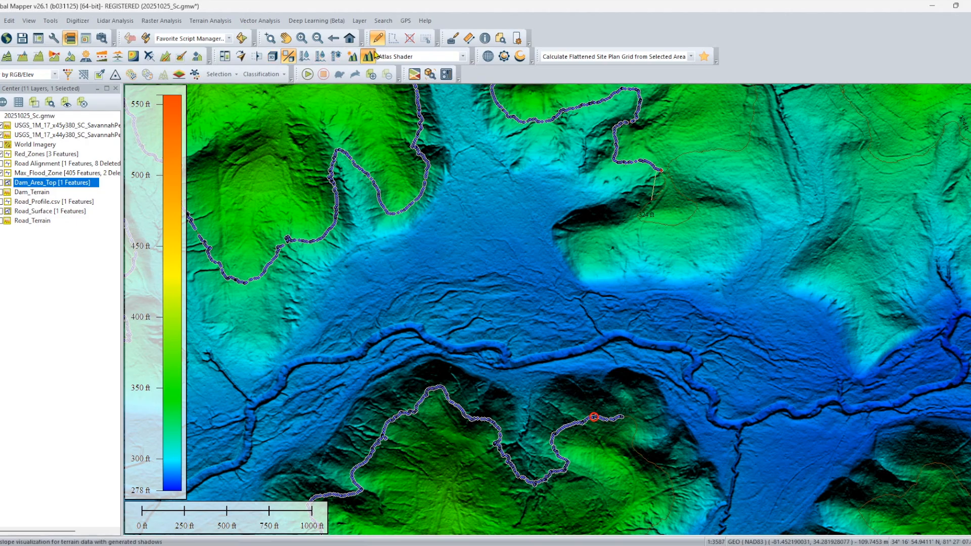
Digitize a closing line of about 1,459 ft across the valley between the northern and southern shoreline ends in the Max_Flood_Zone layer.
left_click(452, 38)
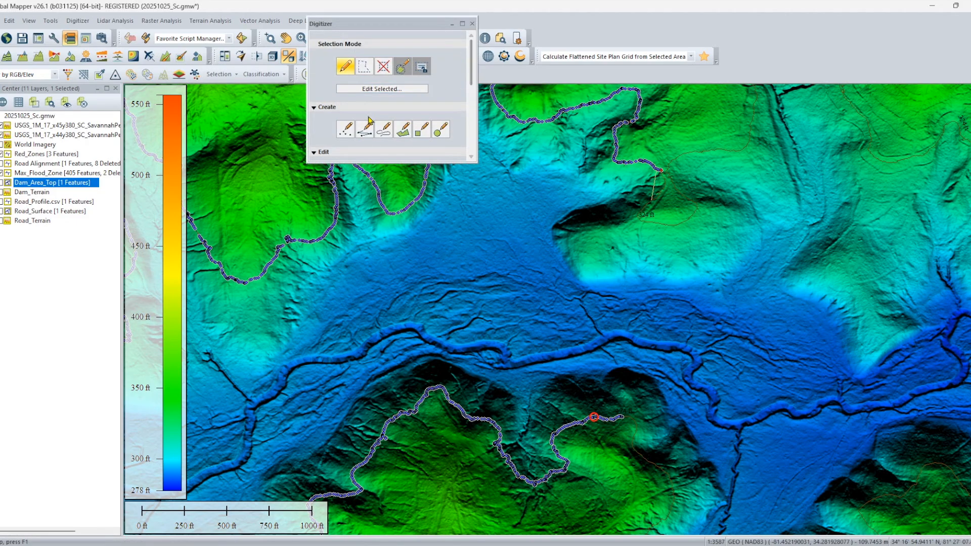
scroll(706, 213, "up", 1)
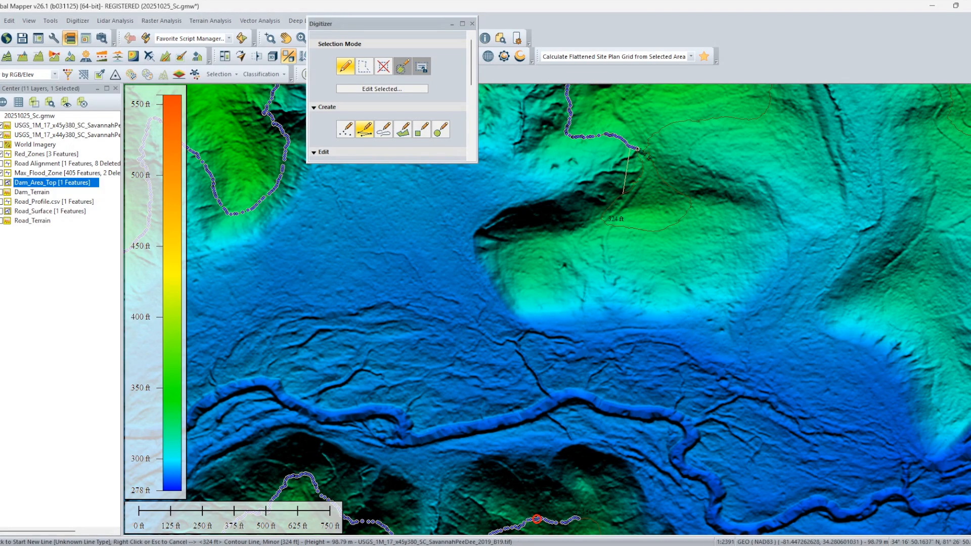
left_click(638, 149)
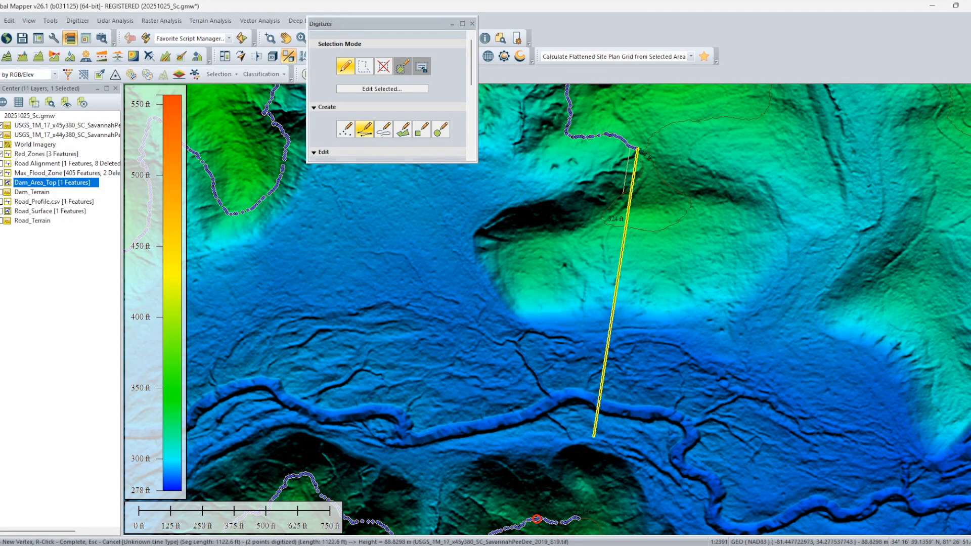
scroll(579, 518, "up", 8)
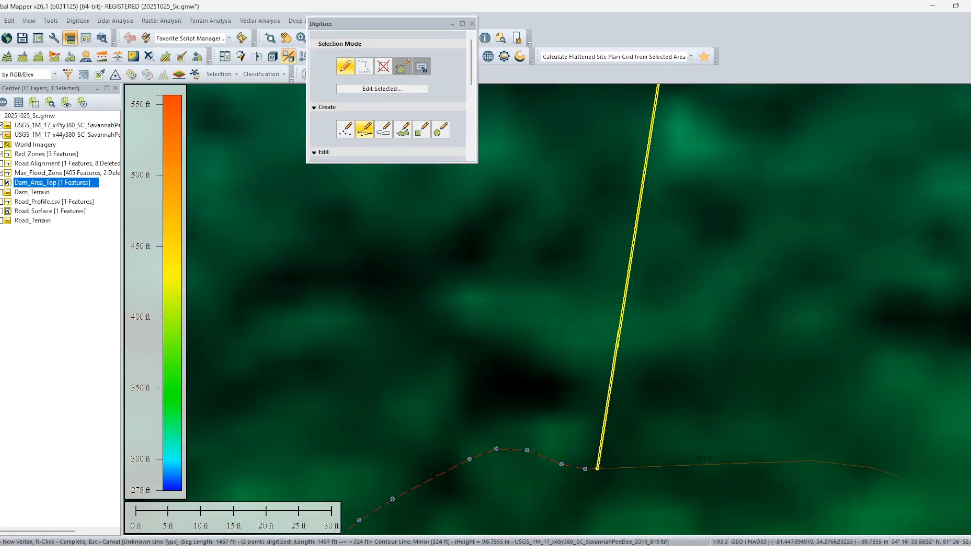
left_click(597, 469)
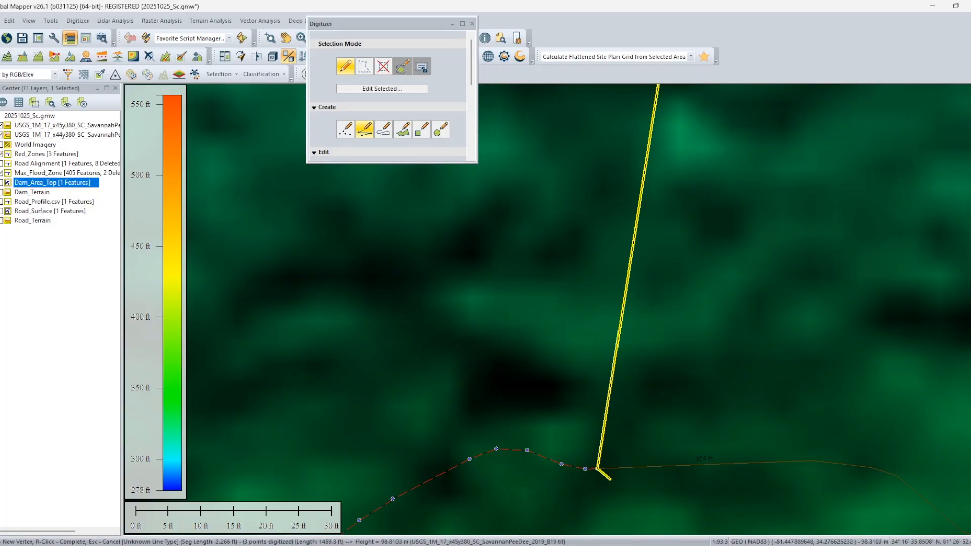
right_click(623, 289)
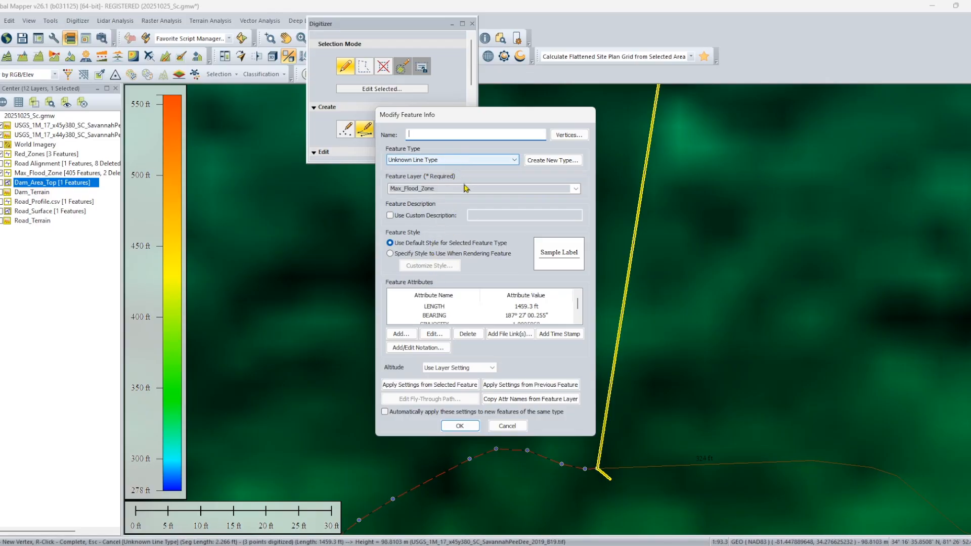
left_click(573, 190)
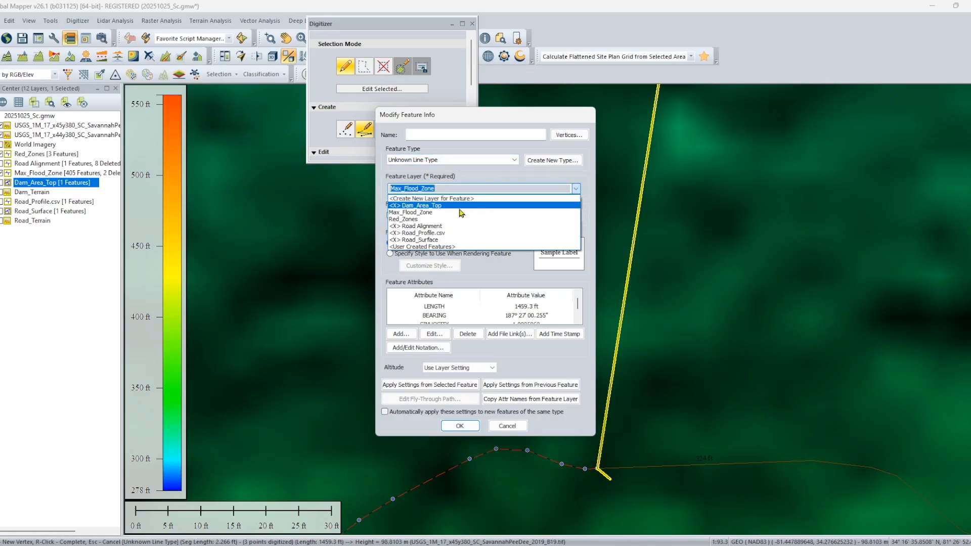
left_click(440, 399)
left_click(459, 426)
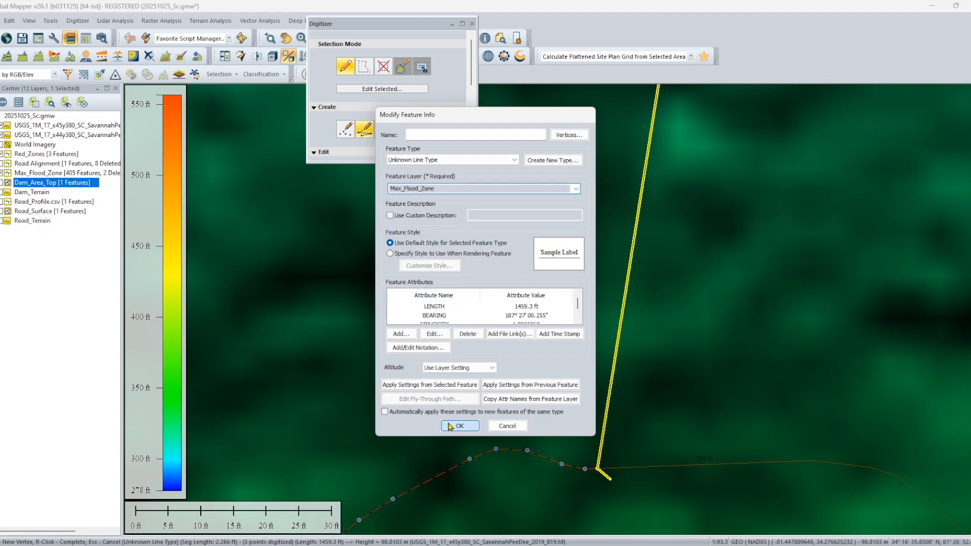
Delete the surplus vertex beyond the shoreline junction at the closing line's south end.
right_click(656, 505)
left_click(606, 475)
right_click(609, 478)
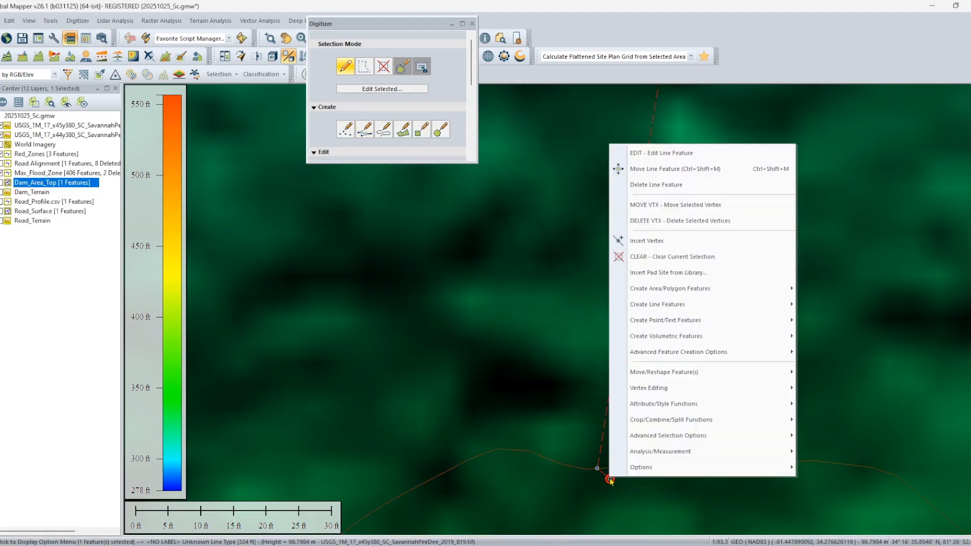
left_click(665, 241)
Delete the old short straight line beside the new closing line near its north end.
scroll(782, 172, "down", 4)
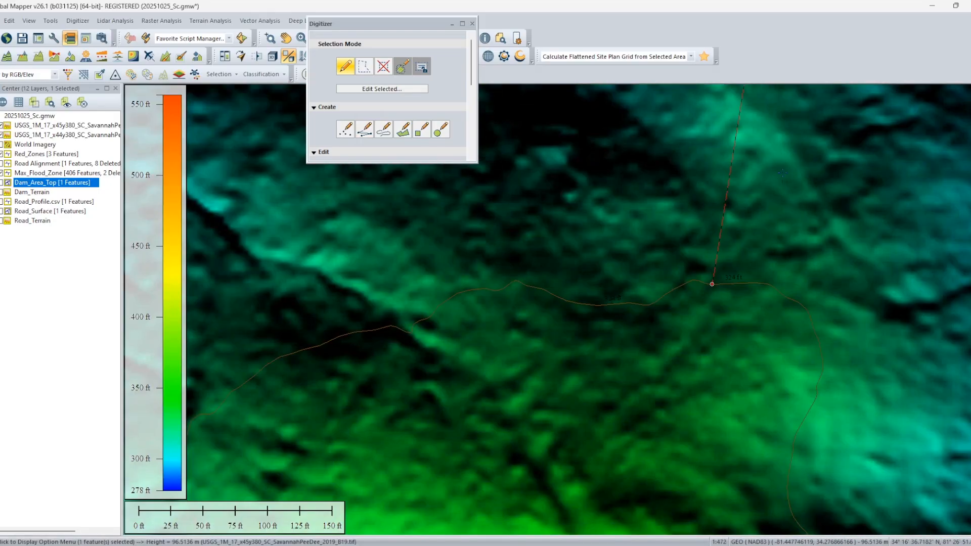
scroll(782, 173, "down", 4)
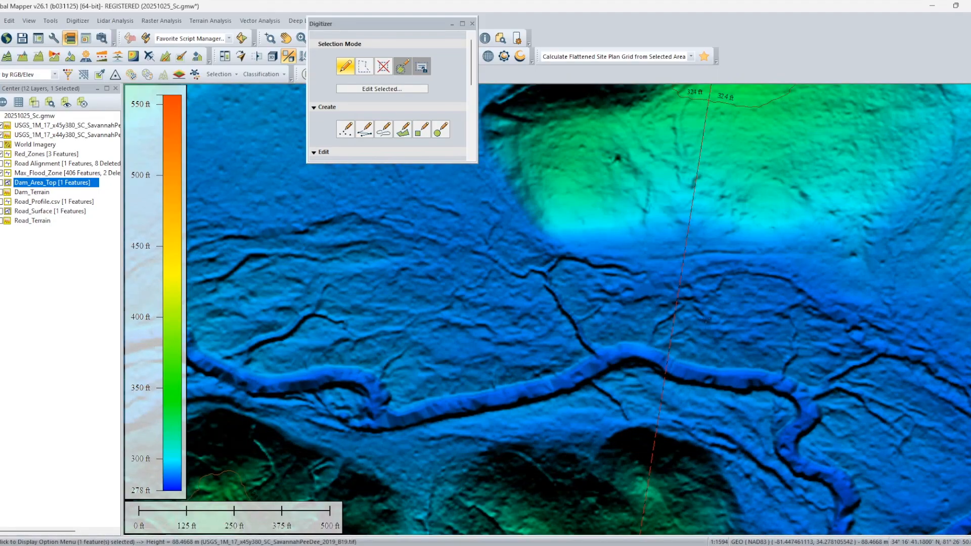
scroll(691, 351, "up", 5)
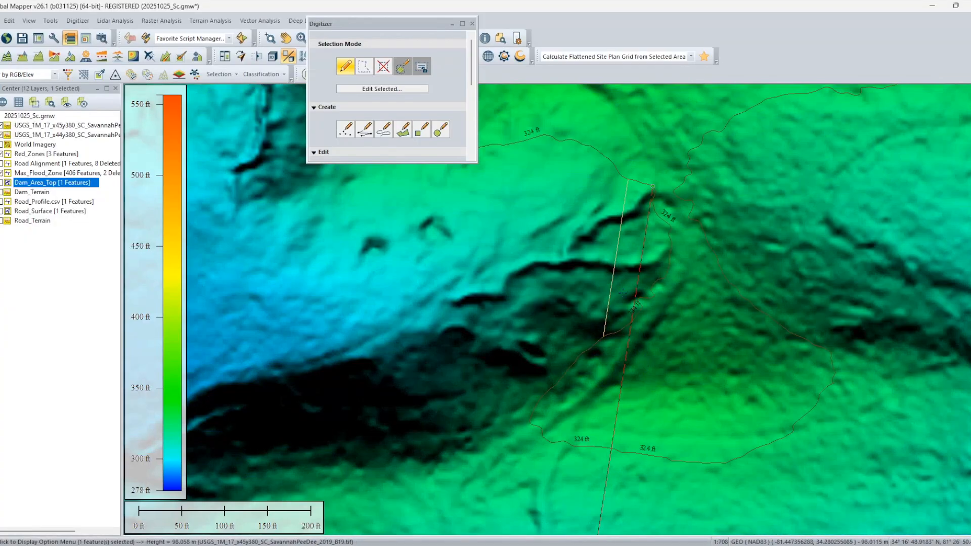
left_click(623, 296)
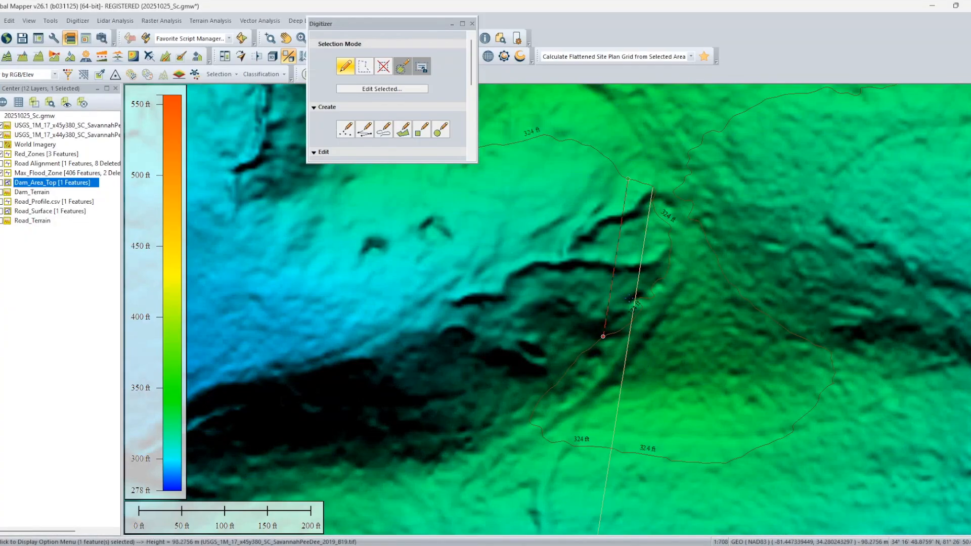
key("Delete")
Delete the two 324 ft contour pieces looping around the knoll on both sides of the closing line.
scroll(739, 368, "down", 2)
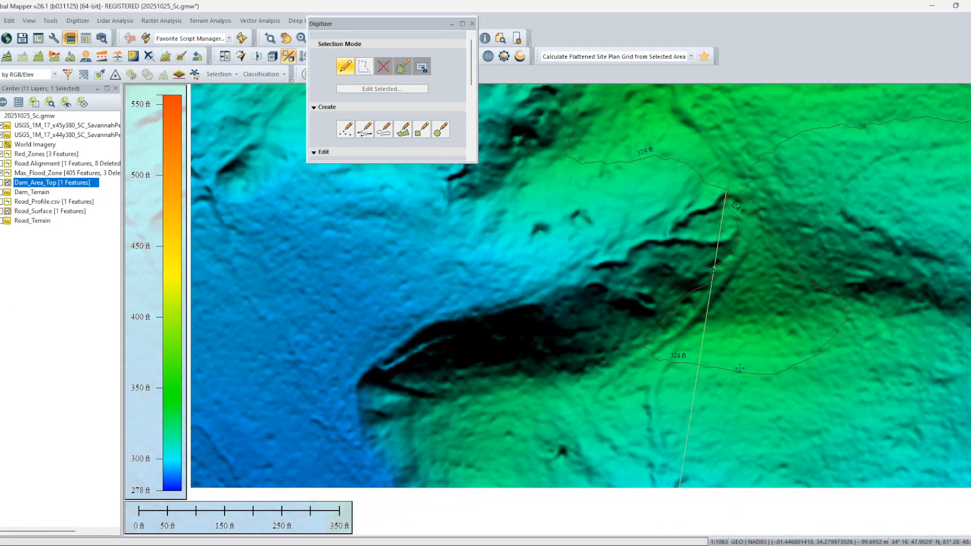
left_click(703, 286)
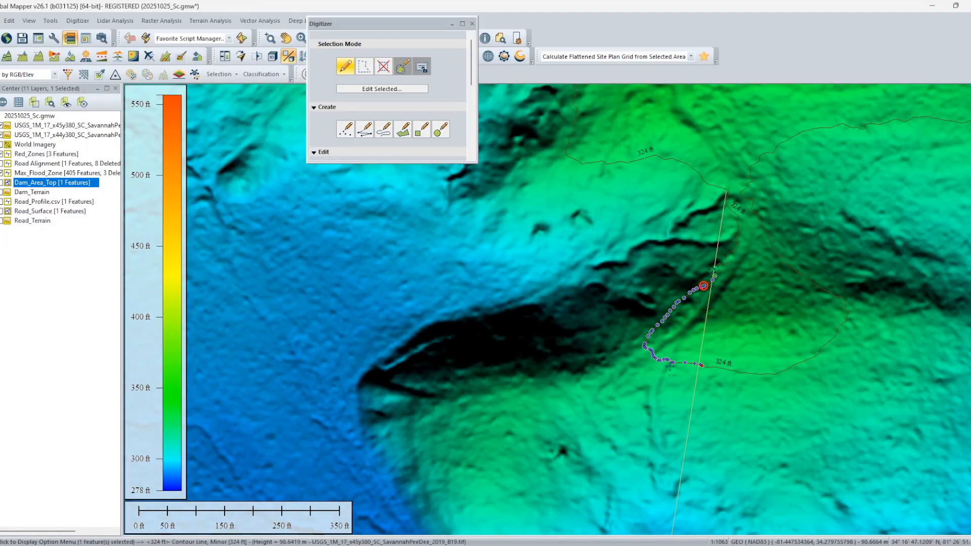
key("Delete")
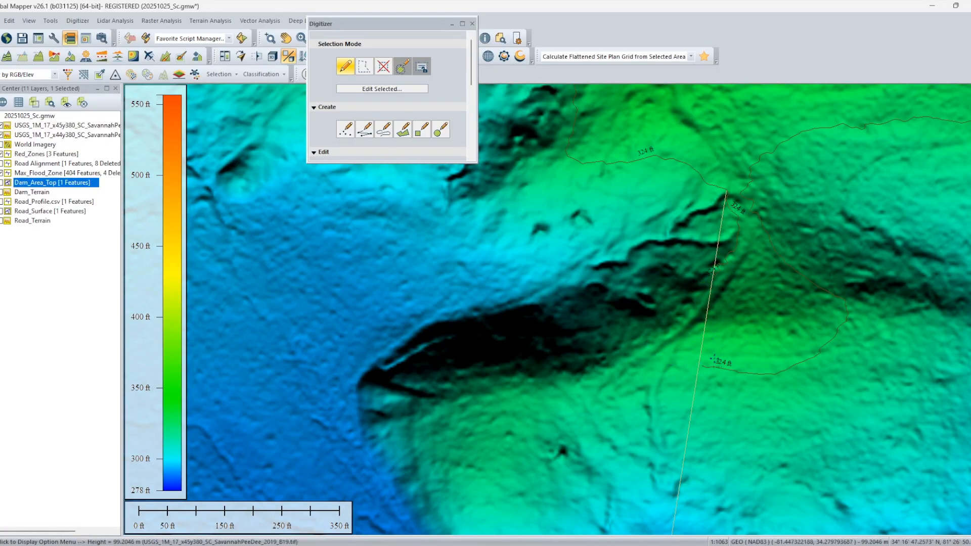
left_click(735, 370)
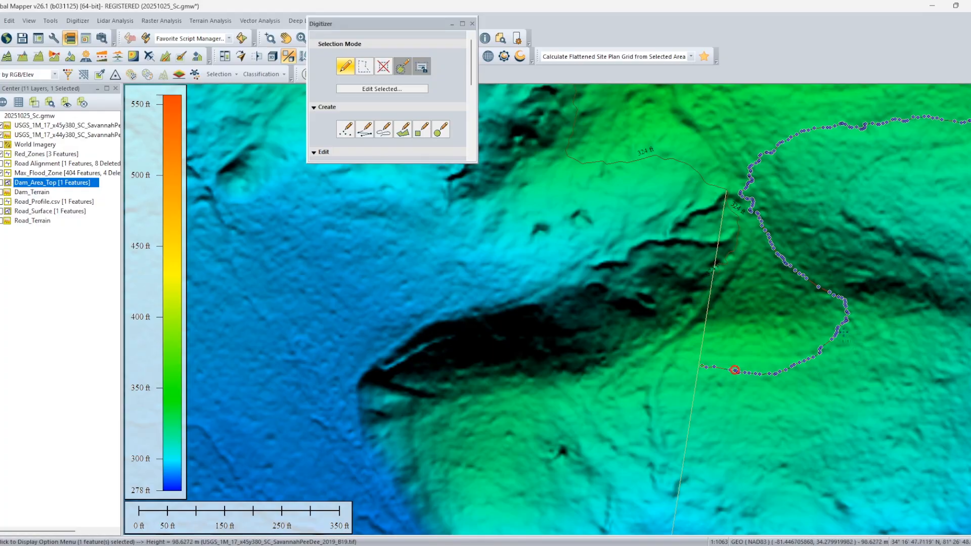
key("Delete")
Delete the leftover short 324 ft contour pieces along the closing line just south of its north end.
left_click(736, 242)
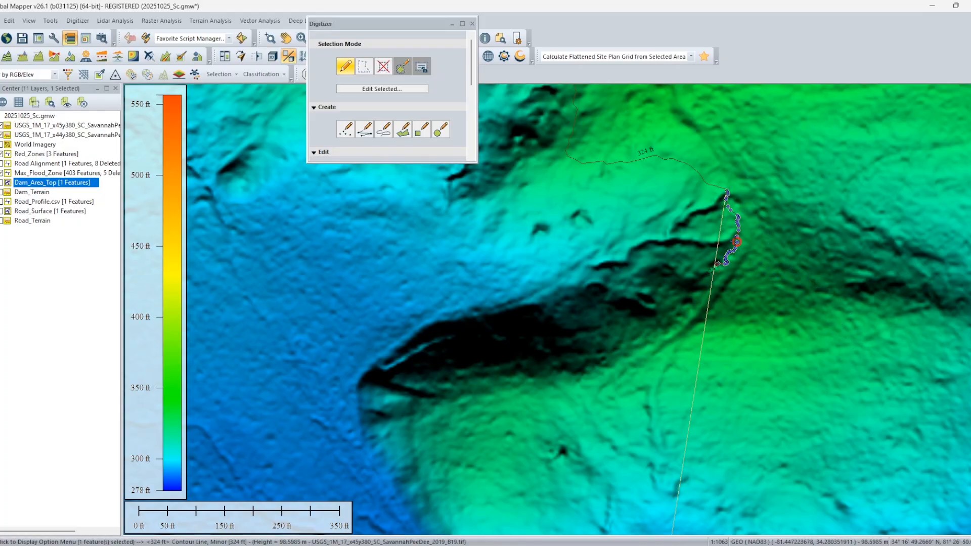
scroll(736, 242, "up", 3)
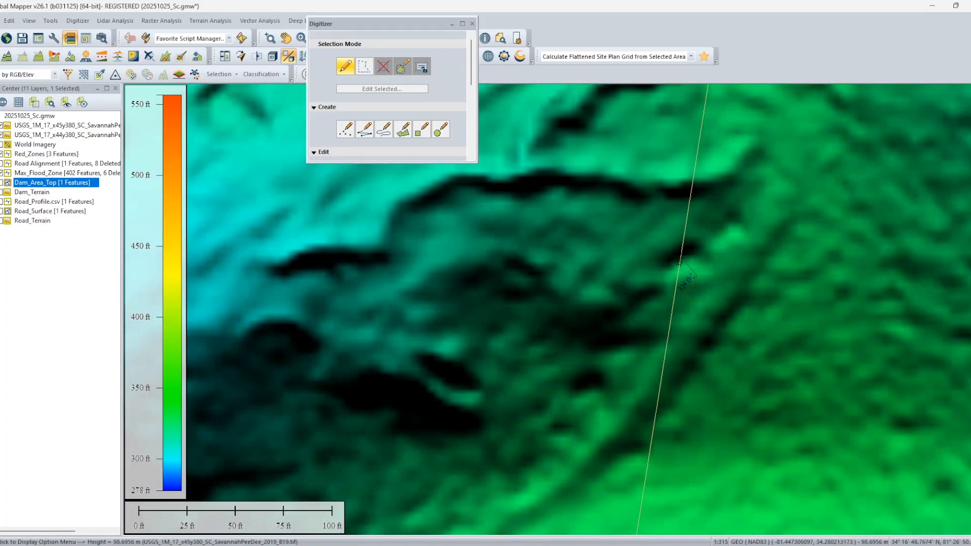
key("Delete")
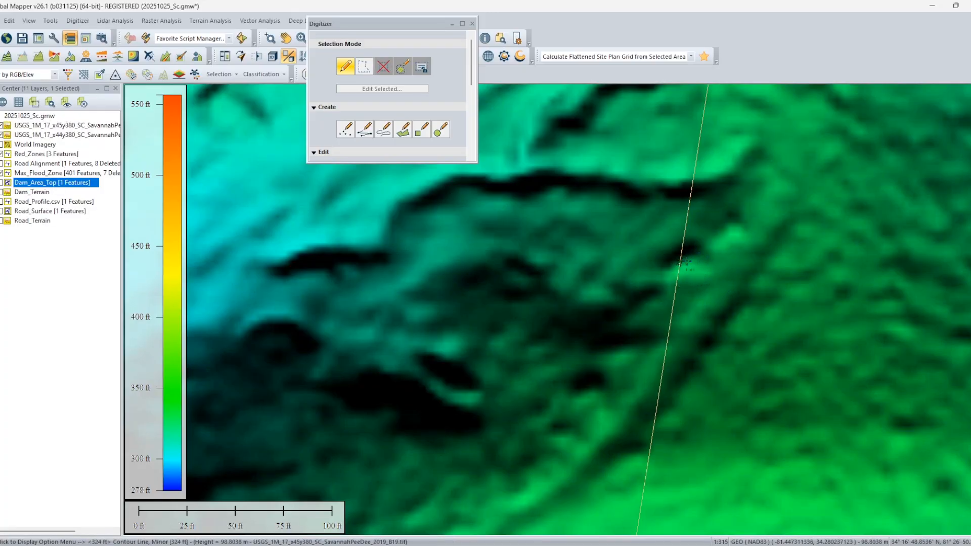
key("Delete")
Delete the 324 ft contour that continues downstream from the closing line's south end.
scroll(792, 342, "down", 5)
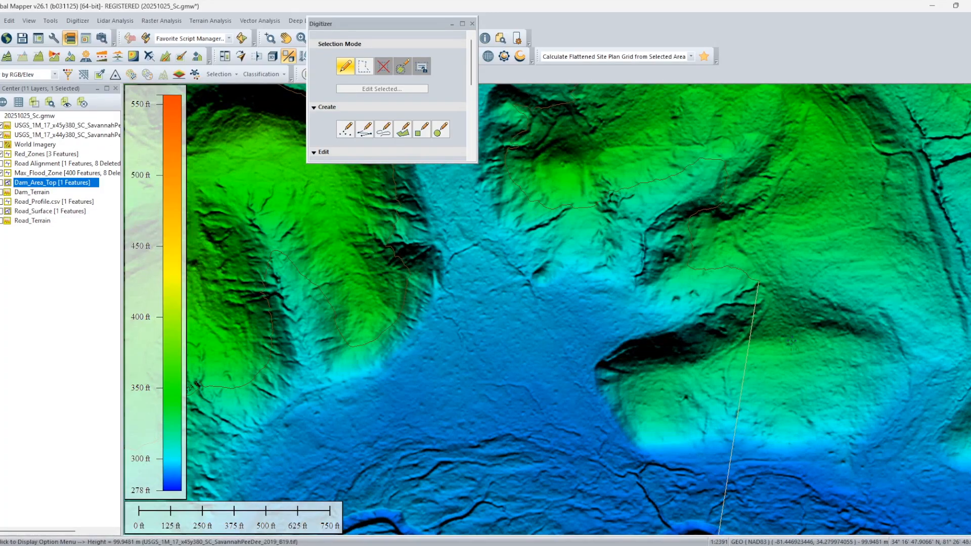
scroll(803, 338, "down", 3)
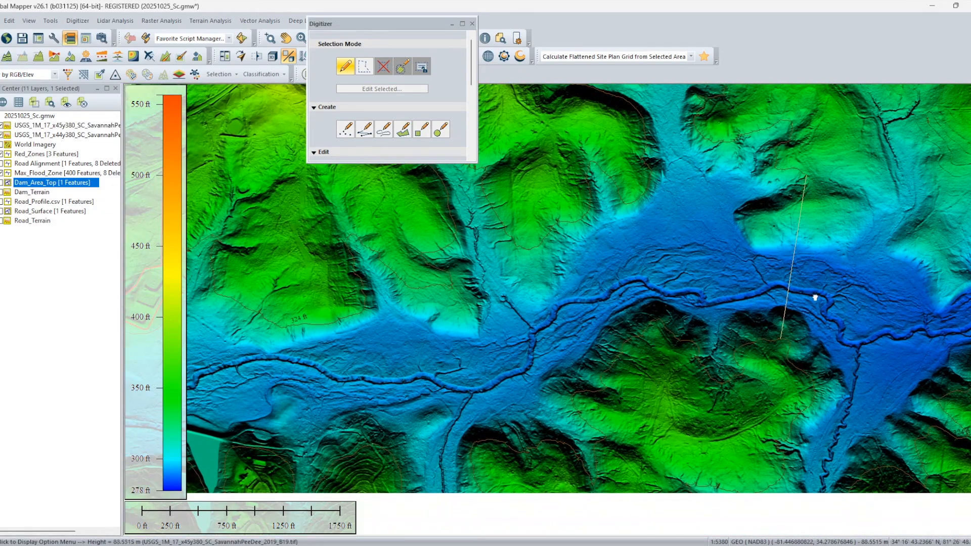
left_click_drag(803, 283, 798, 317)
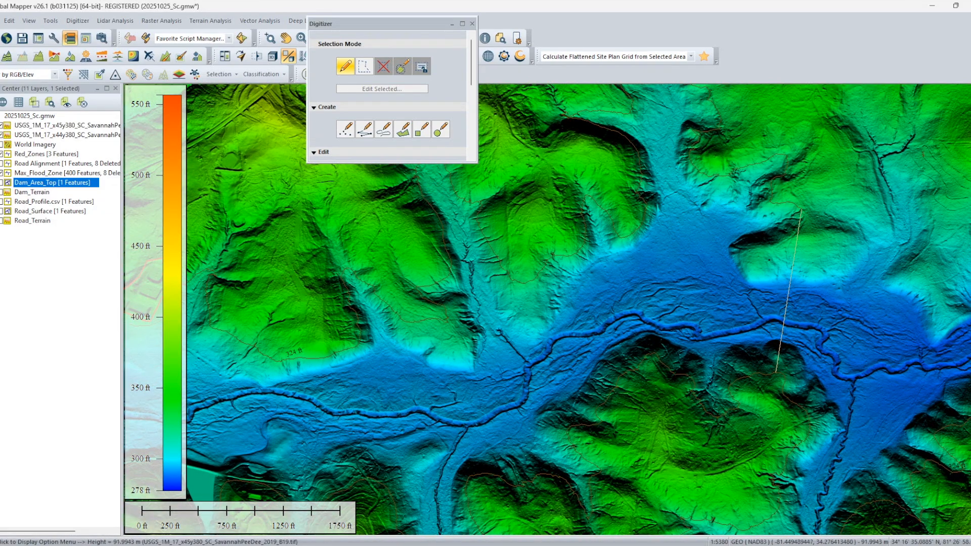
left_click(740, 378)
left_click(787, 396)
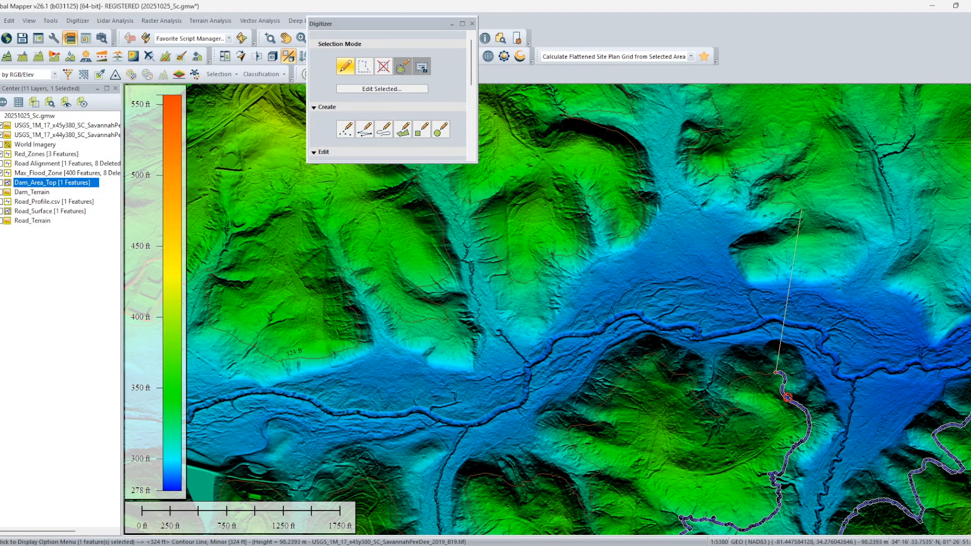
key("Delete")
Combine the upstream flood shoreline and the closing line across the valley into one line feature.
left_click(768, 374)
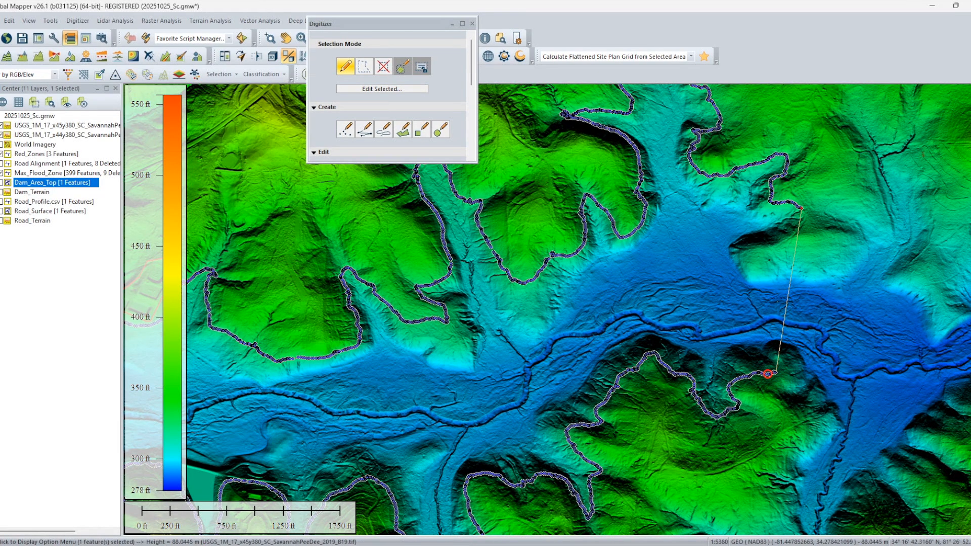
scroll(785, 307, "down", 2)
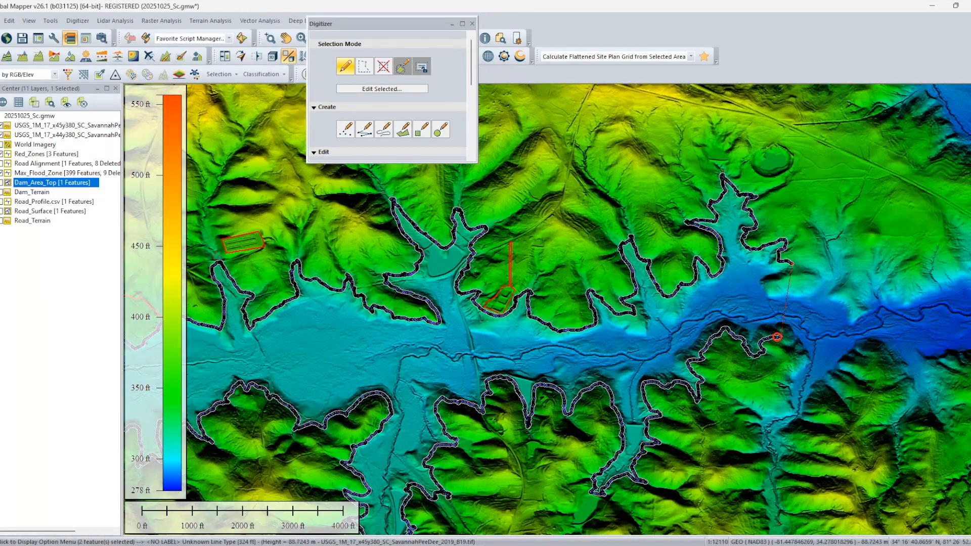
right_click(777, 336)
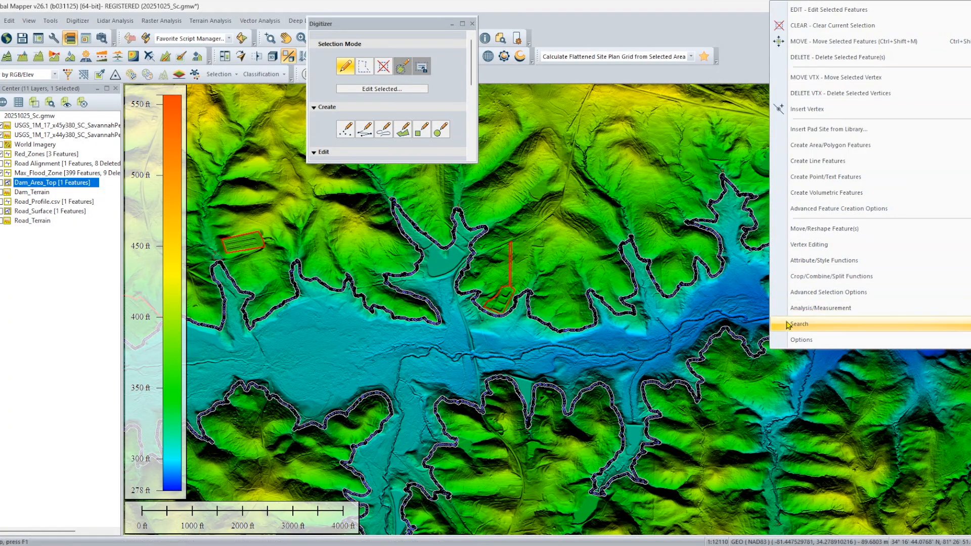
mouse_move(823, 281)
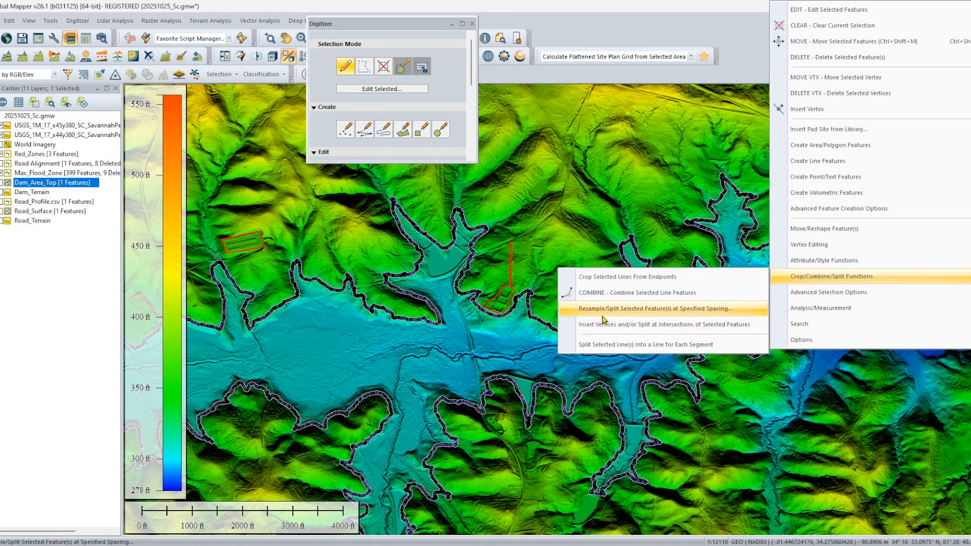
left_click(599, 293)
left_click(464, 307)
left_click(463, 349)
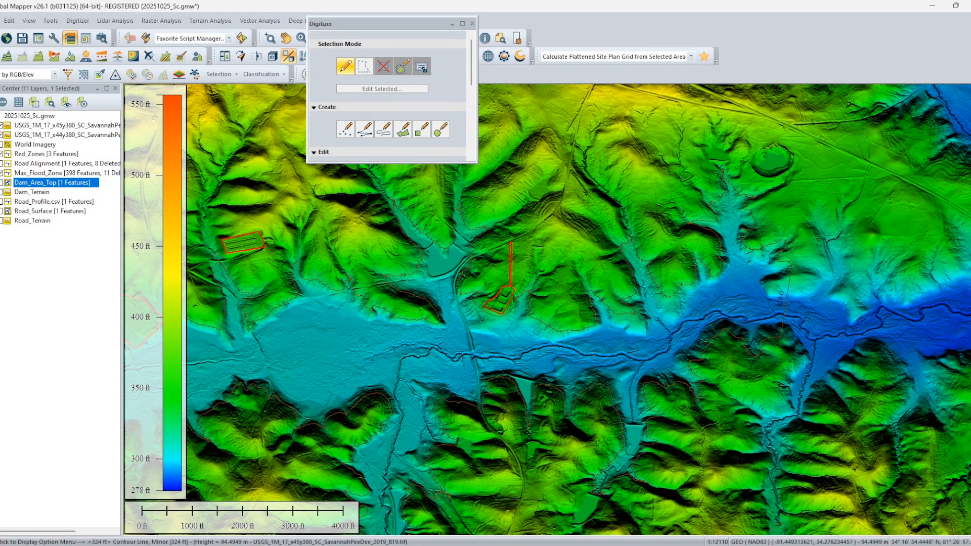
Create a new area feature from the combined flood shoreline, requiring fully closed results with 0 meters allowed between endpoints.
left_click(786, 303)
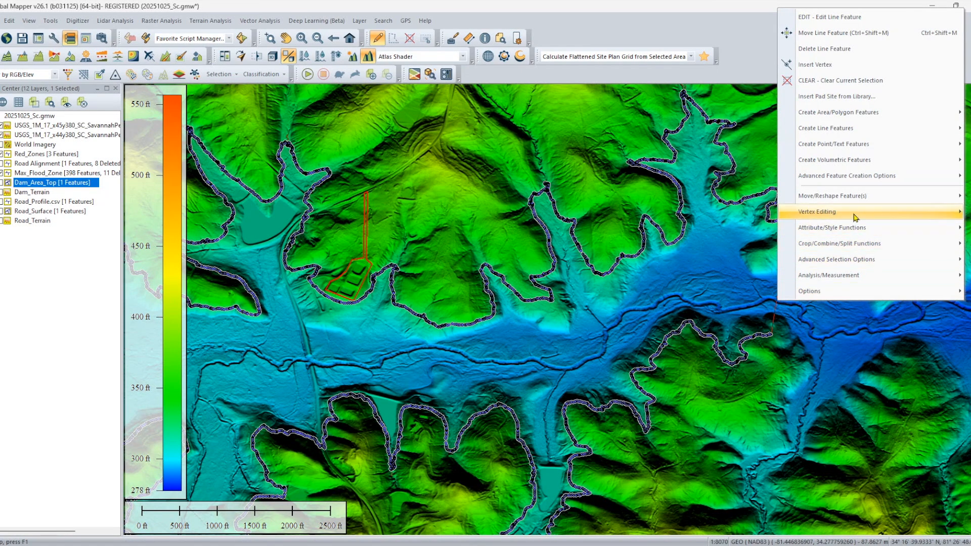
mouse_move(849, 177)
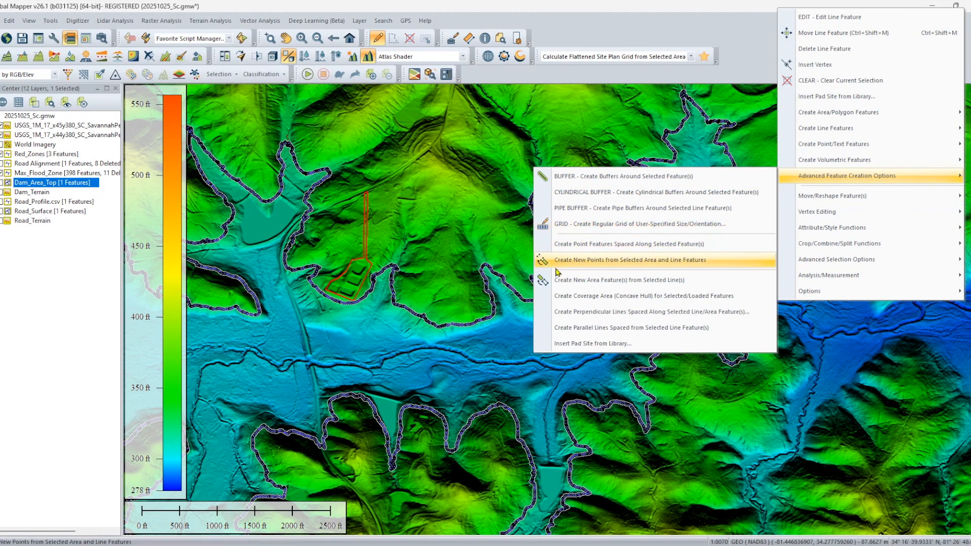
left_click(599, 281)
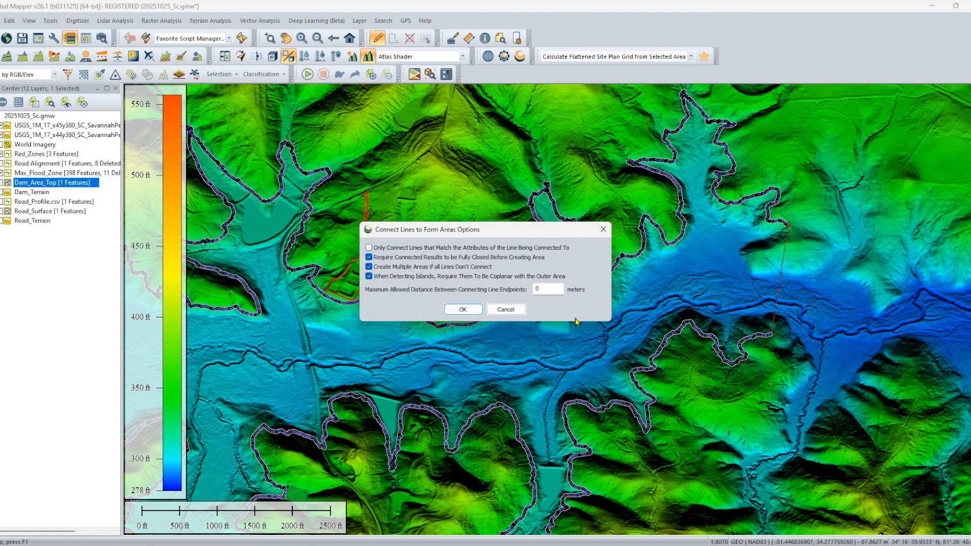
left_click(460, 310)
Assign the new area feature to a layer named Reservoir_Area and clear its feature name.
left_click(413, 190)
type("Reservoir_A")
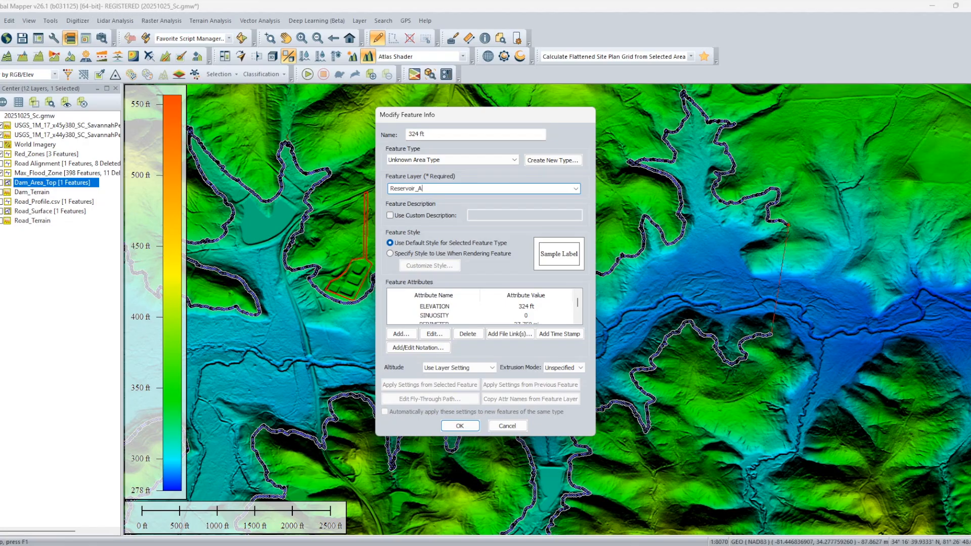
key("shift+Tab")
key("shift+Tab")
key("shift+Tab")
key("Delete")
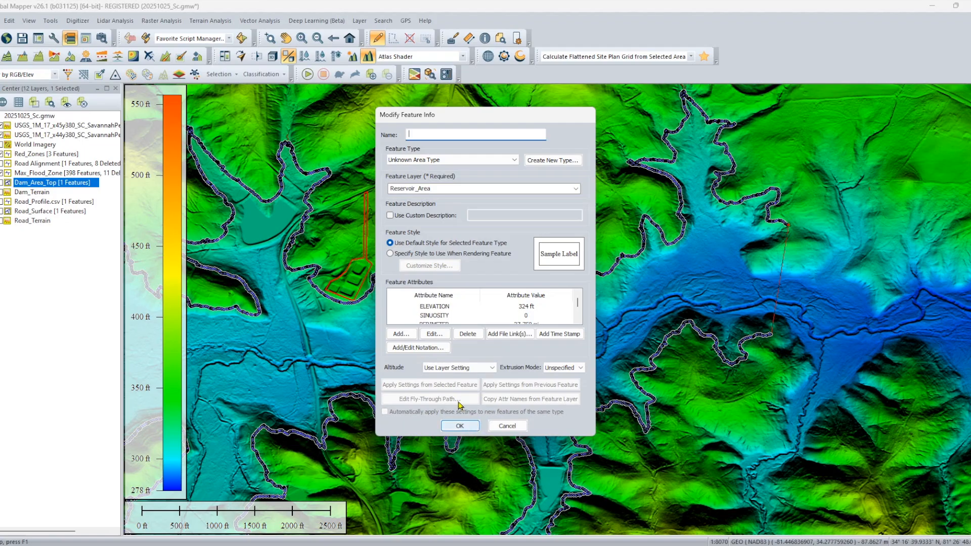
Give the reservoir area a custom style with a solid blue fill (RGB 0, 128, 255) and create the area.
left_click(431, 255)
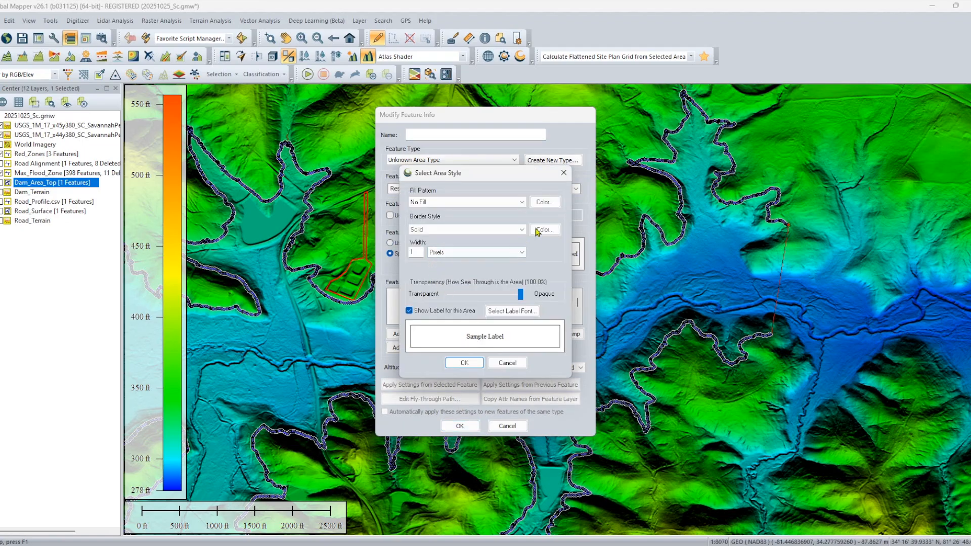
left_click(523, 205)
left_click(466, 219)
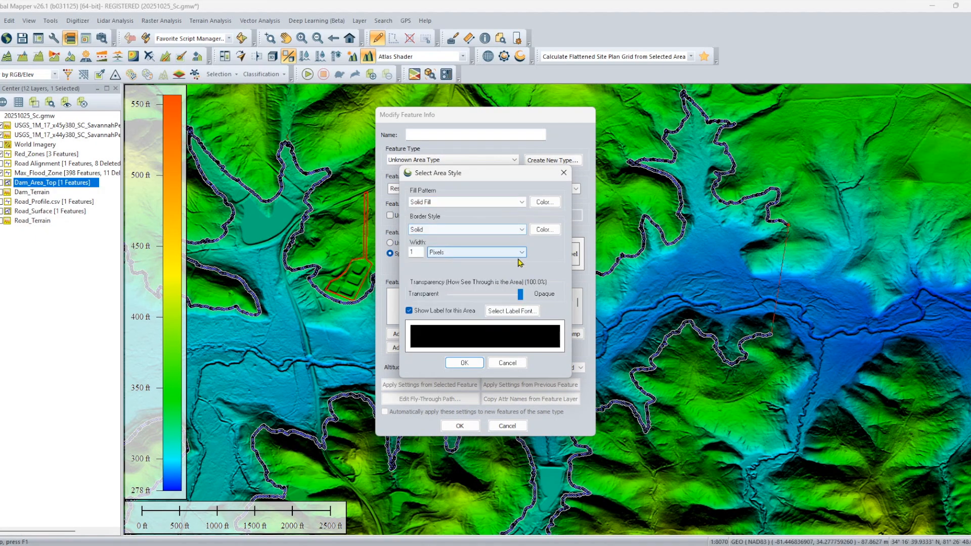
left_click(544, 202)
left_click(442, 211)
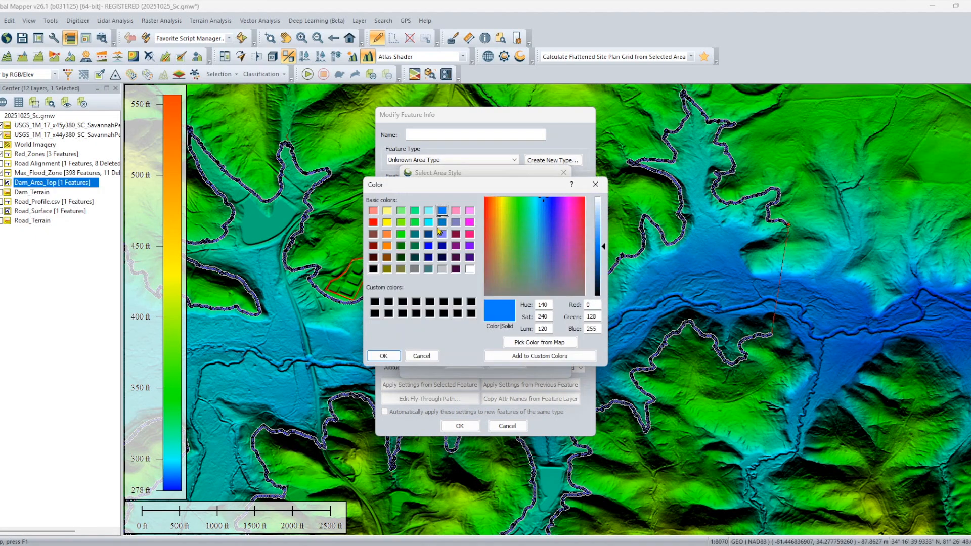
left_click(384, 356)
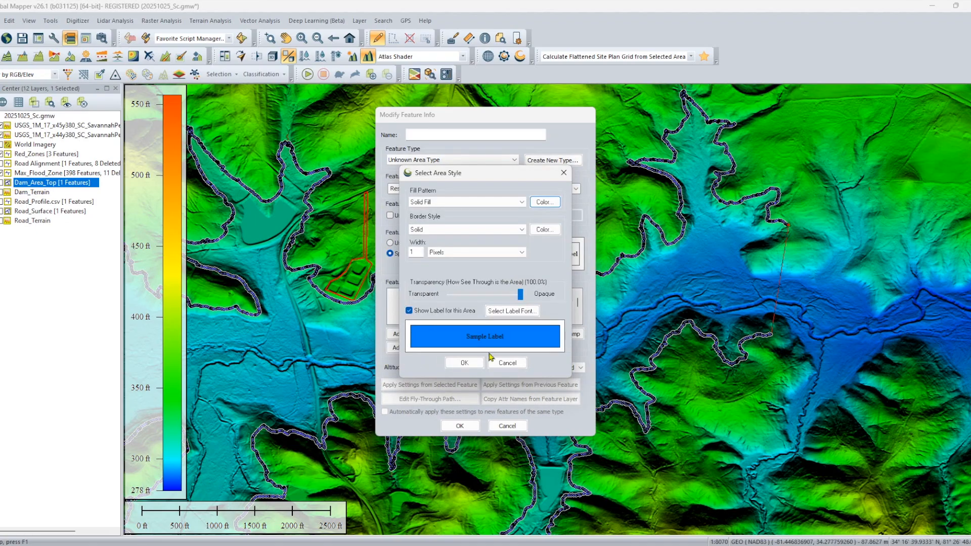
left_click(462, 368)
left_click(460, 426)
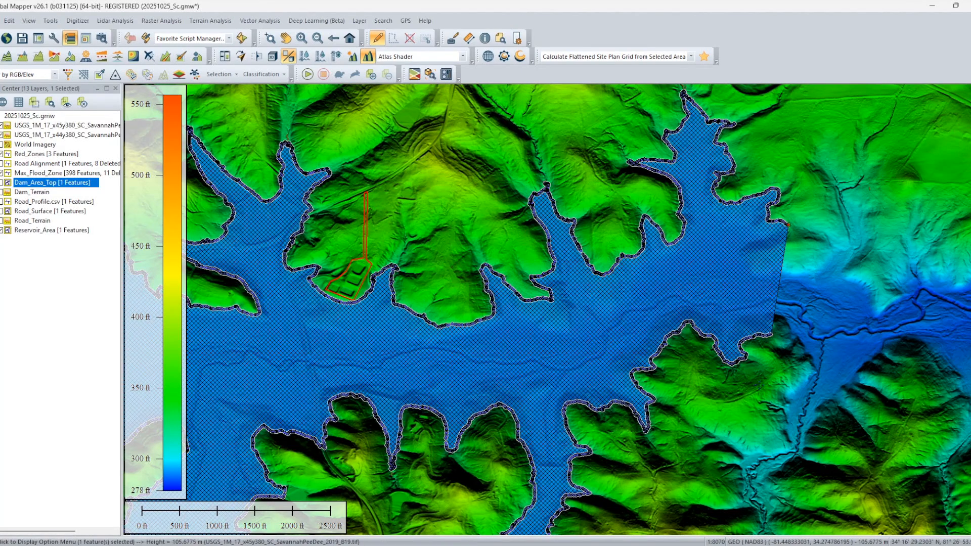
Turn on the display of the Road_Terrain layer.
scroll(604, 400, "down", 4)
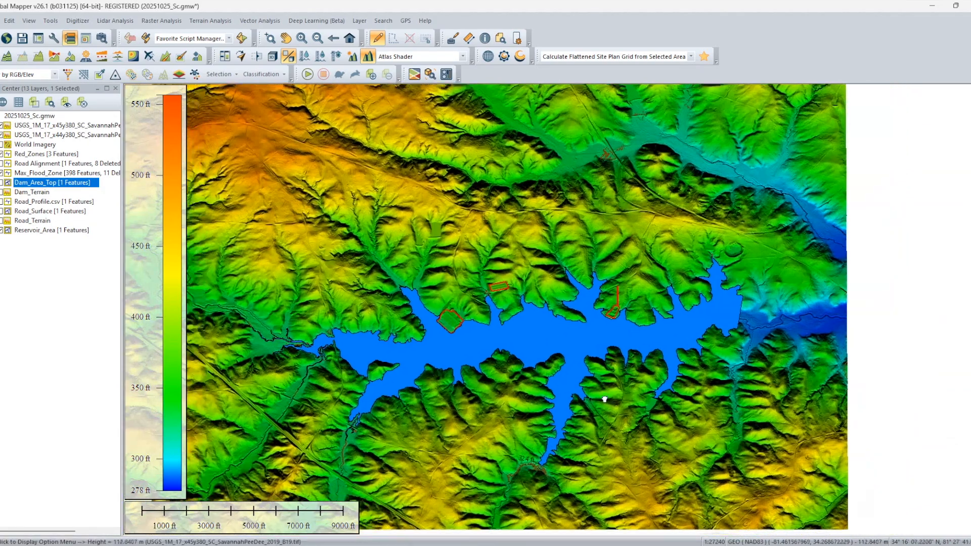
left_click_drag(604, 399, 728, 447)
scroll(680, 434, "up", 1)
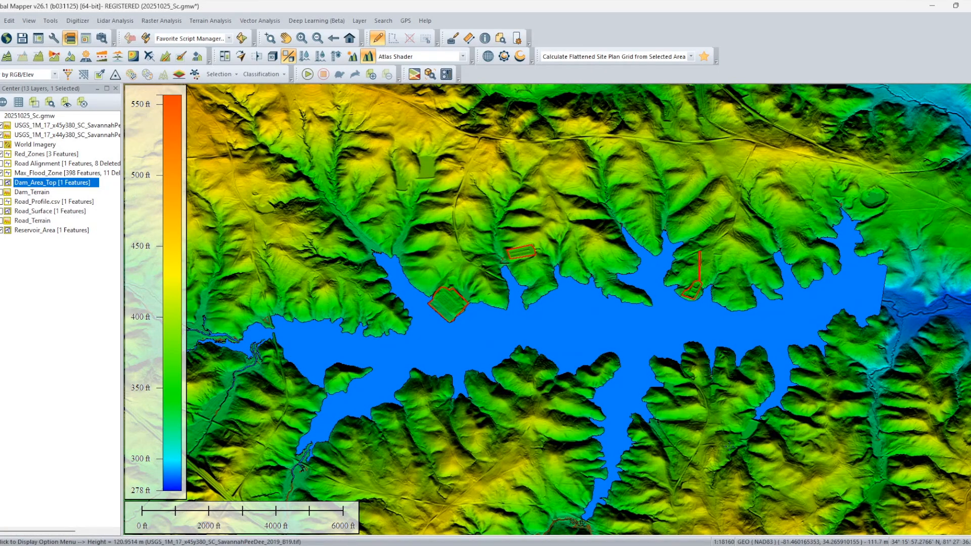
left_click(1, 222)
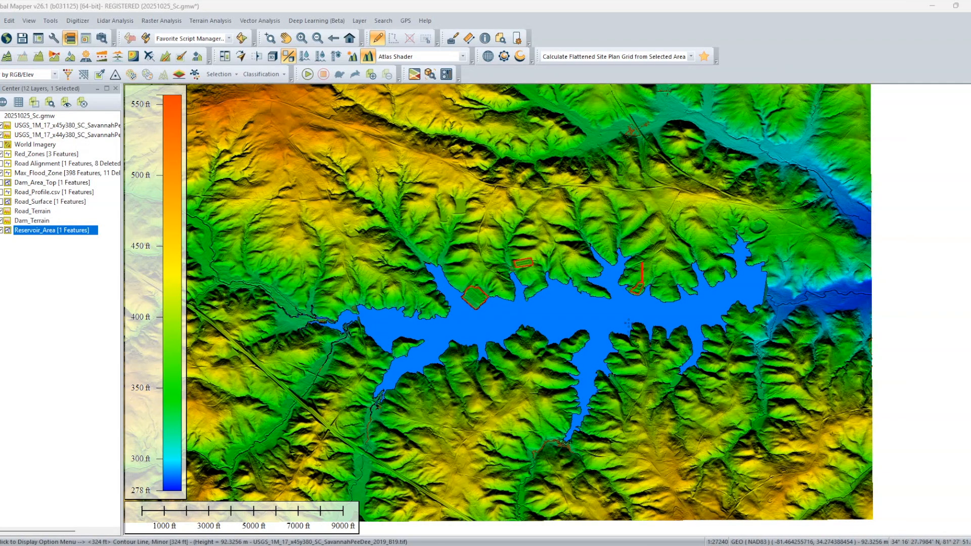
Generate contours from both USGS tiles, Road_Terrain and Dam_Terrain, restricted to the single specified height of 314 feet.
left_click(218, 23)
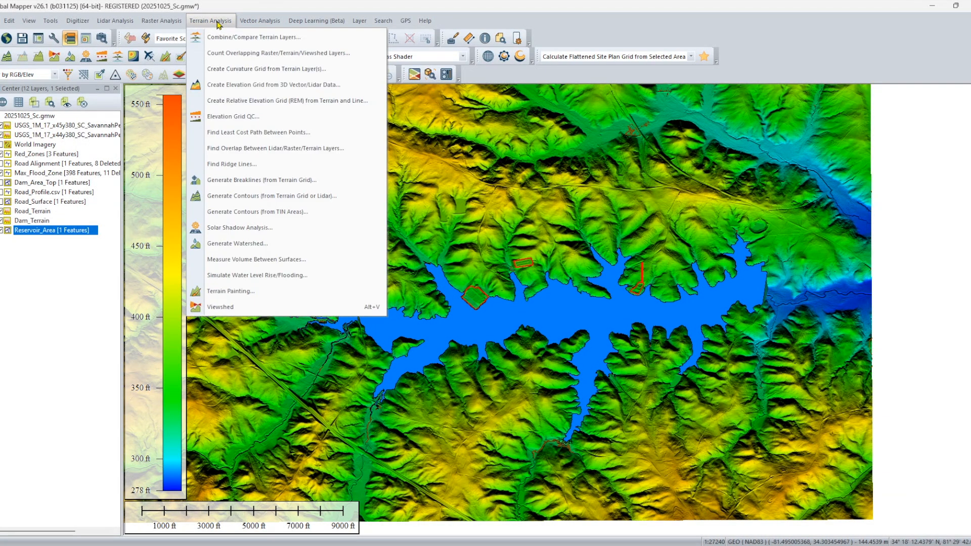
left_click(259, 197)
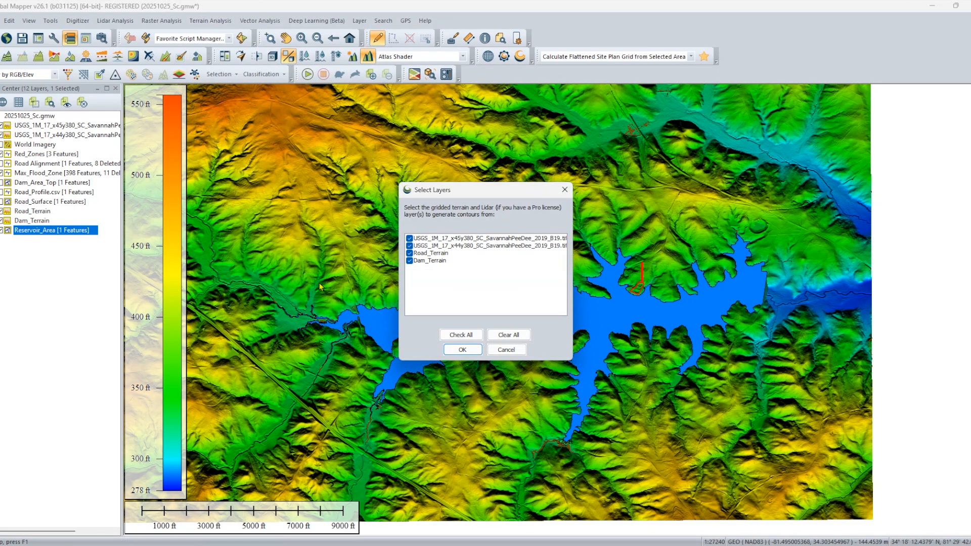
left_click(474, 352)
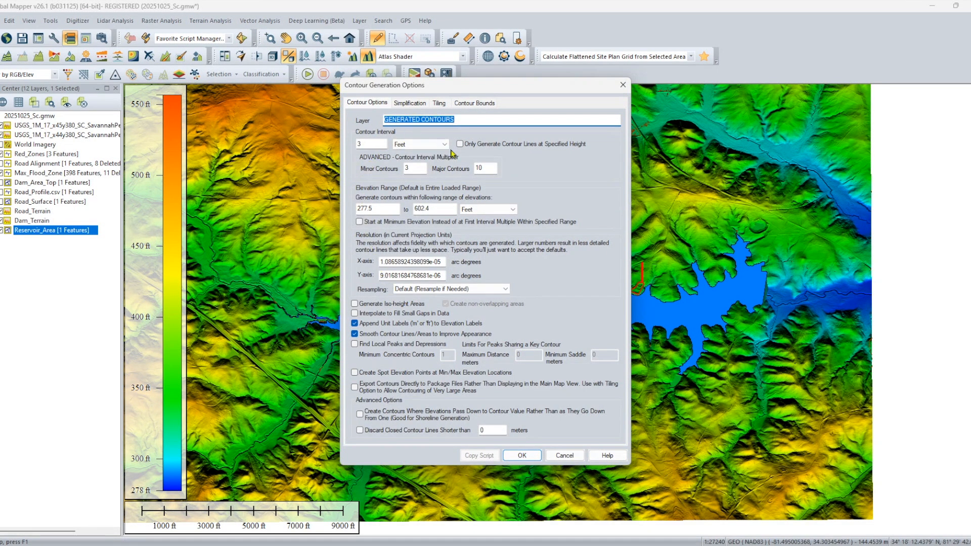
left_click(473, 145)
double_click(376, 144)
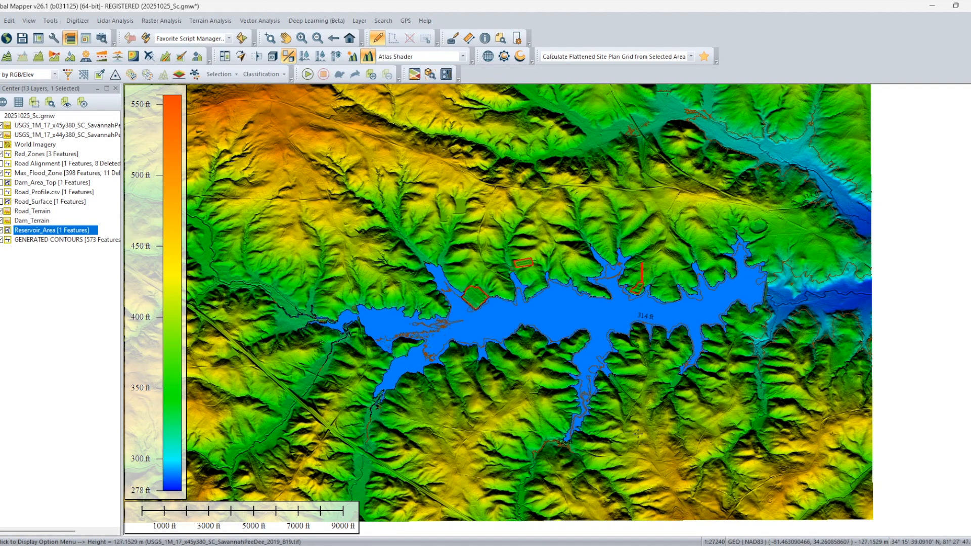
Rename the generated contours layer as Optimum_Reservoir Area(-10ft).
scroll(614, 346, "up", 1)
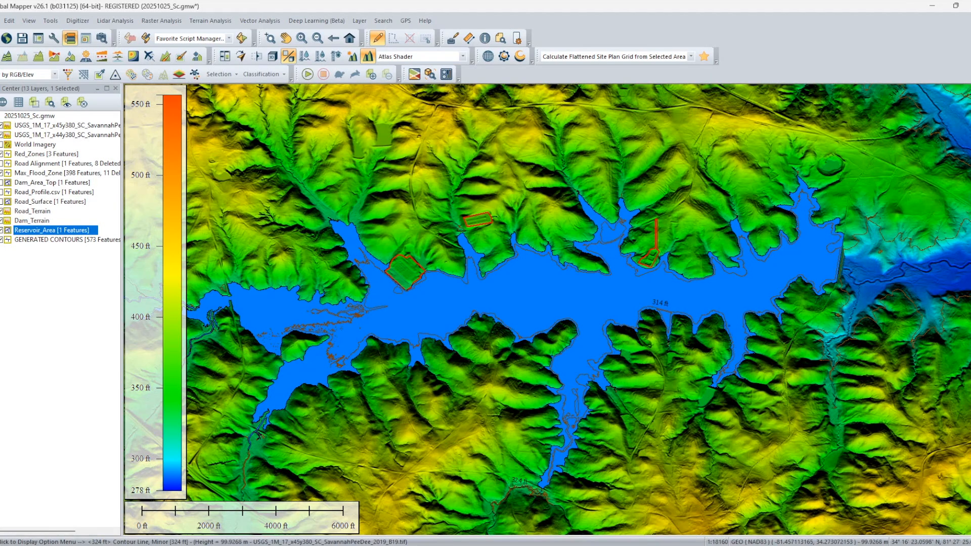
scroll(611, 328, "up", 1)
scroll(531, 340, "down", 1)
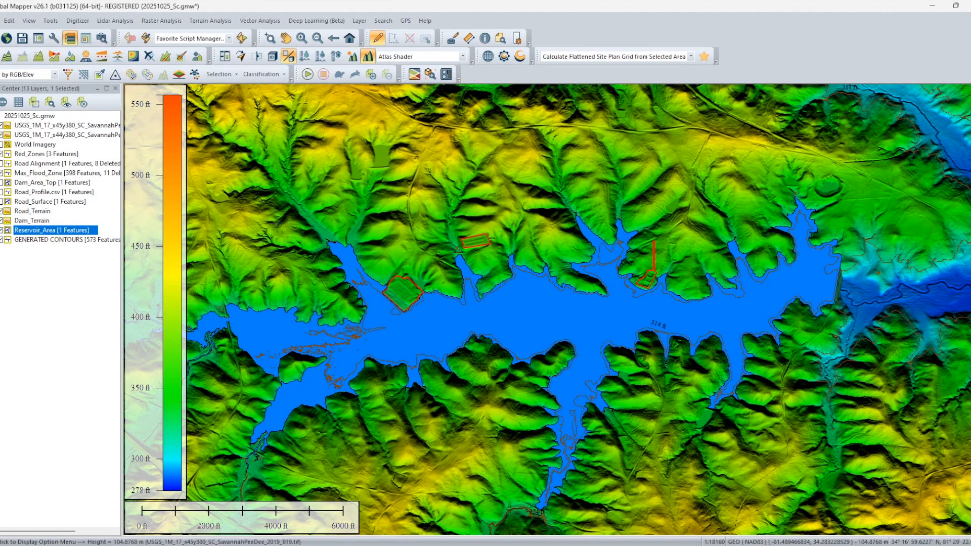
left_click(30, 244)
key("F2")
type("Minimum_Reservoir Area(")
type("-10ft)")
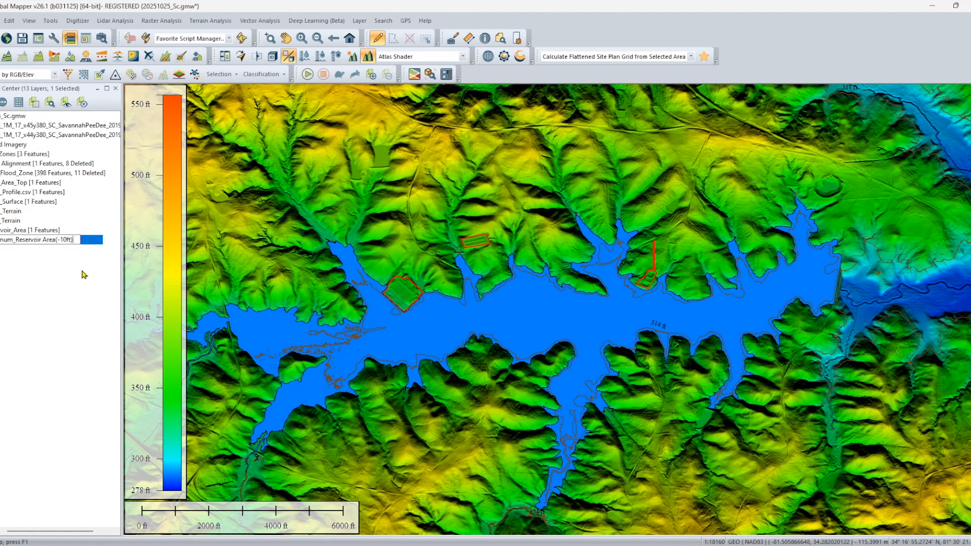
key("Return")
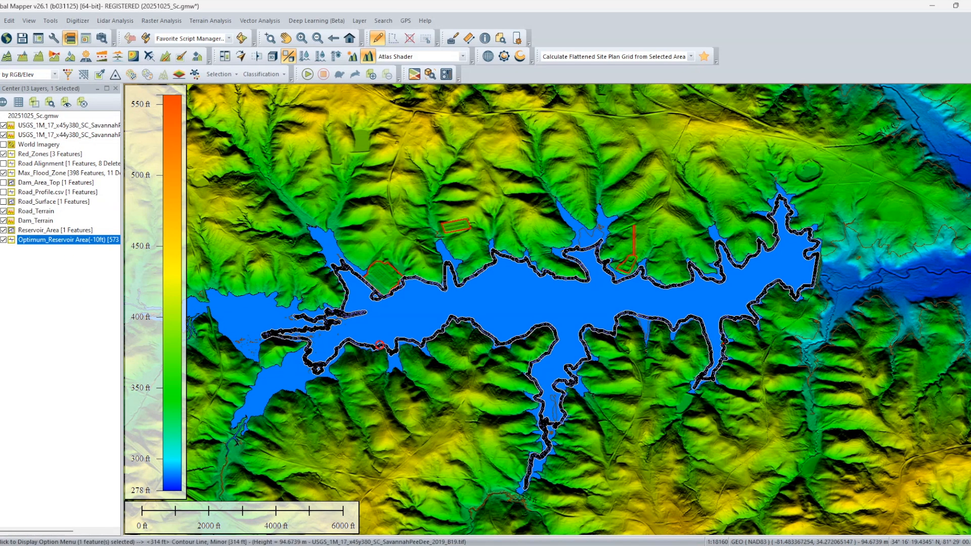
Create a new area feature from the closed 314 ft contour around the reservoir, accepting the line connection options.
right_click(379, 345)
mouse_move(553, 223)
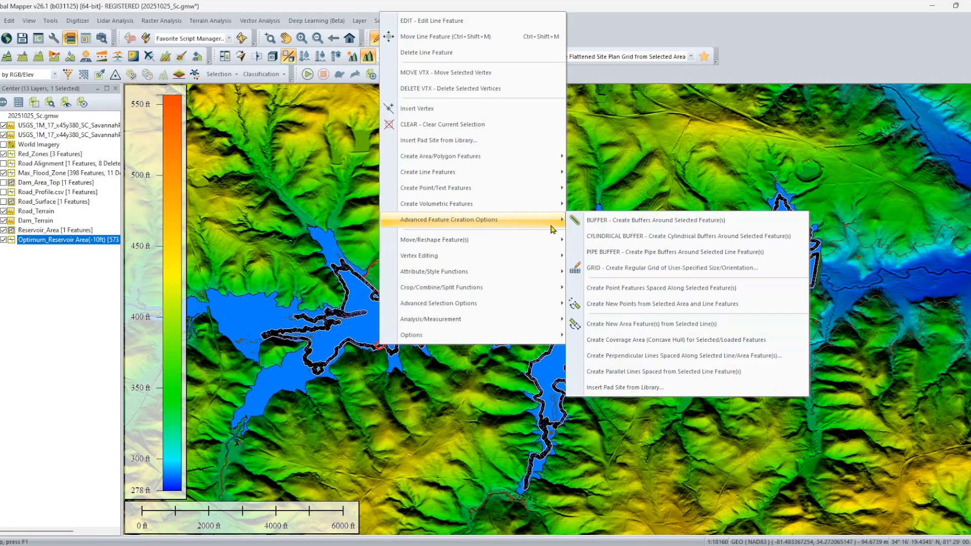
left_click(619, 327)
left_click(460, 310)
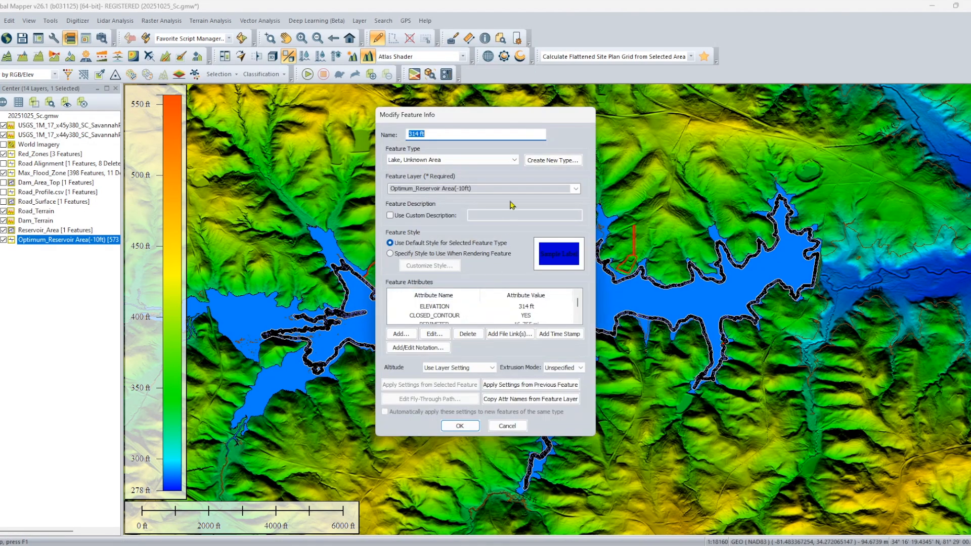
Classify the new area as Lake, Unknown Area in the Optimum_Reservoir Area(-10ft) layer, with its feature name cleared.
left_click(485, 160)
scroll(435, 235, "up", 3)
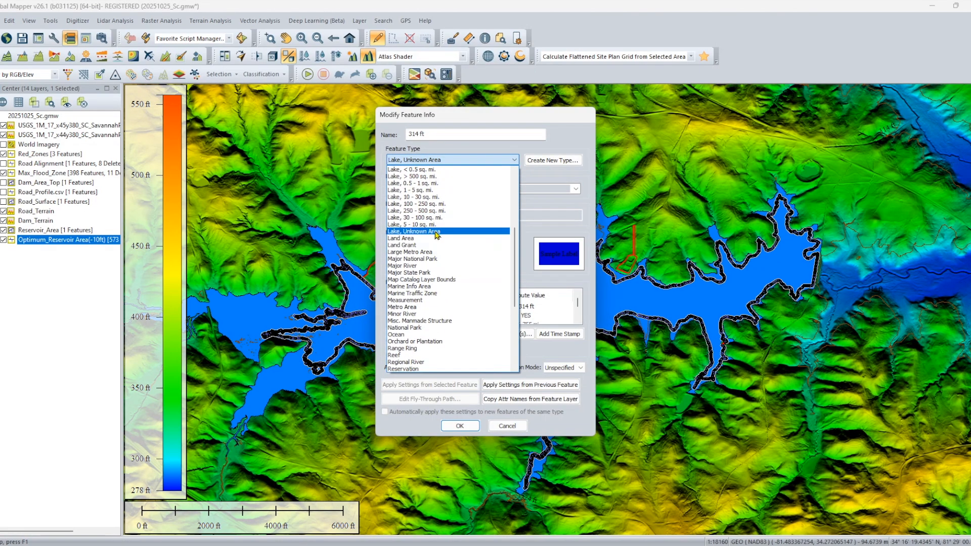
left_click(436, 232)
left_click(576, 188)
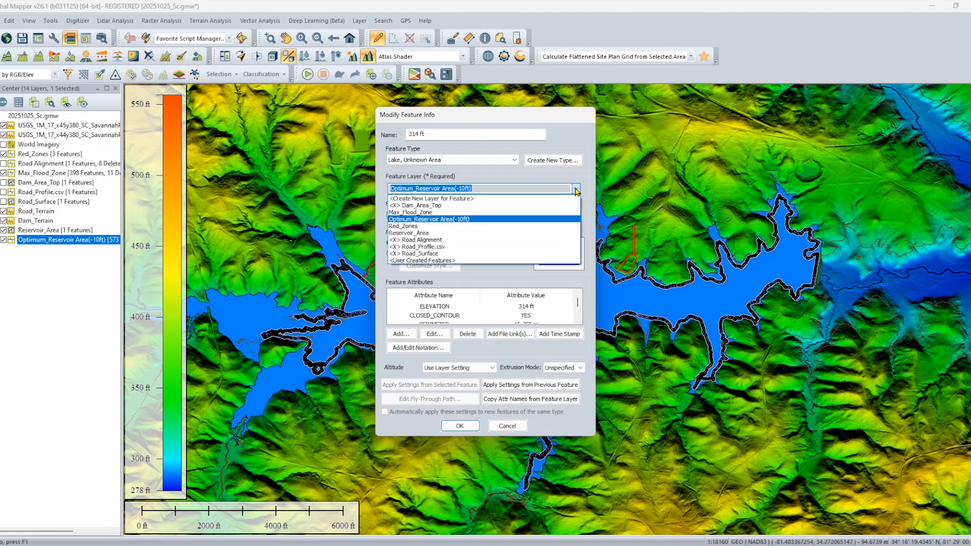
left_click(426, 220)
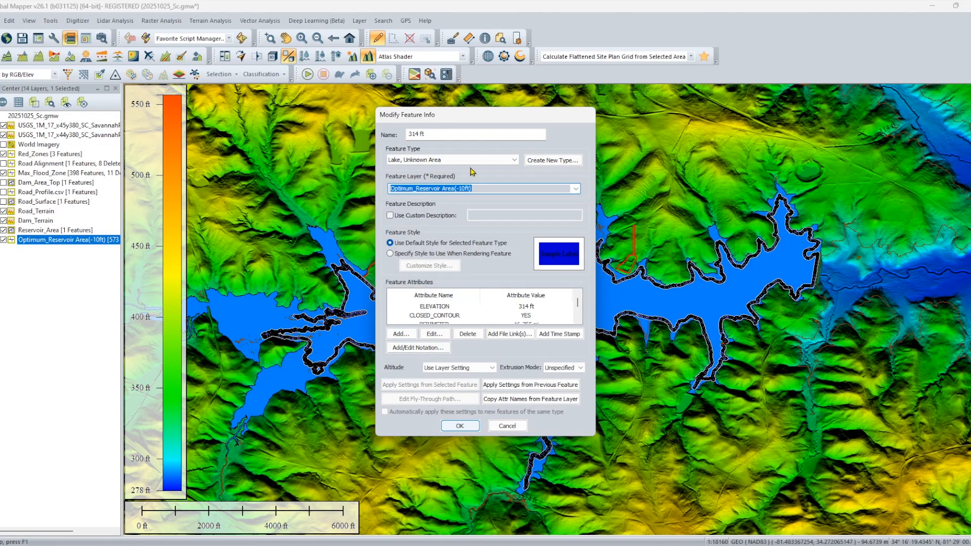
left_click_drag(441, 135, 373, 160)
left_click(455, 425)
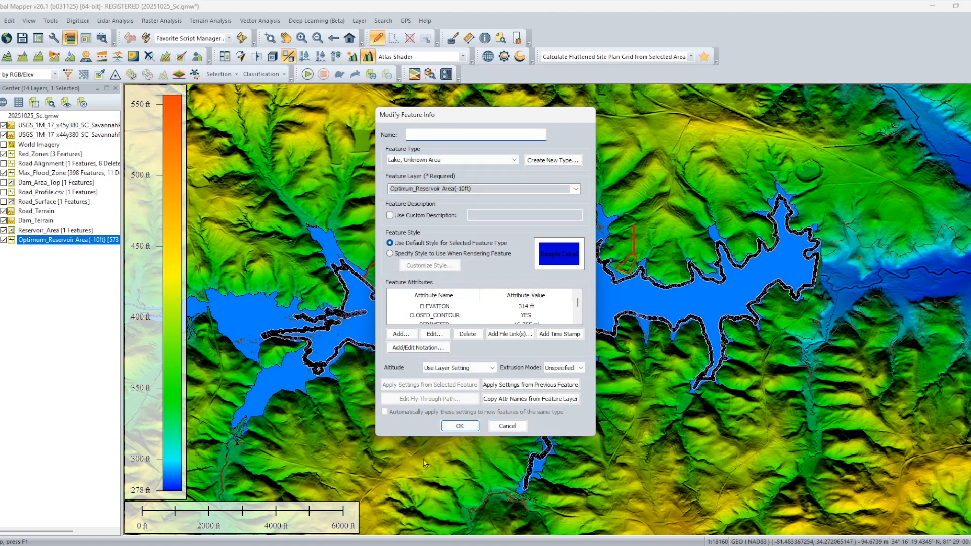
left_click(592, 363)
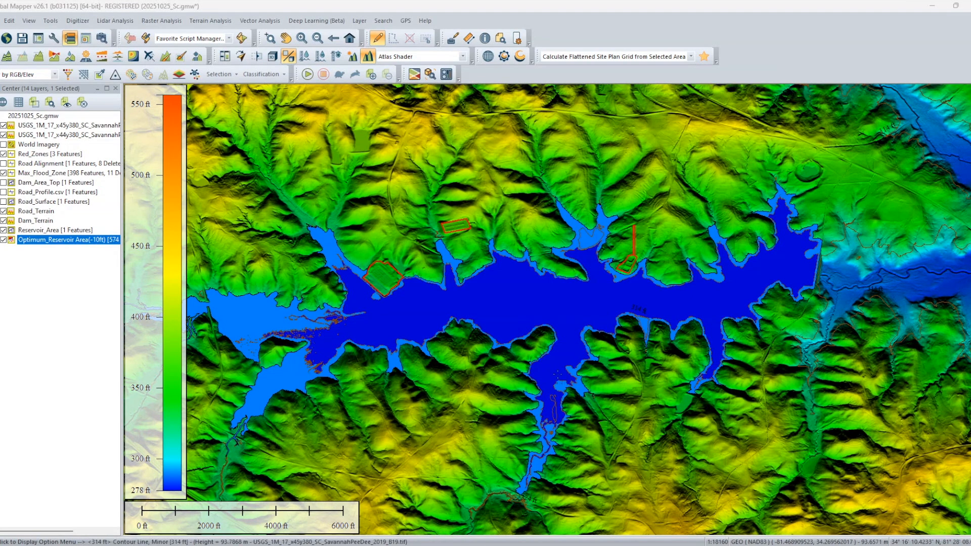
Calculate the pile volume of the 314 ft lake area and review its cut, fill and enclosed area measurements.
left_click(545, 302)
right_click(545, 303)
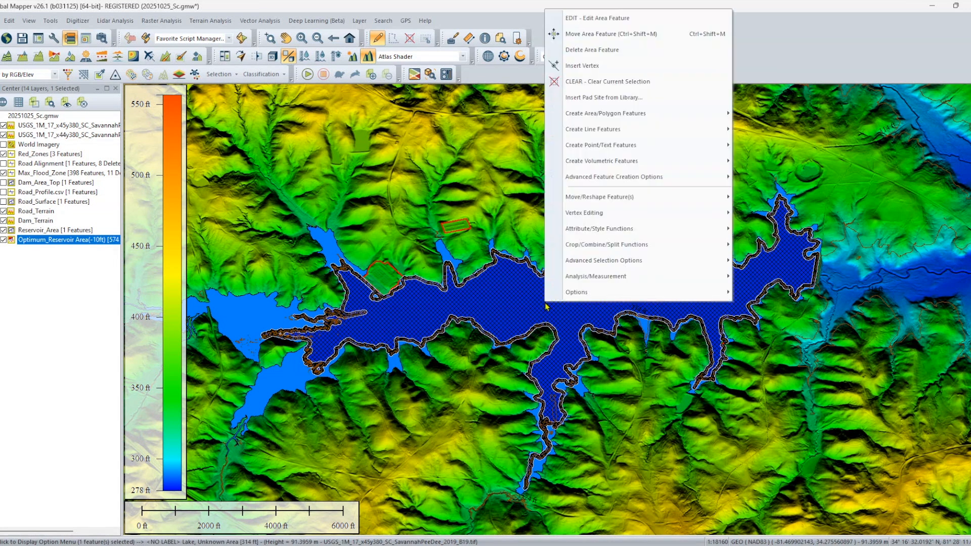
mouse_move(642, 279)
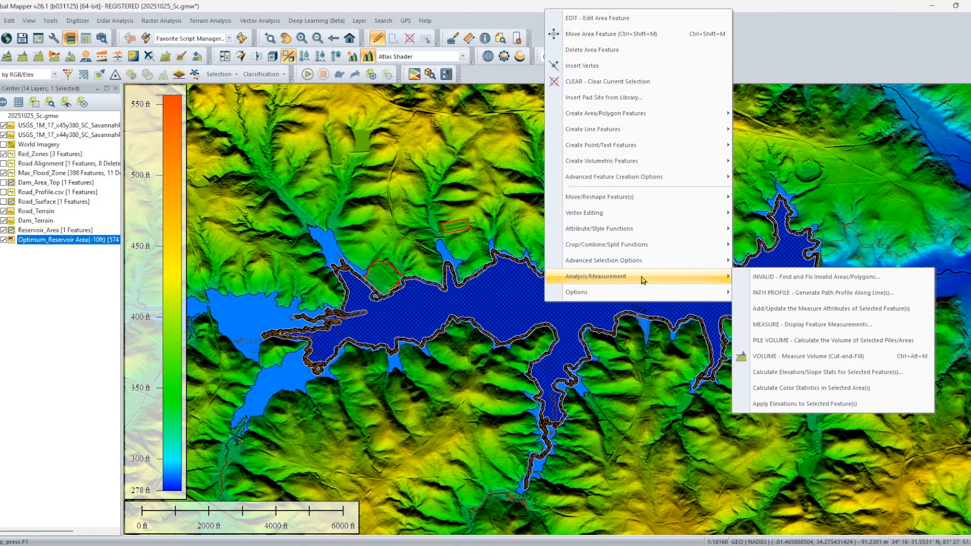
left_click(855, 344)
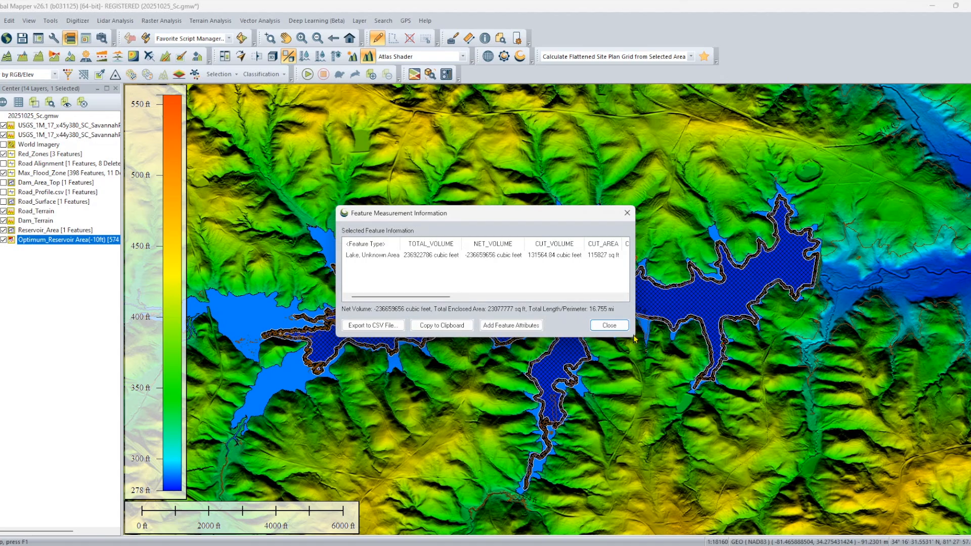
left_click_drag(435, 297, 513, 300)
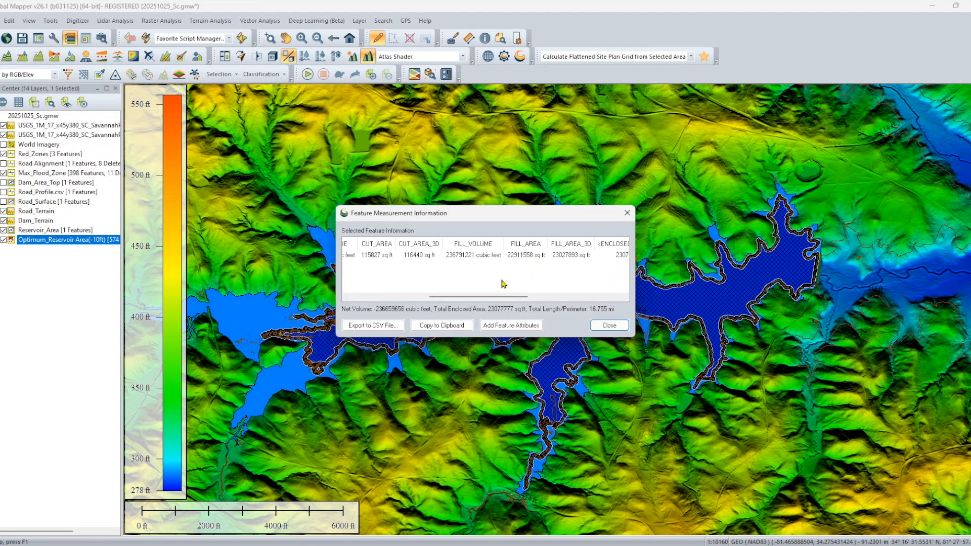
left_click_drag(474, 302, 521, 301)
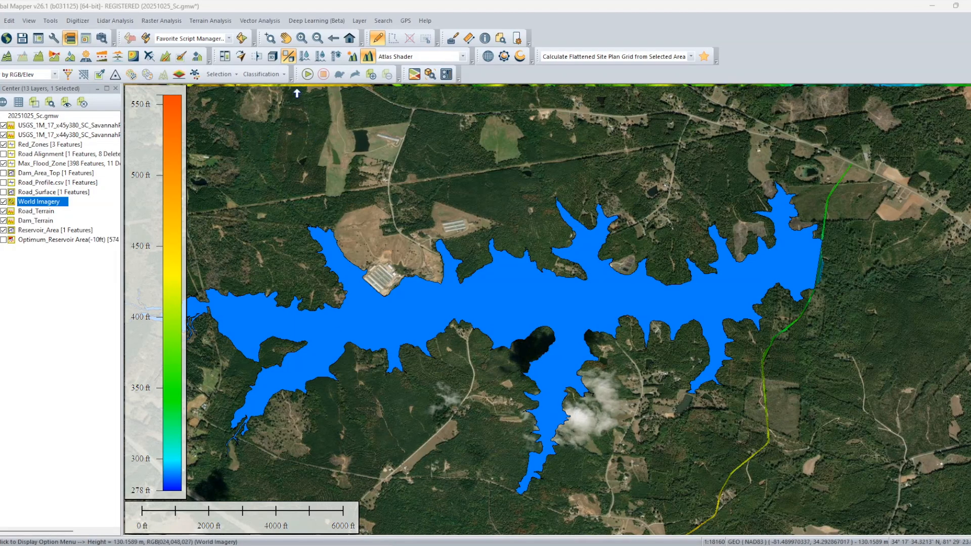
Open the 3D view of the reservoir area over the satellite imagery.
left_click(273, 57)
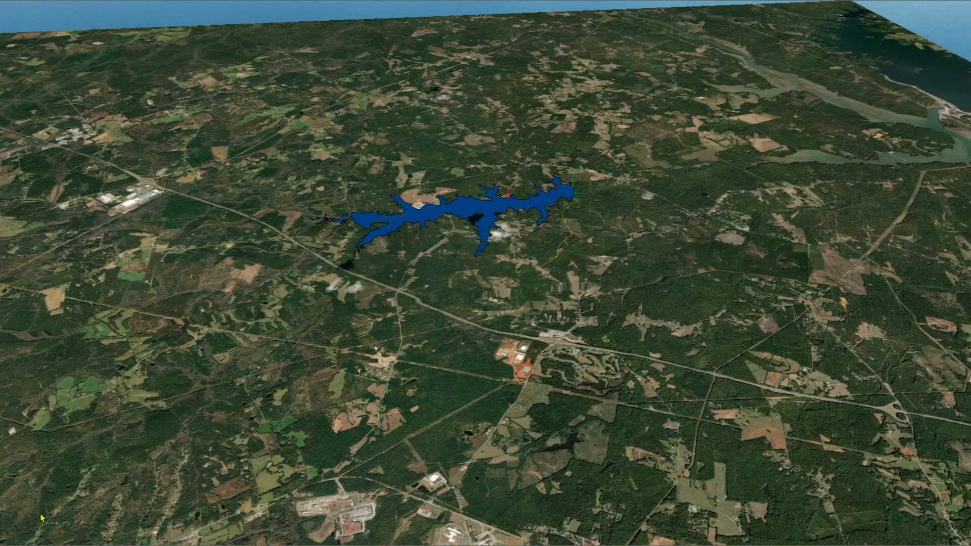